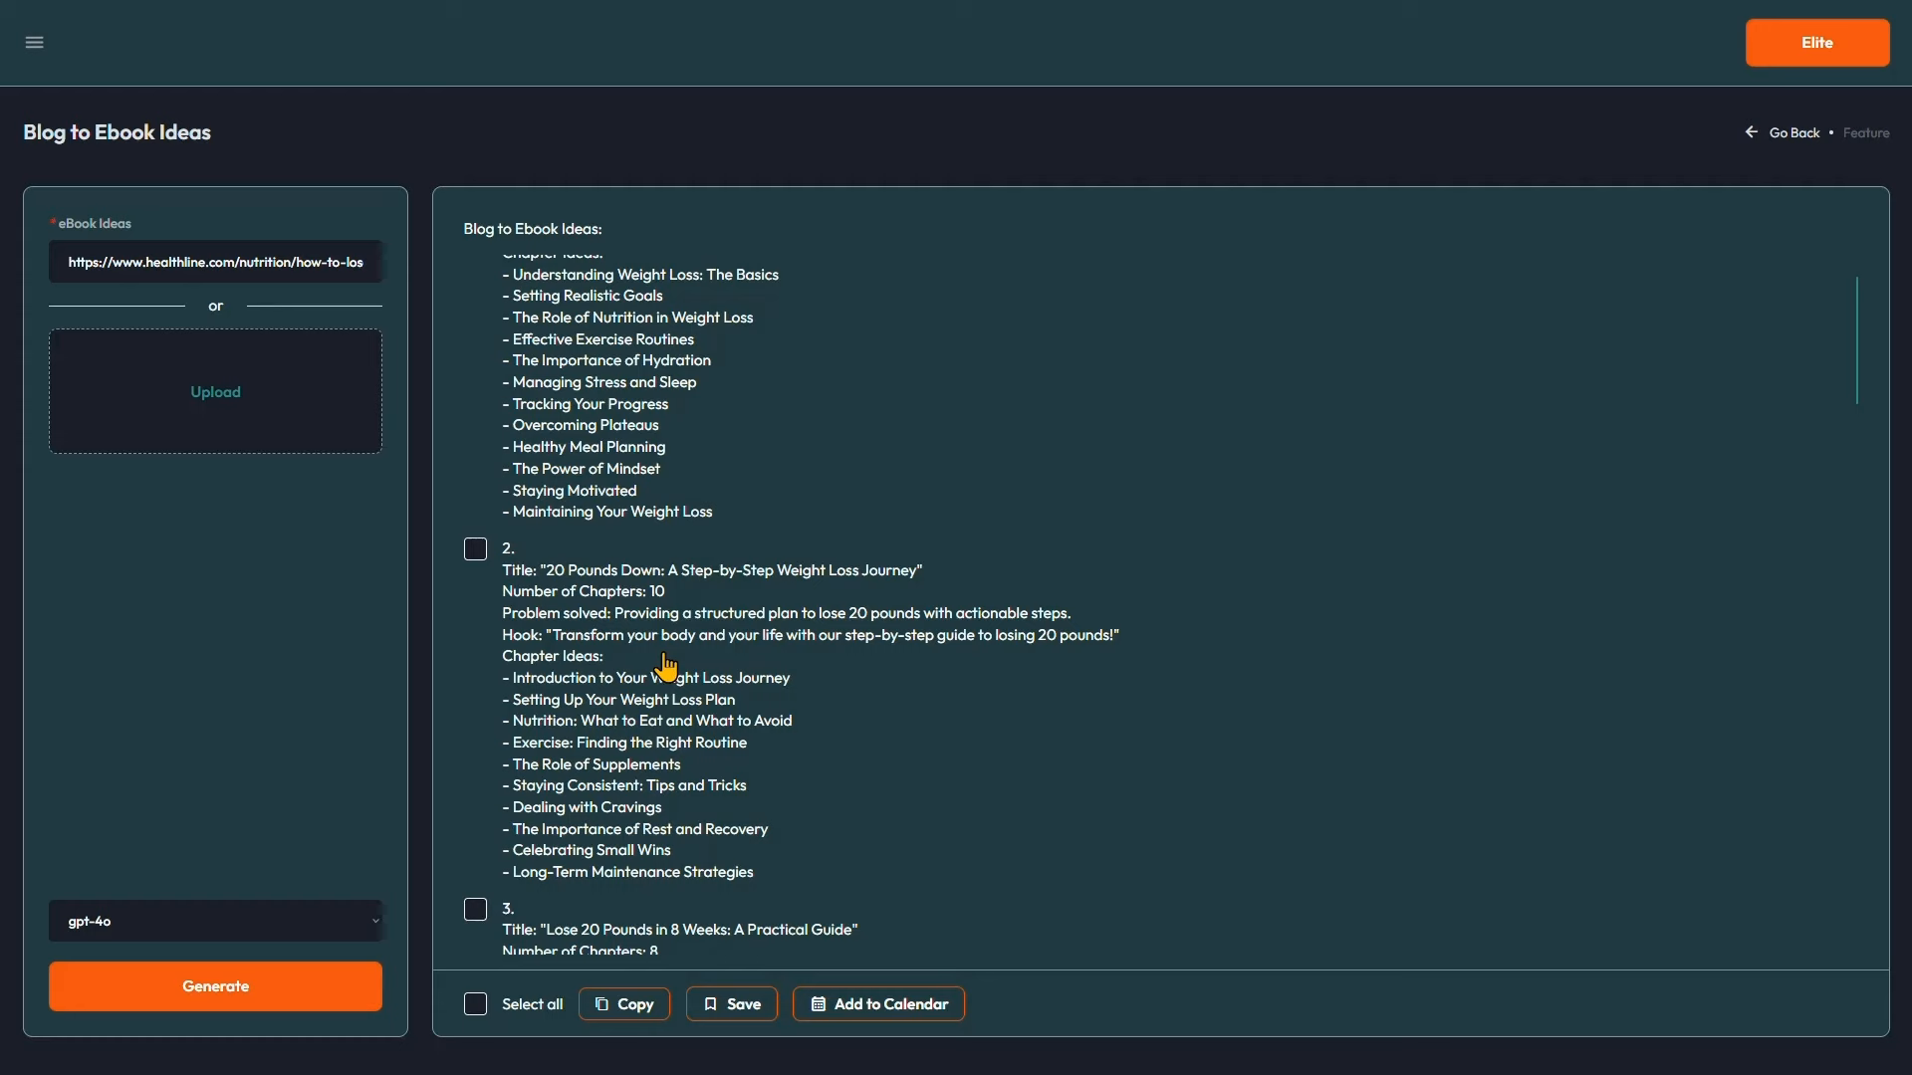
Read through the generated ebook ideas 2 to 6, including their titles, chapter counts, hooks and chapter lists
scroll(697, 665, "down", 3)
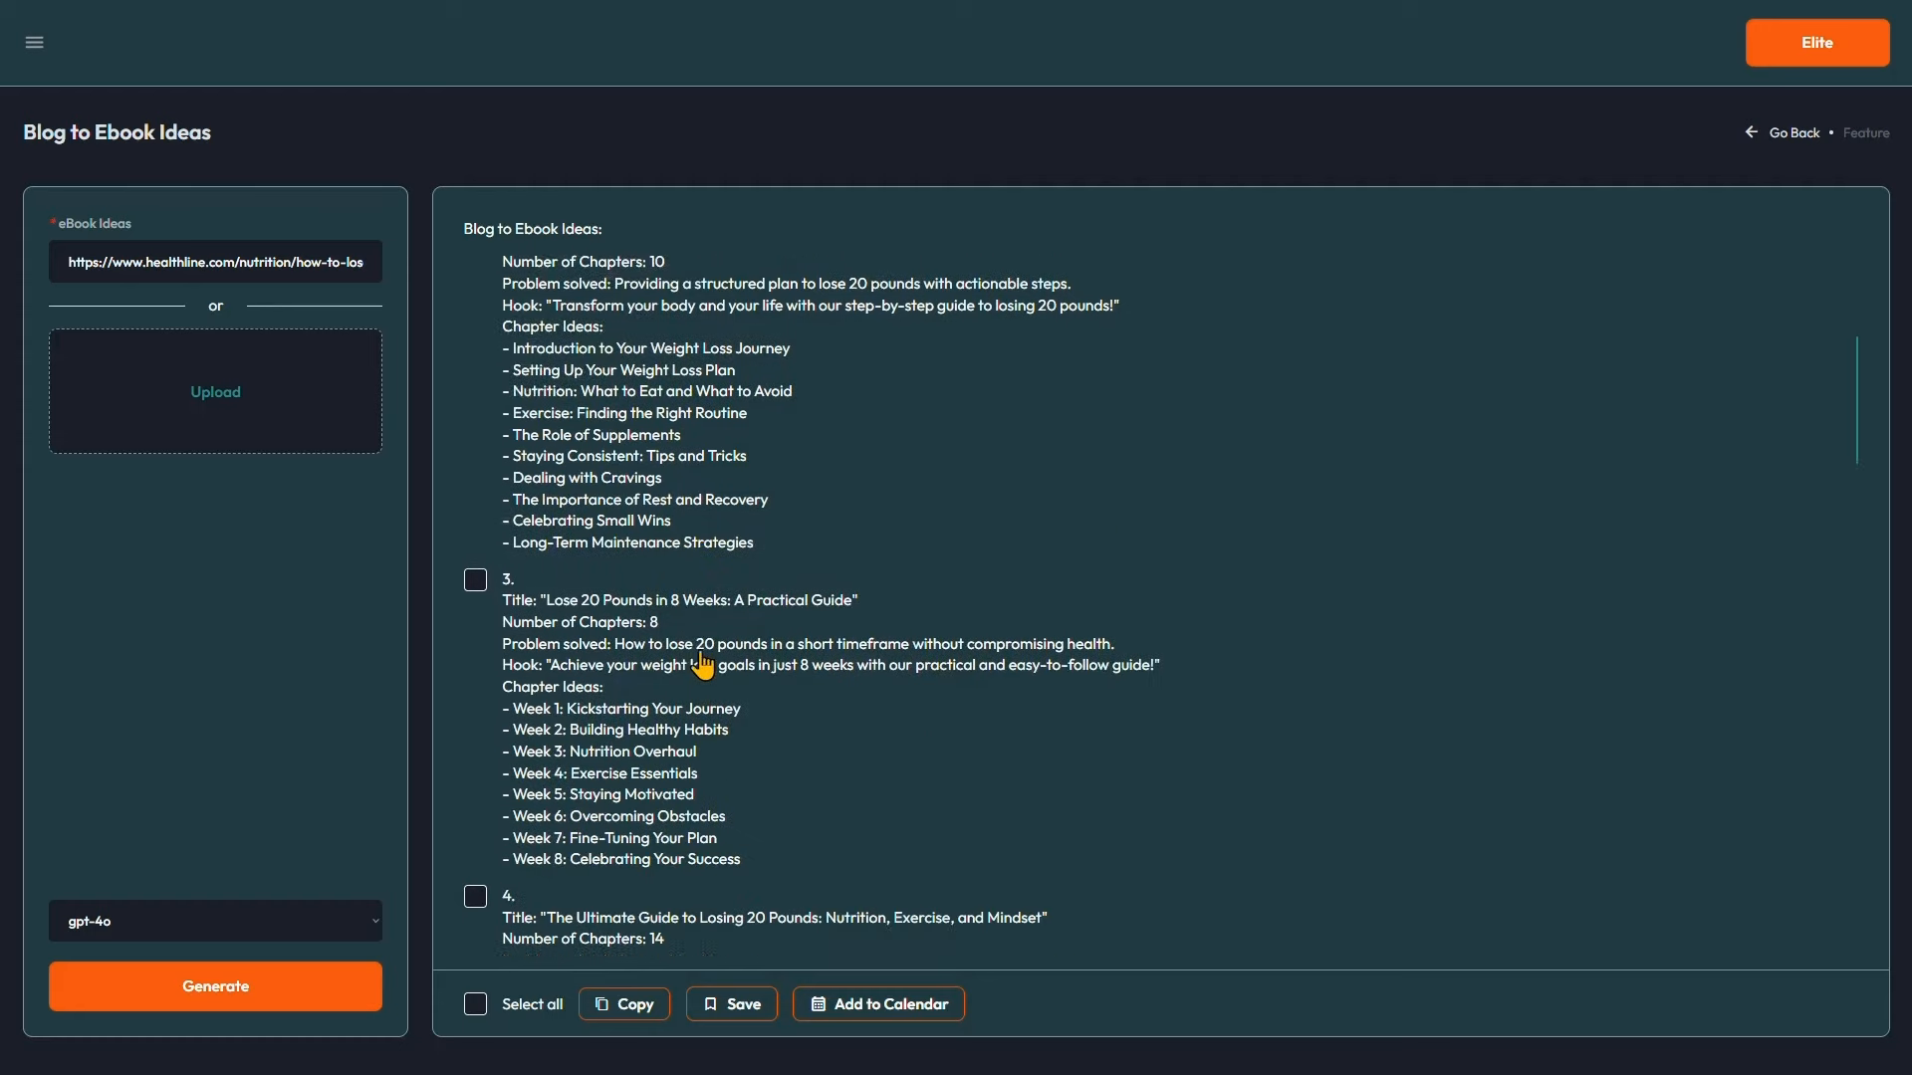
scroll(702, 665, "down", 2)
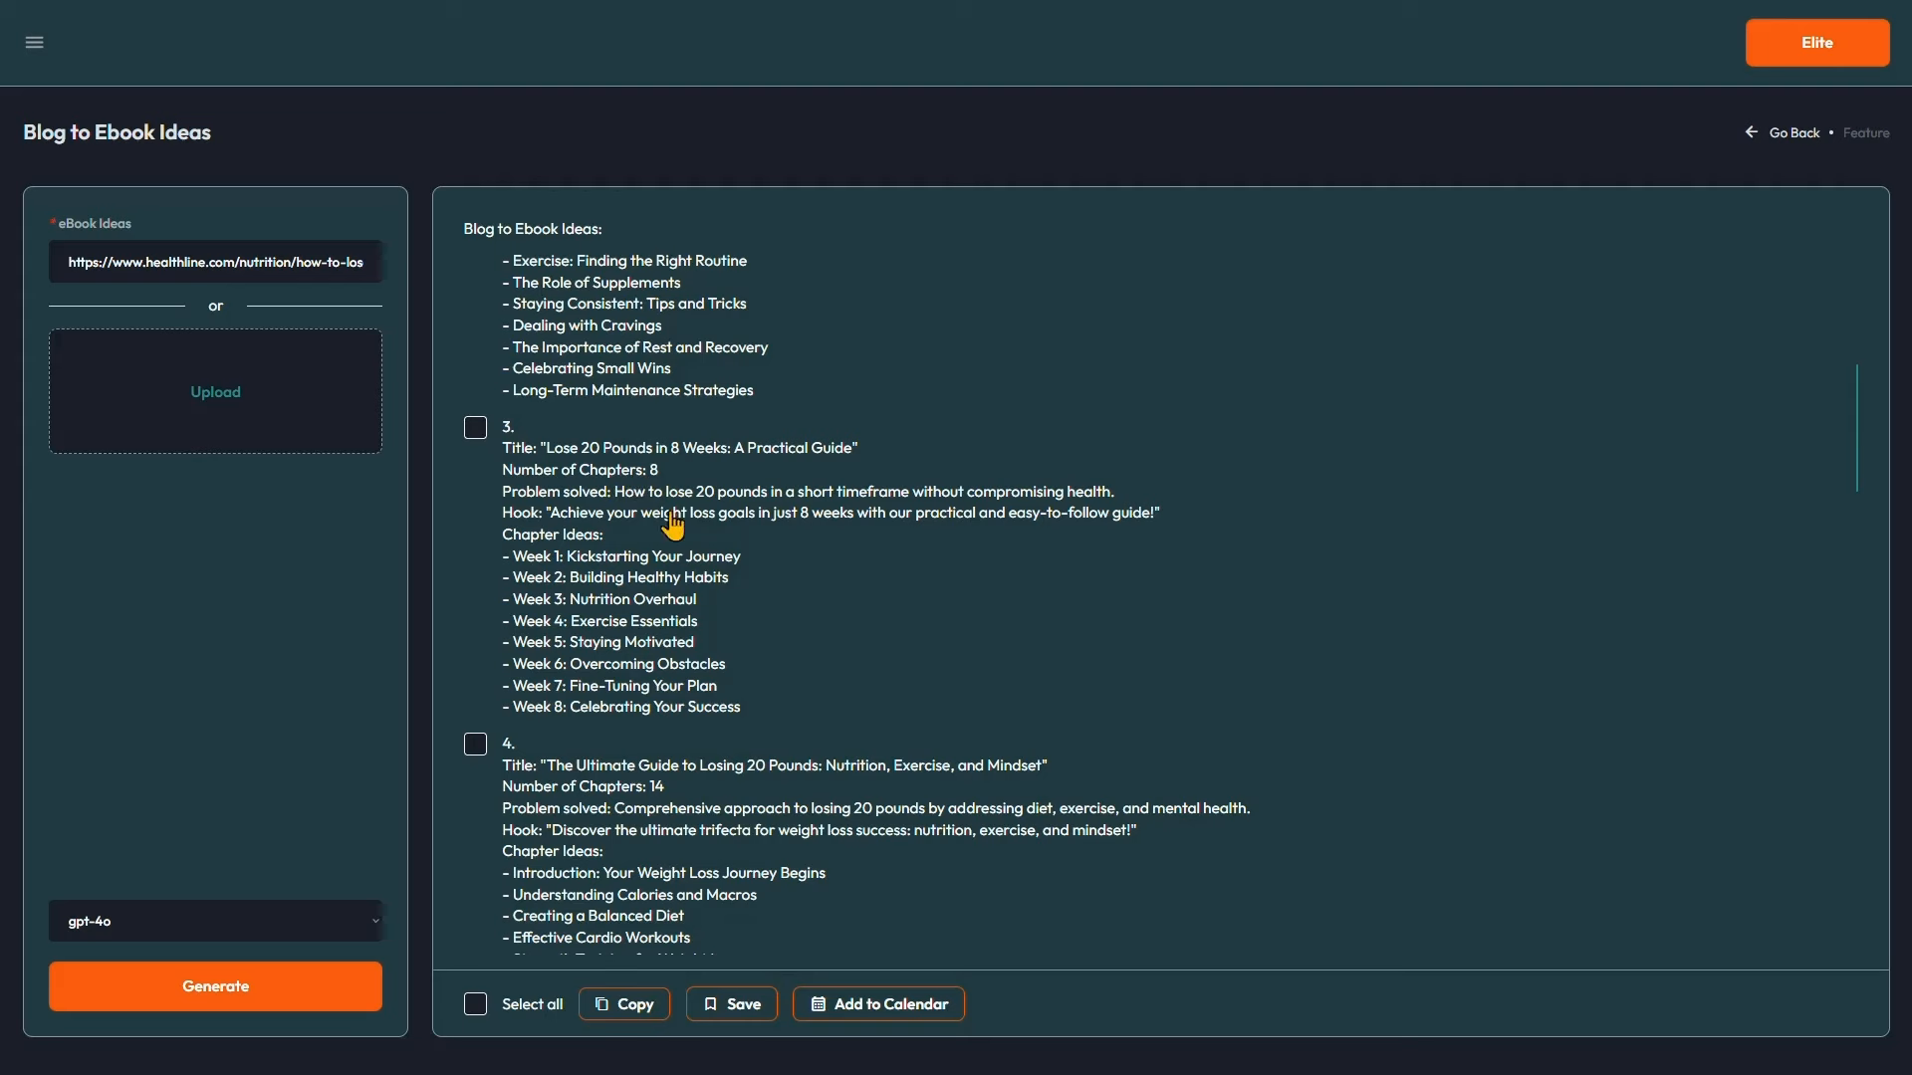
scroll(631, 685, "down", 1)
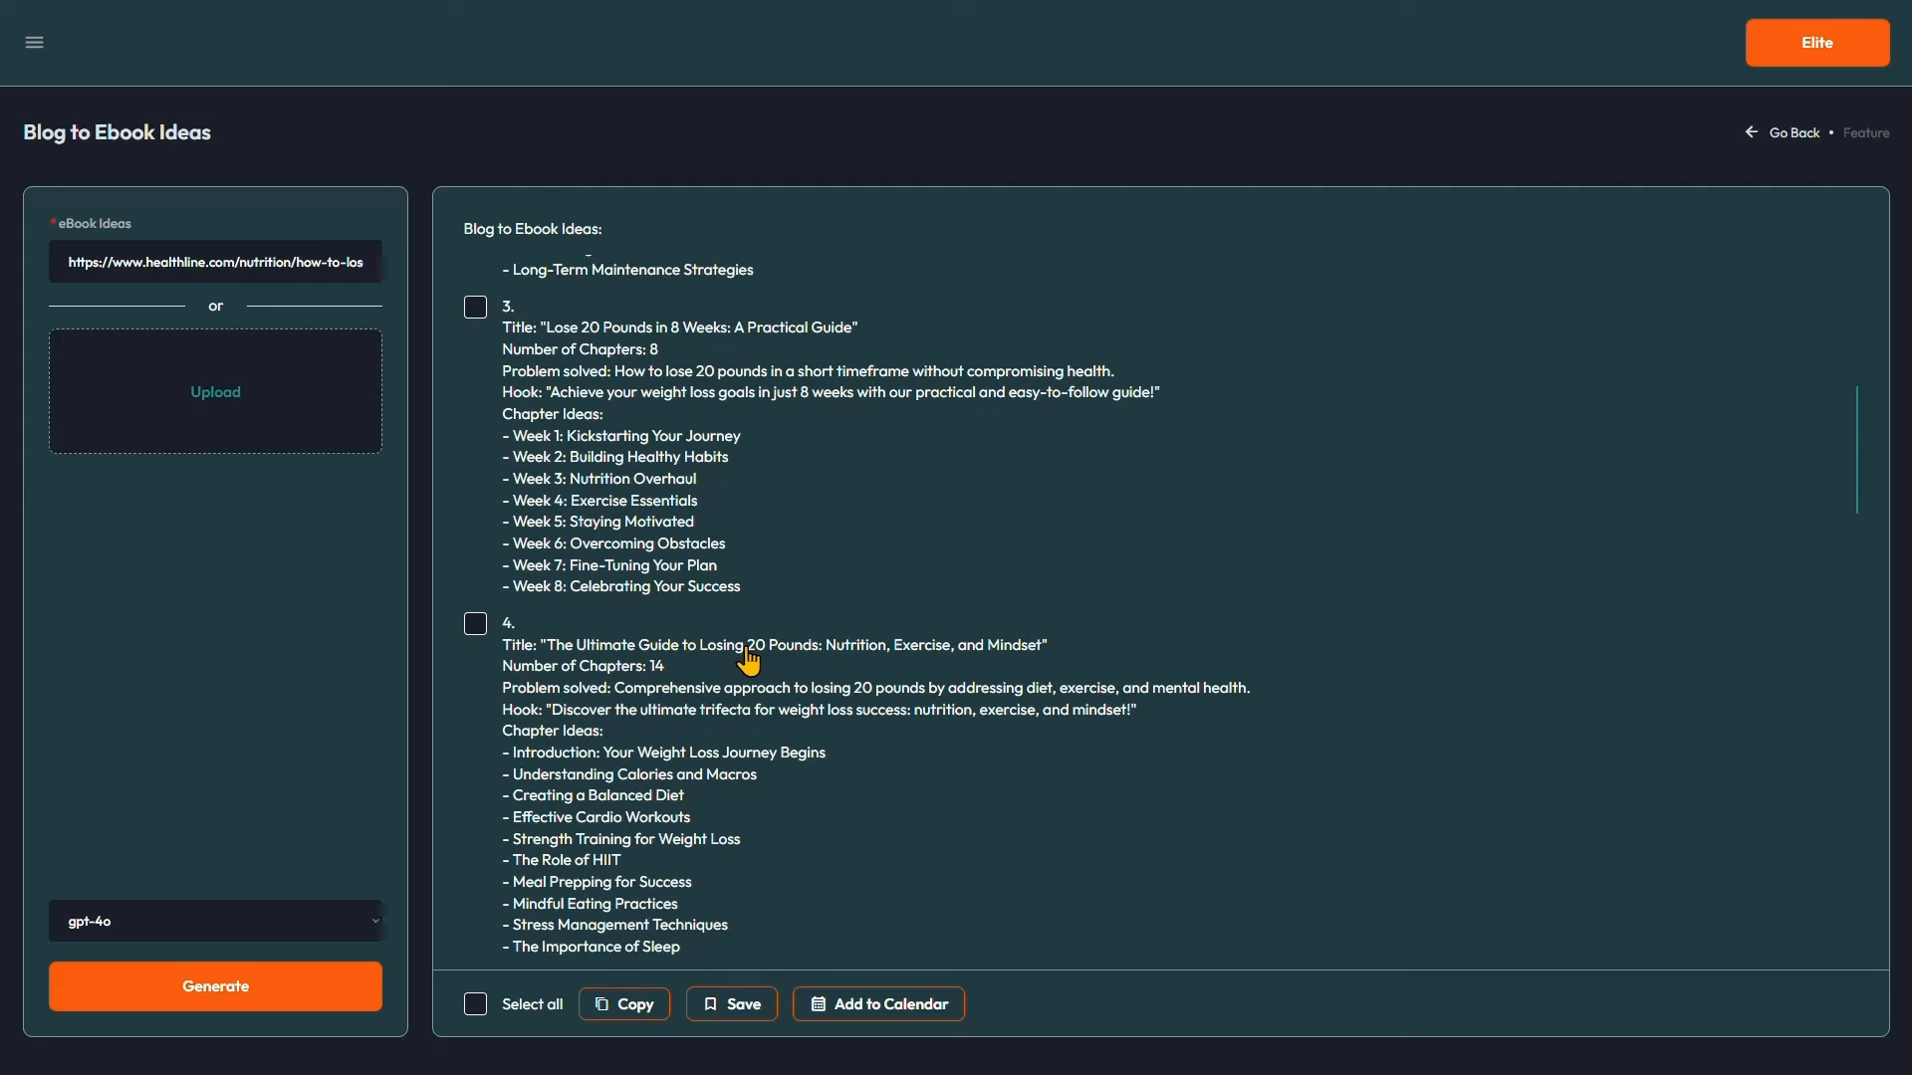
scroll(749, 660, "down", 3)
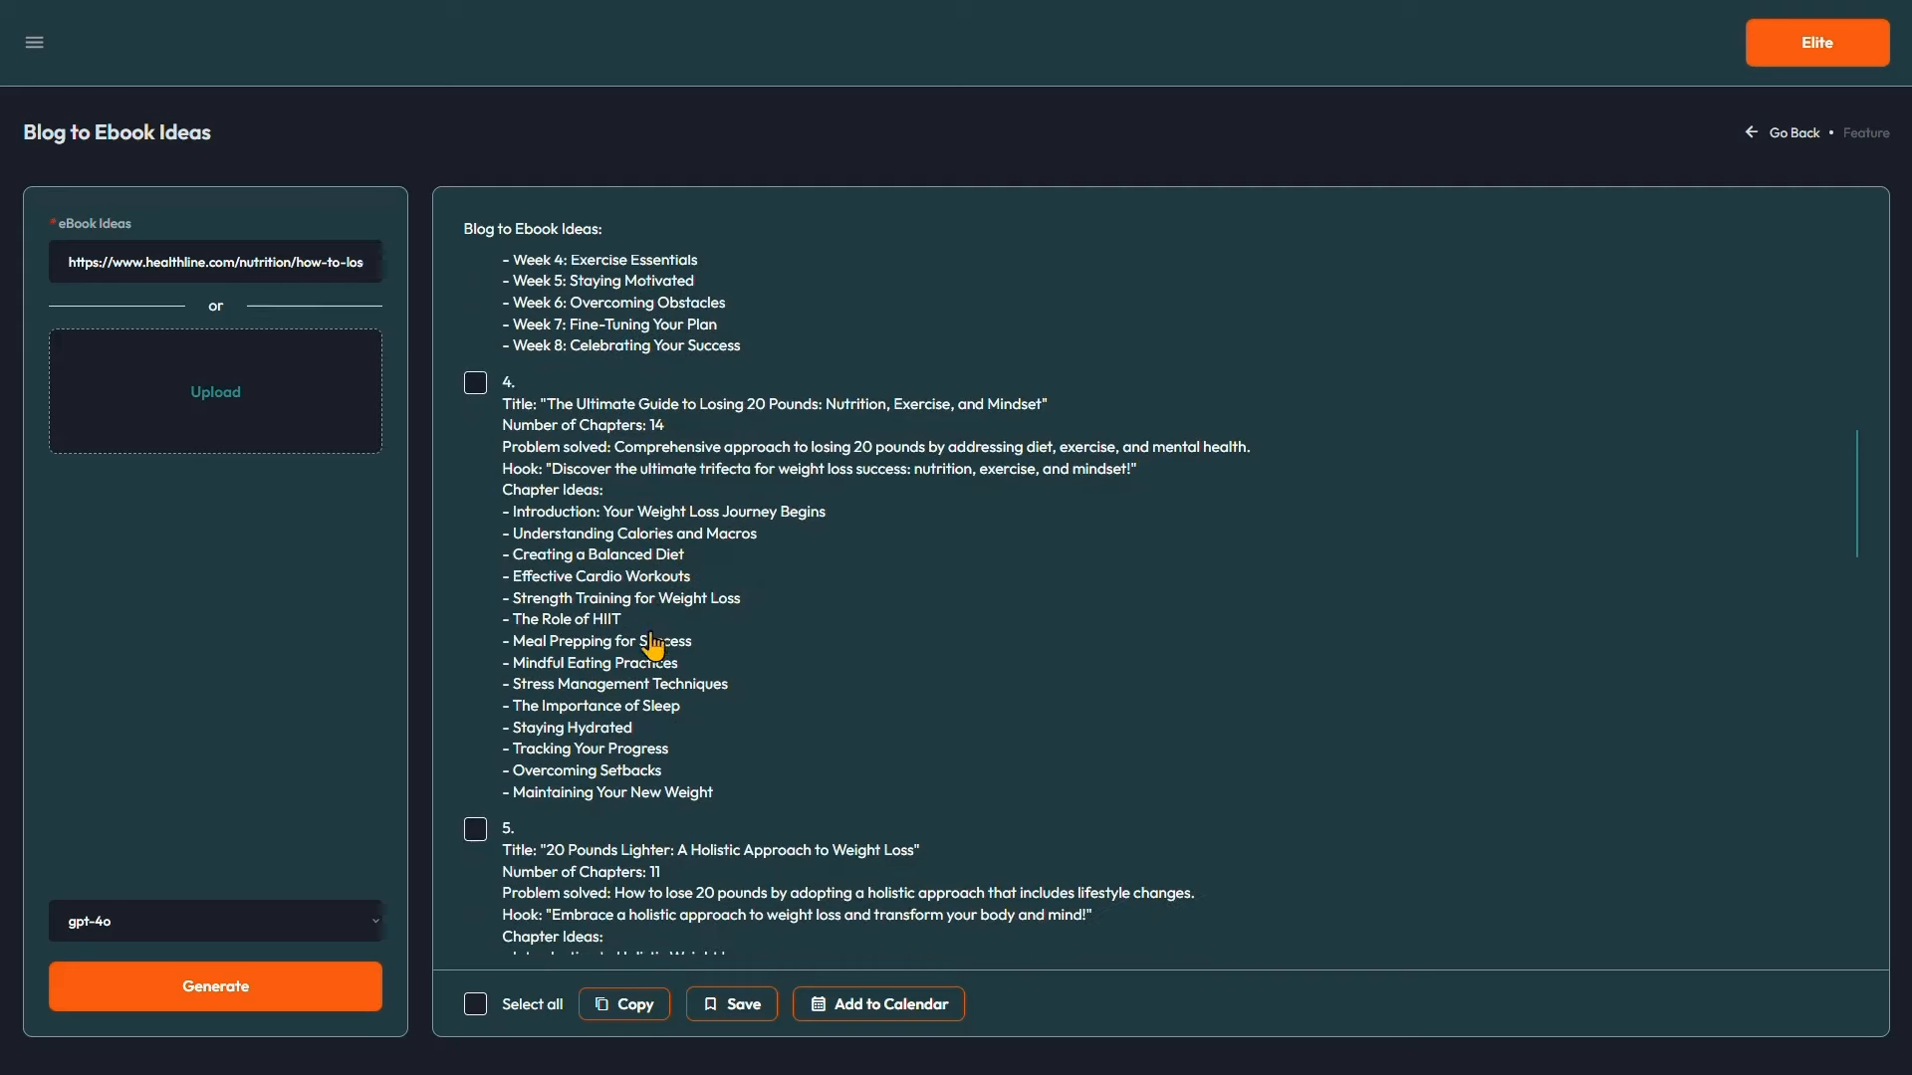
scroll(642, 685, "down", 5)
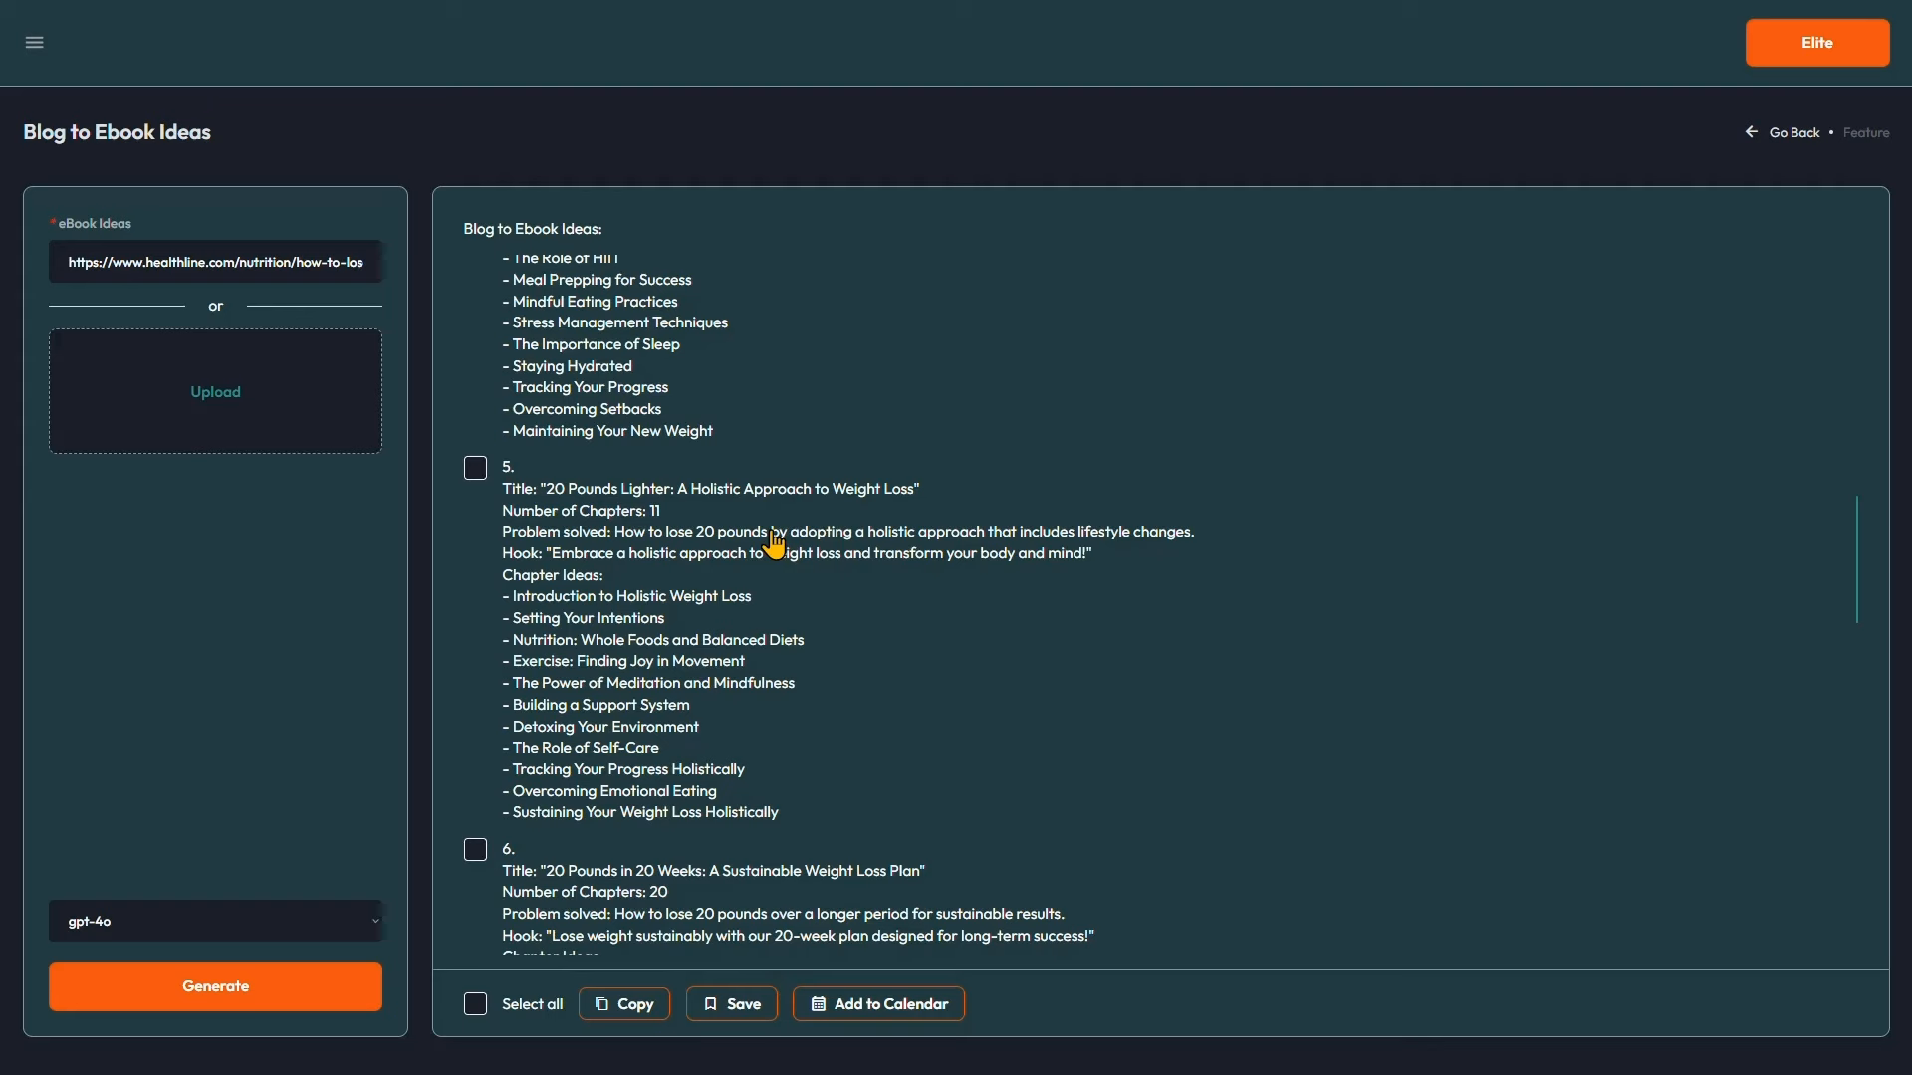
scroll(686, 617, "down", 1)
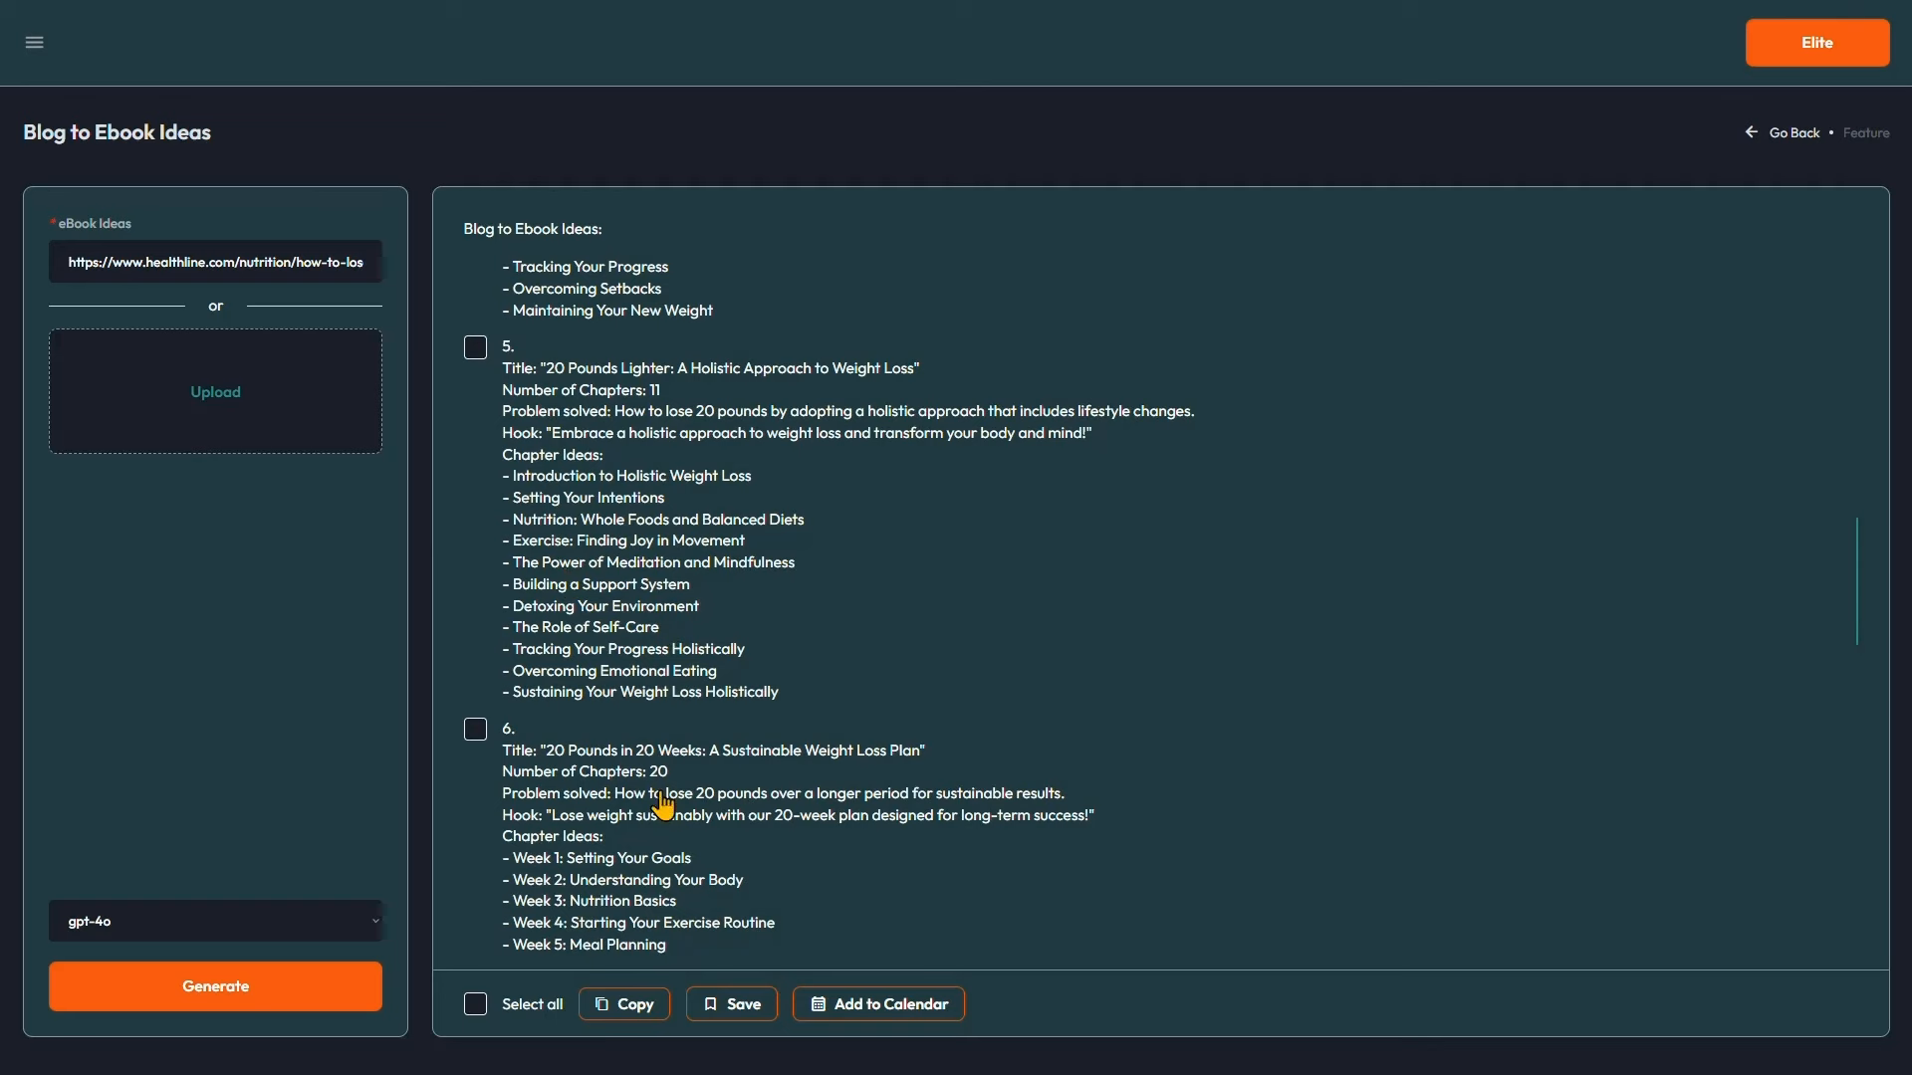
scroll(659, 805, "down", 1)
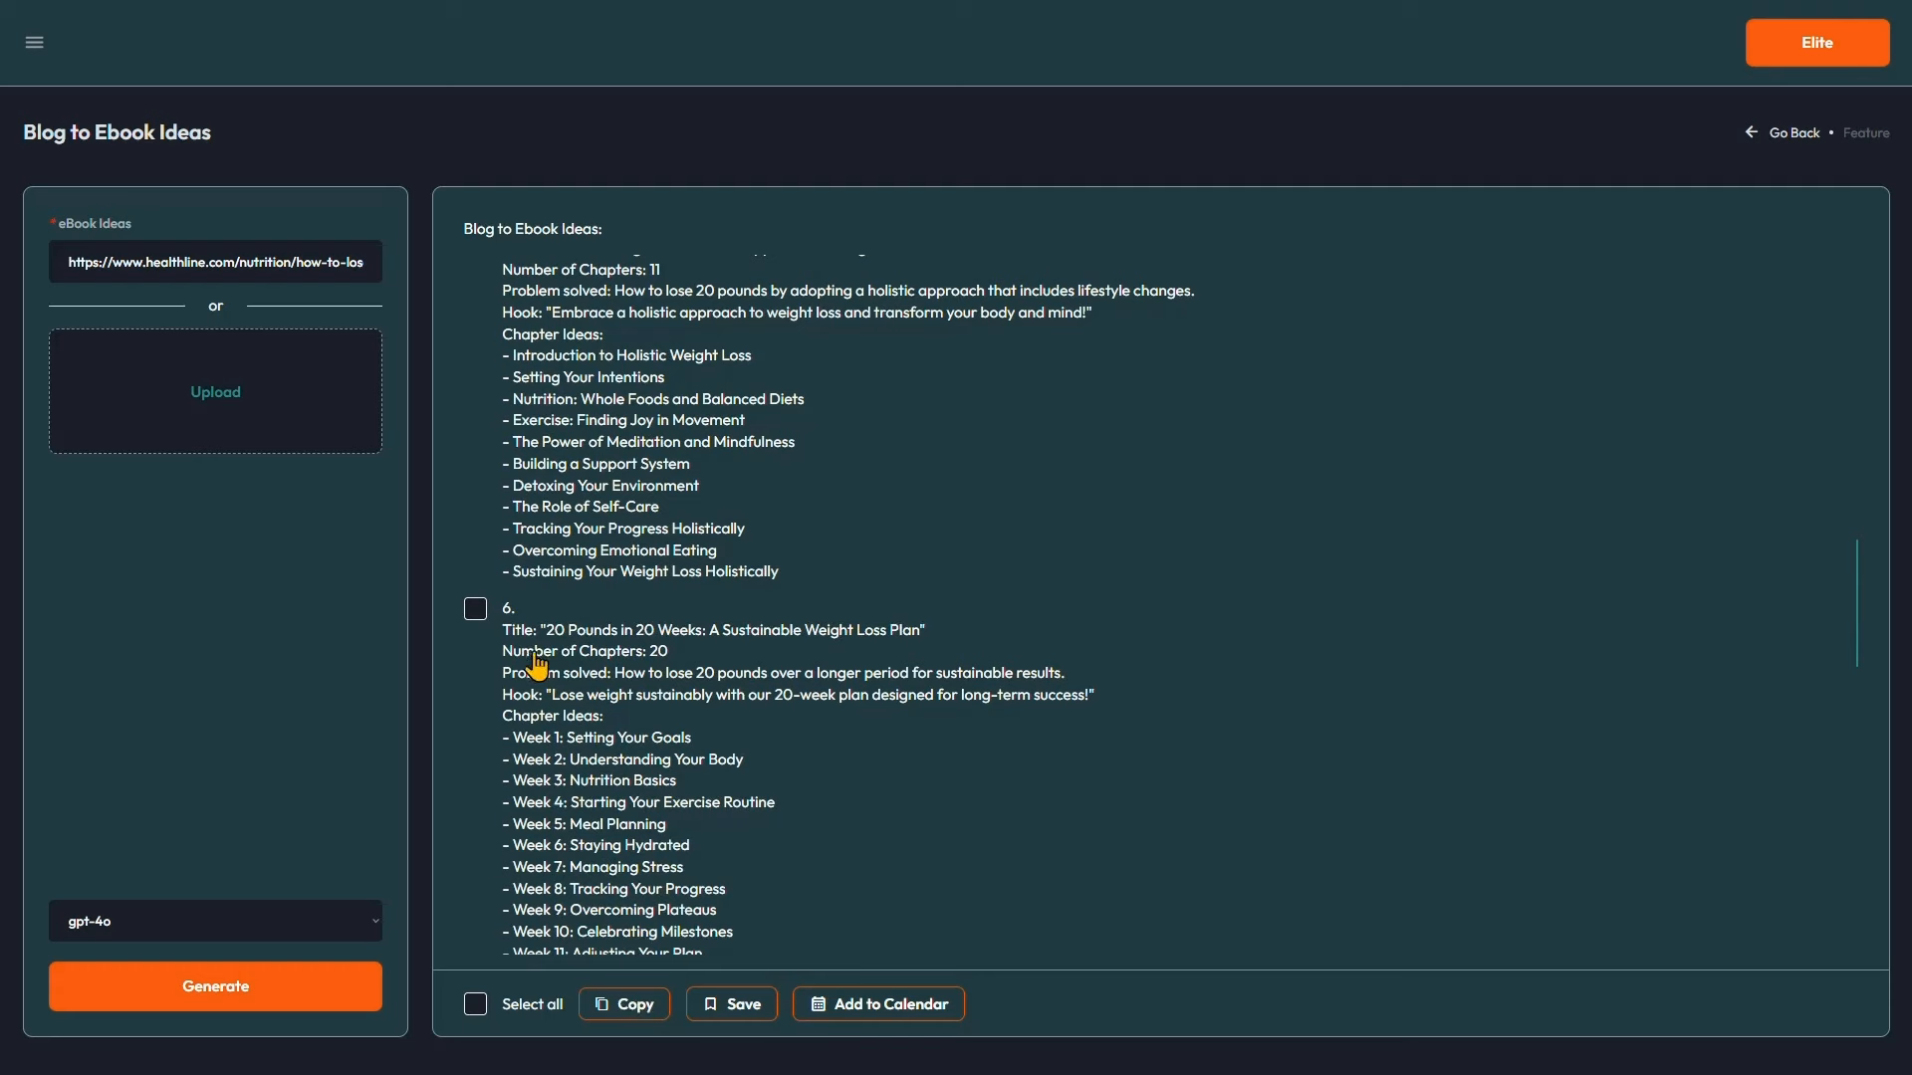
Select the ebook idea "20 Pounds in 20 Weeks: A Sustainable Weight Loss Plan" and check its calendar scheduling dates without scheduling it
left_click_drag(482, 631, 833, 797)
left_click(833, 798)
left_click(861, 1008)
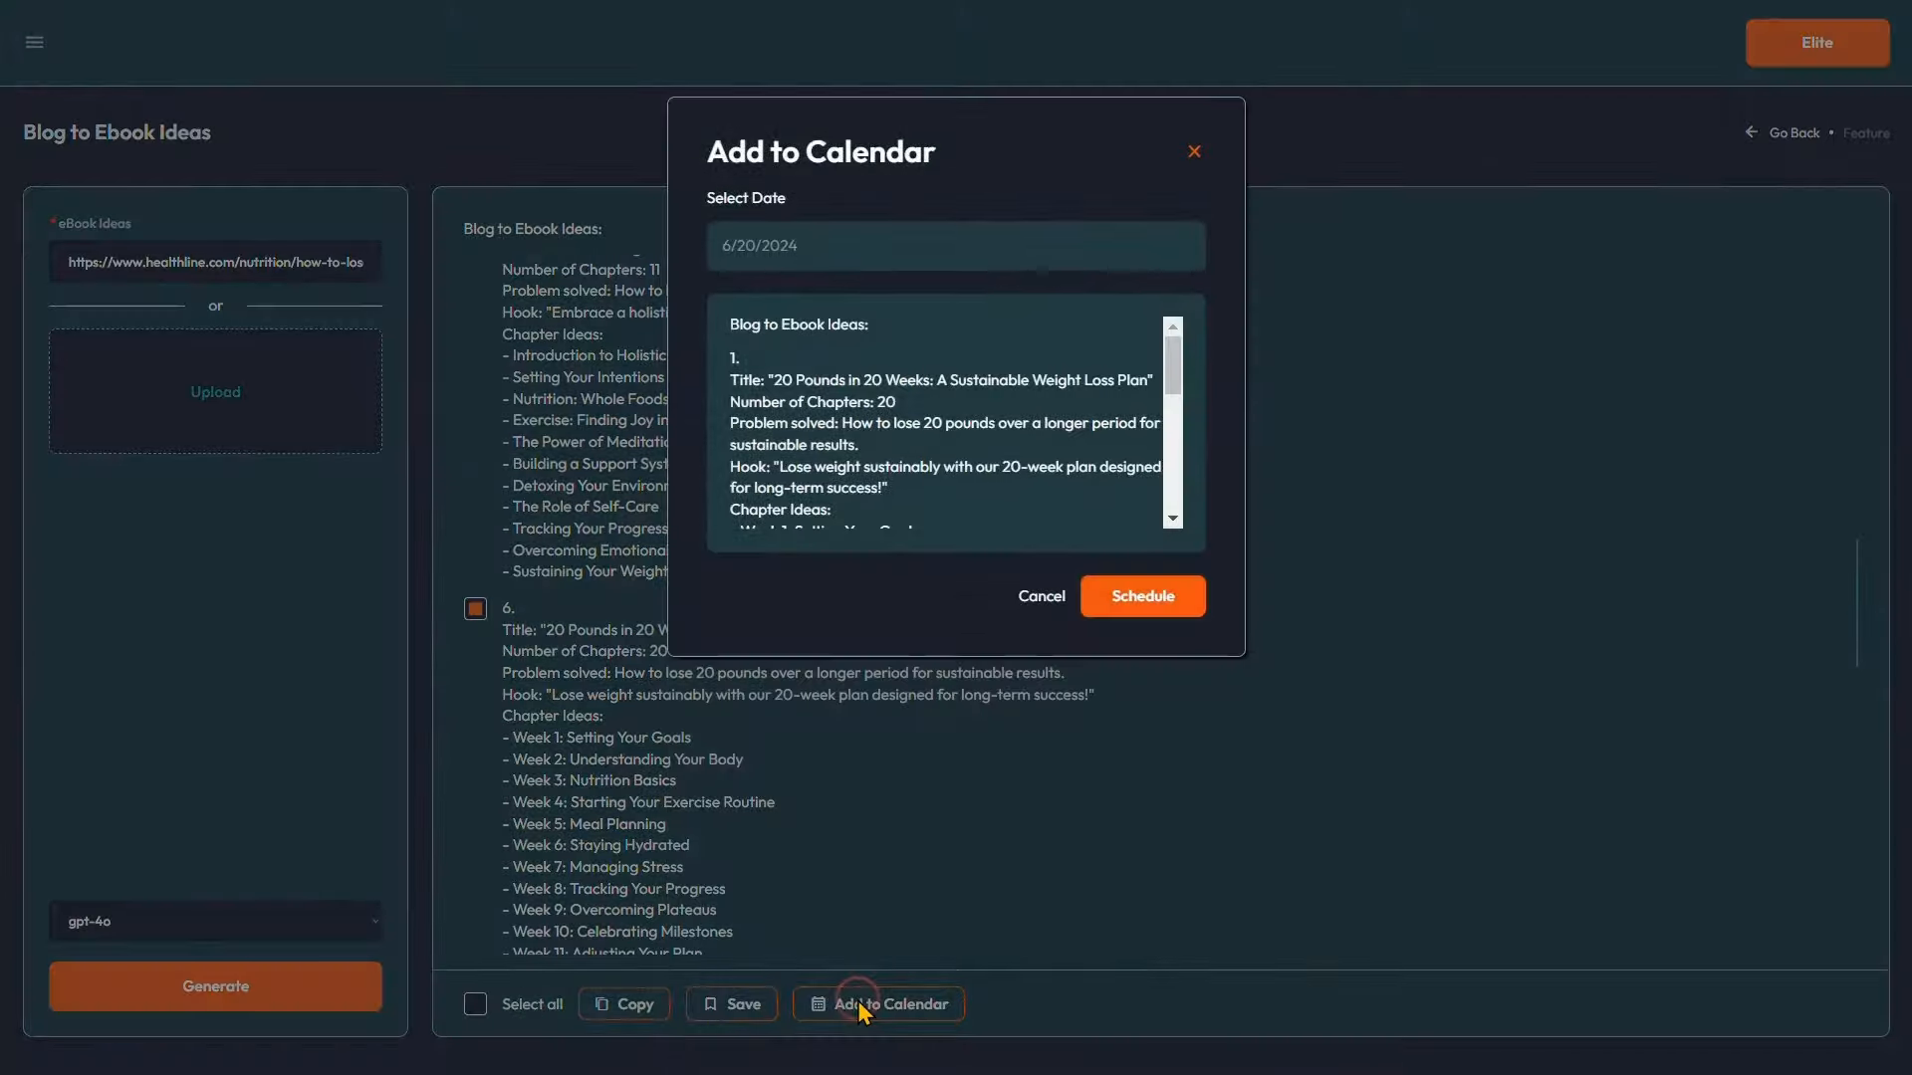
left_click(854, 259)
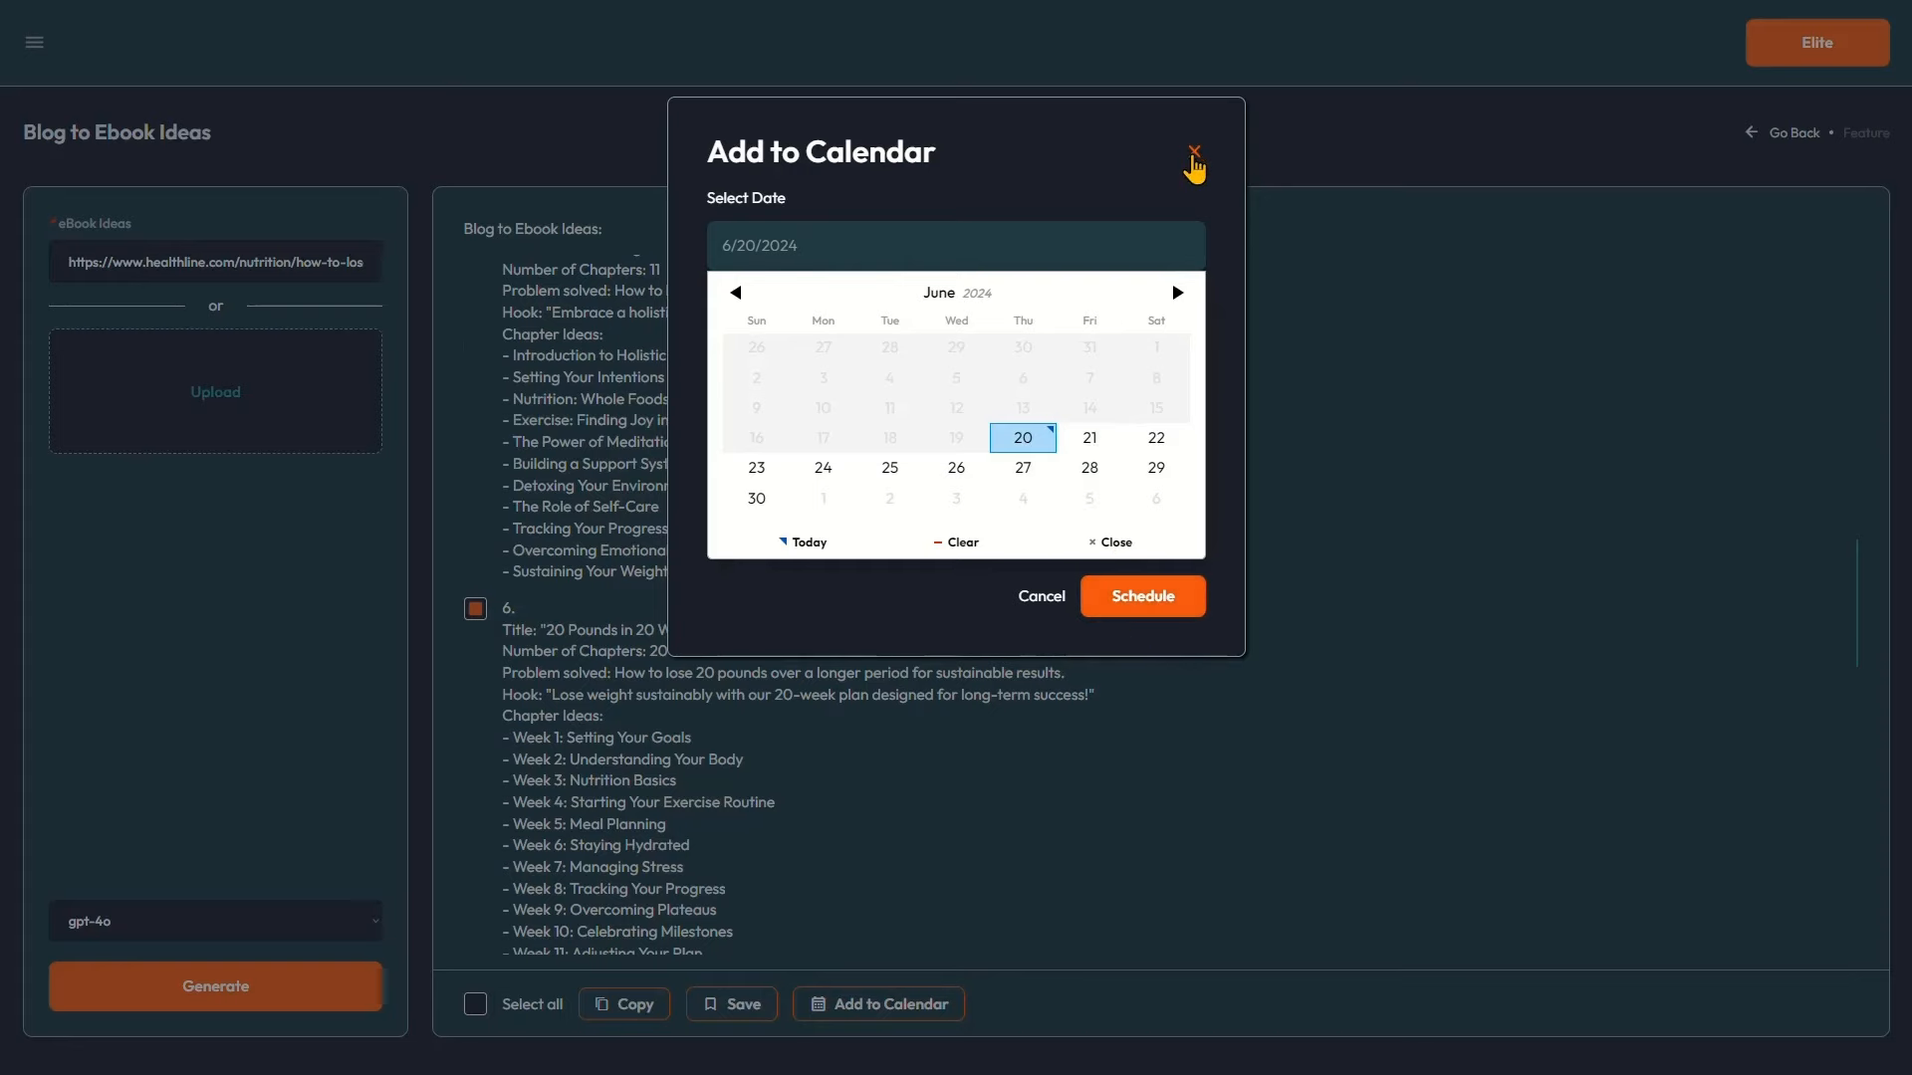
left_click(1194, 152)
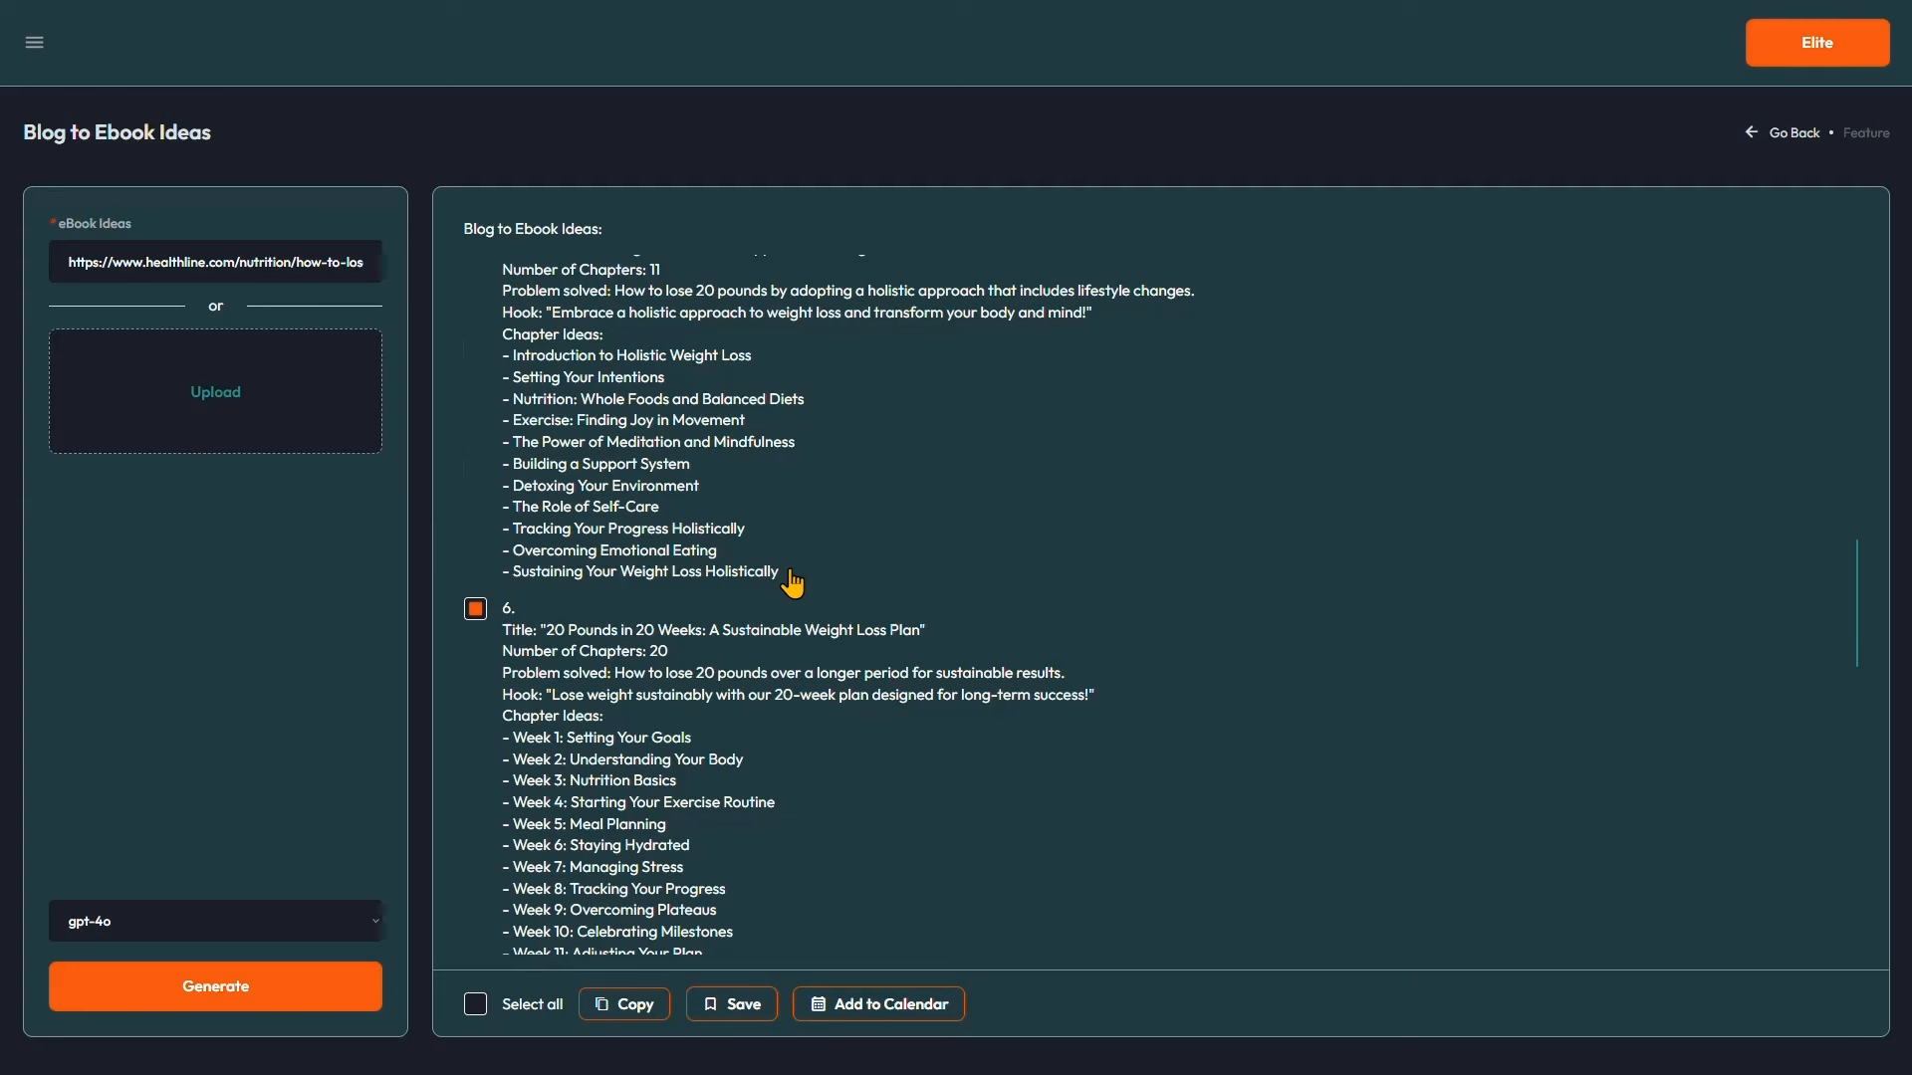
scroll(793, 583, "down", 1)
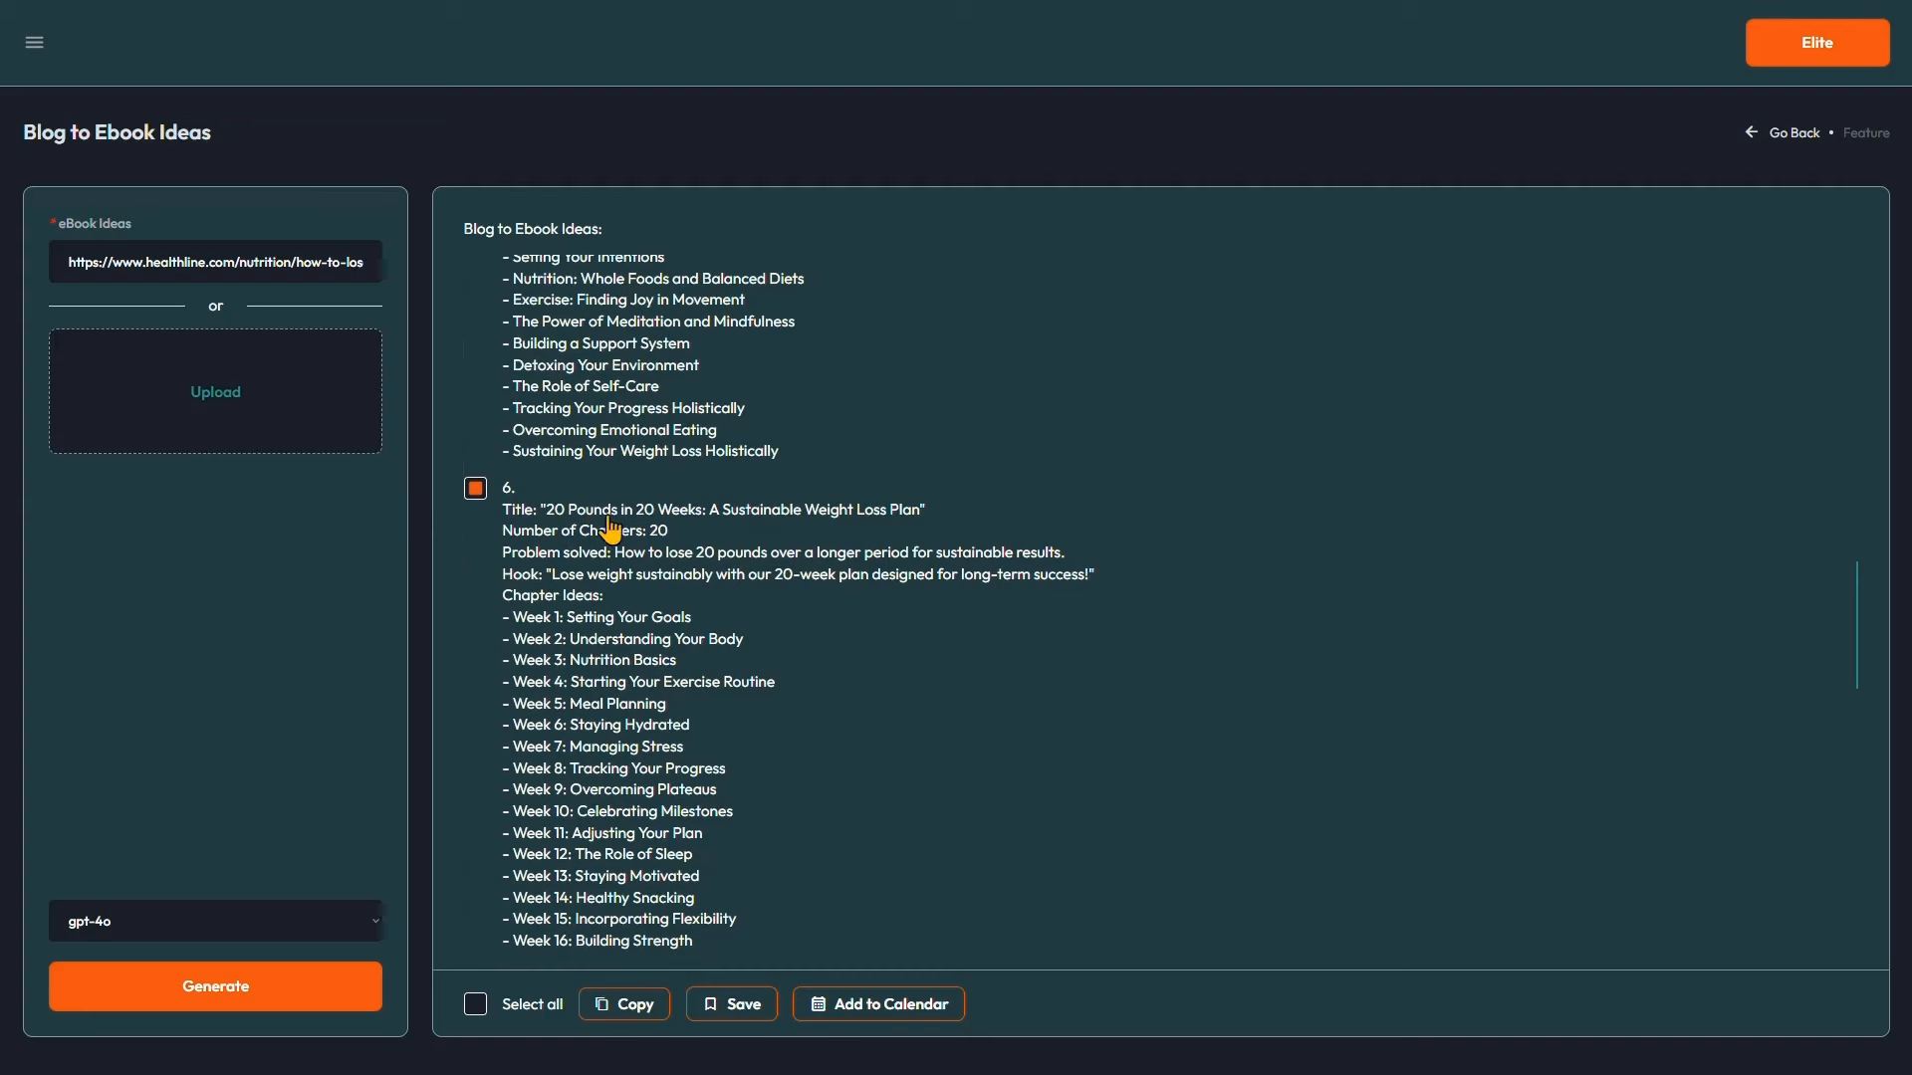
scroll(722, 528, "down", 1)
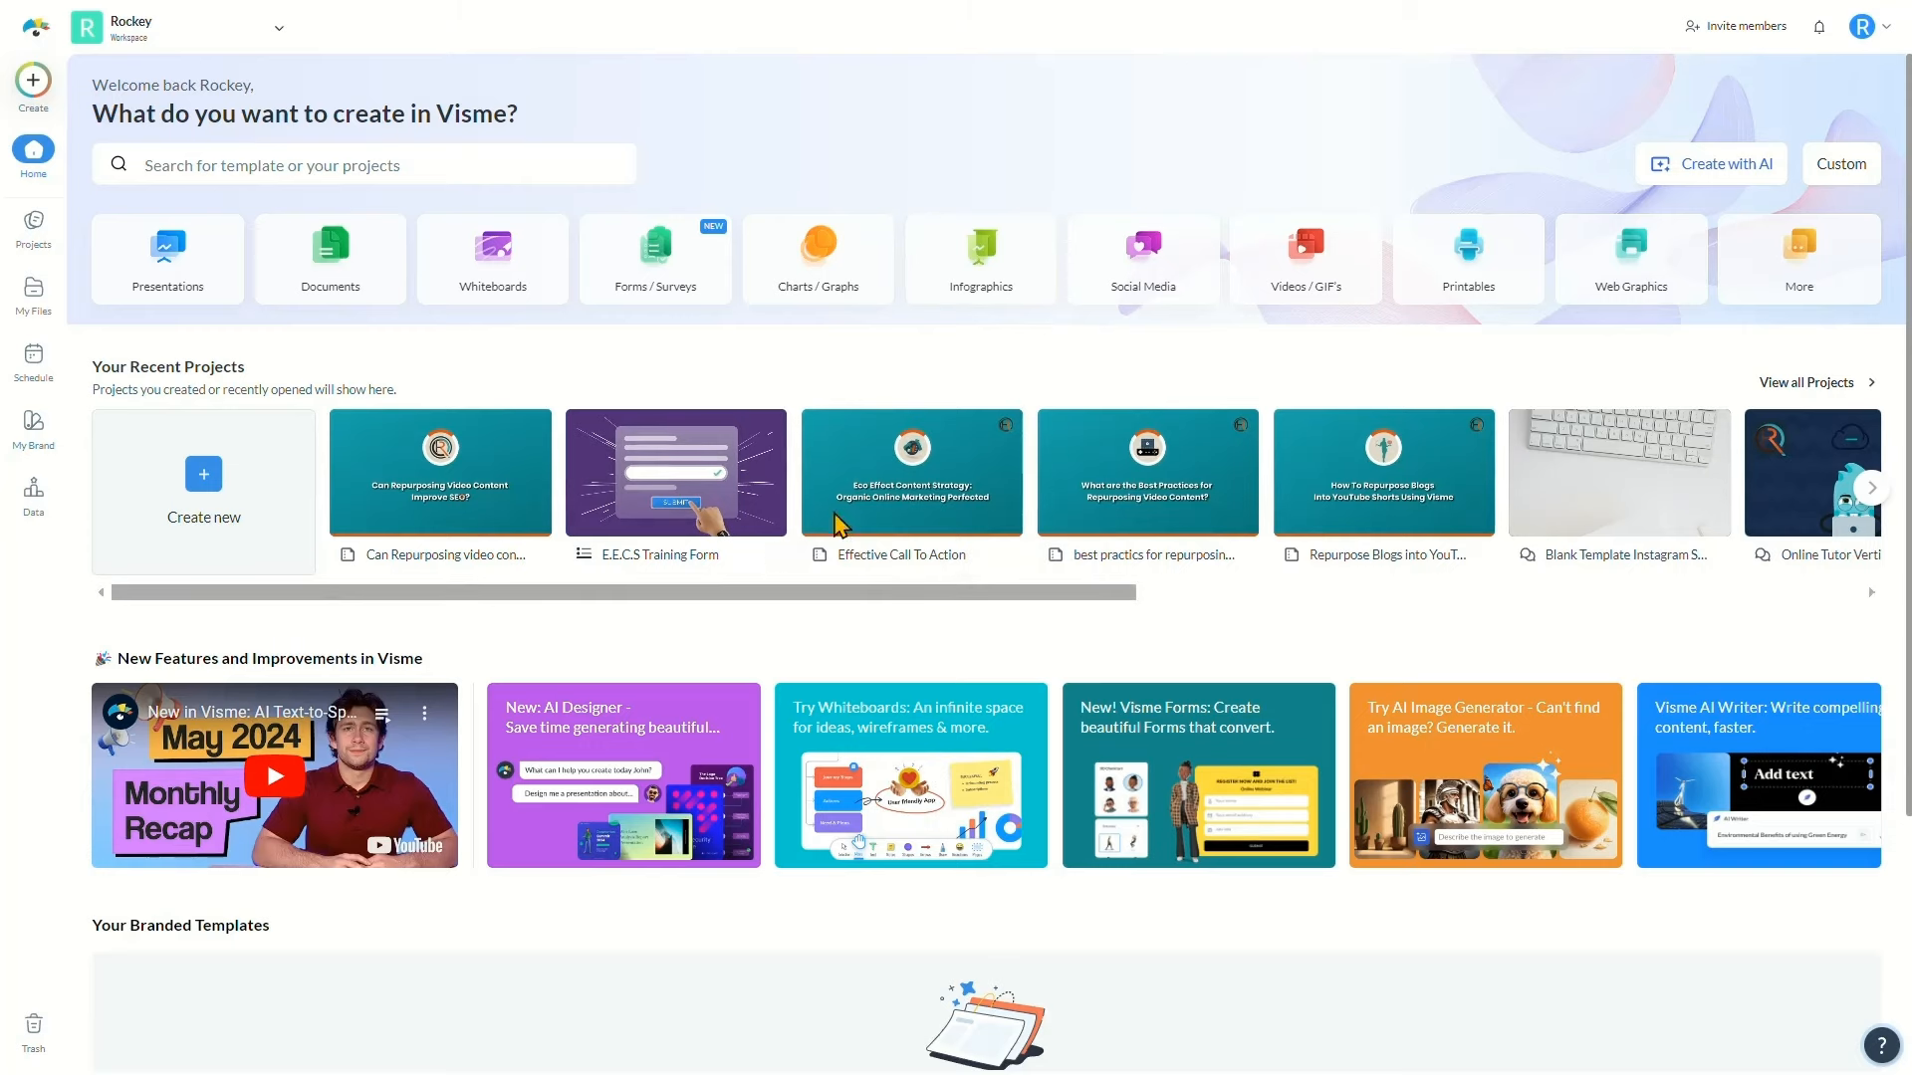
Look through the existing designs in My Projects and return to the home page
scroll(1191, 548, "down", 3)
scroll(359, 358, "up", 3)
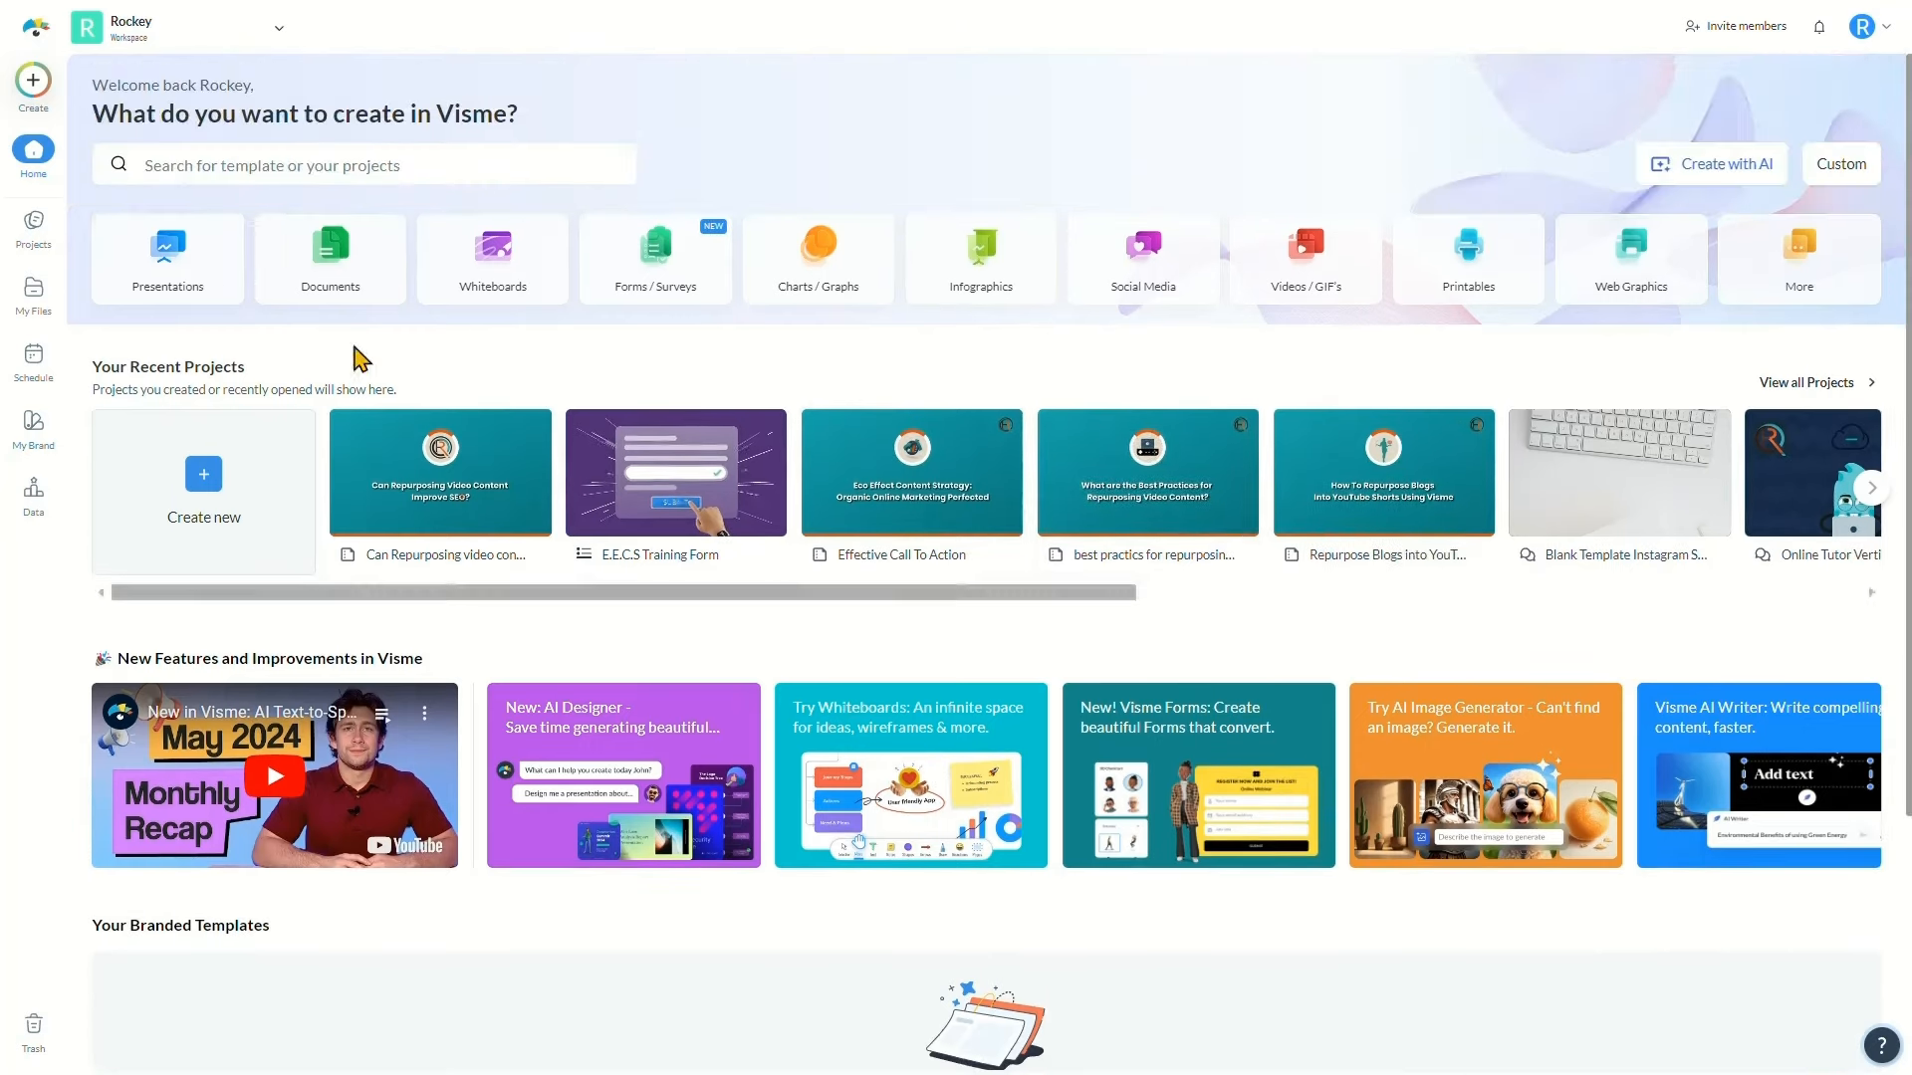
left_click(55, 239)
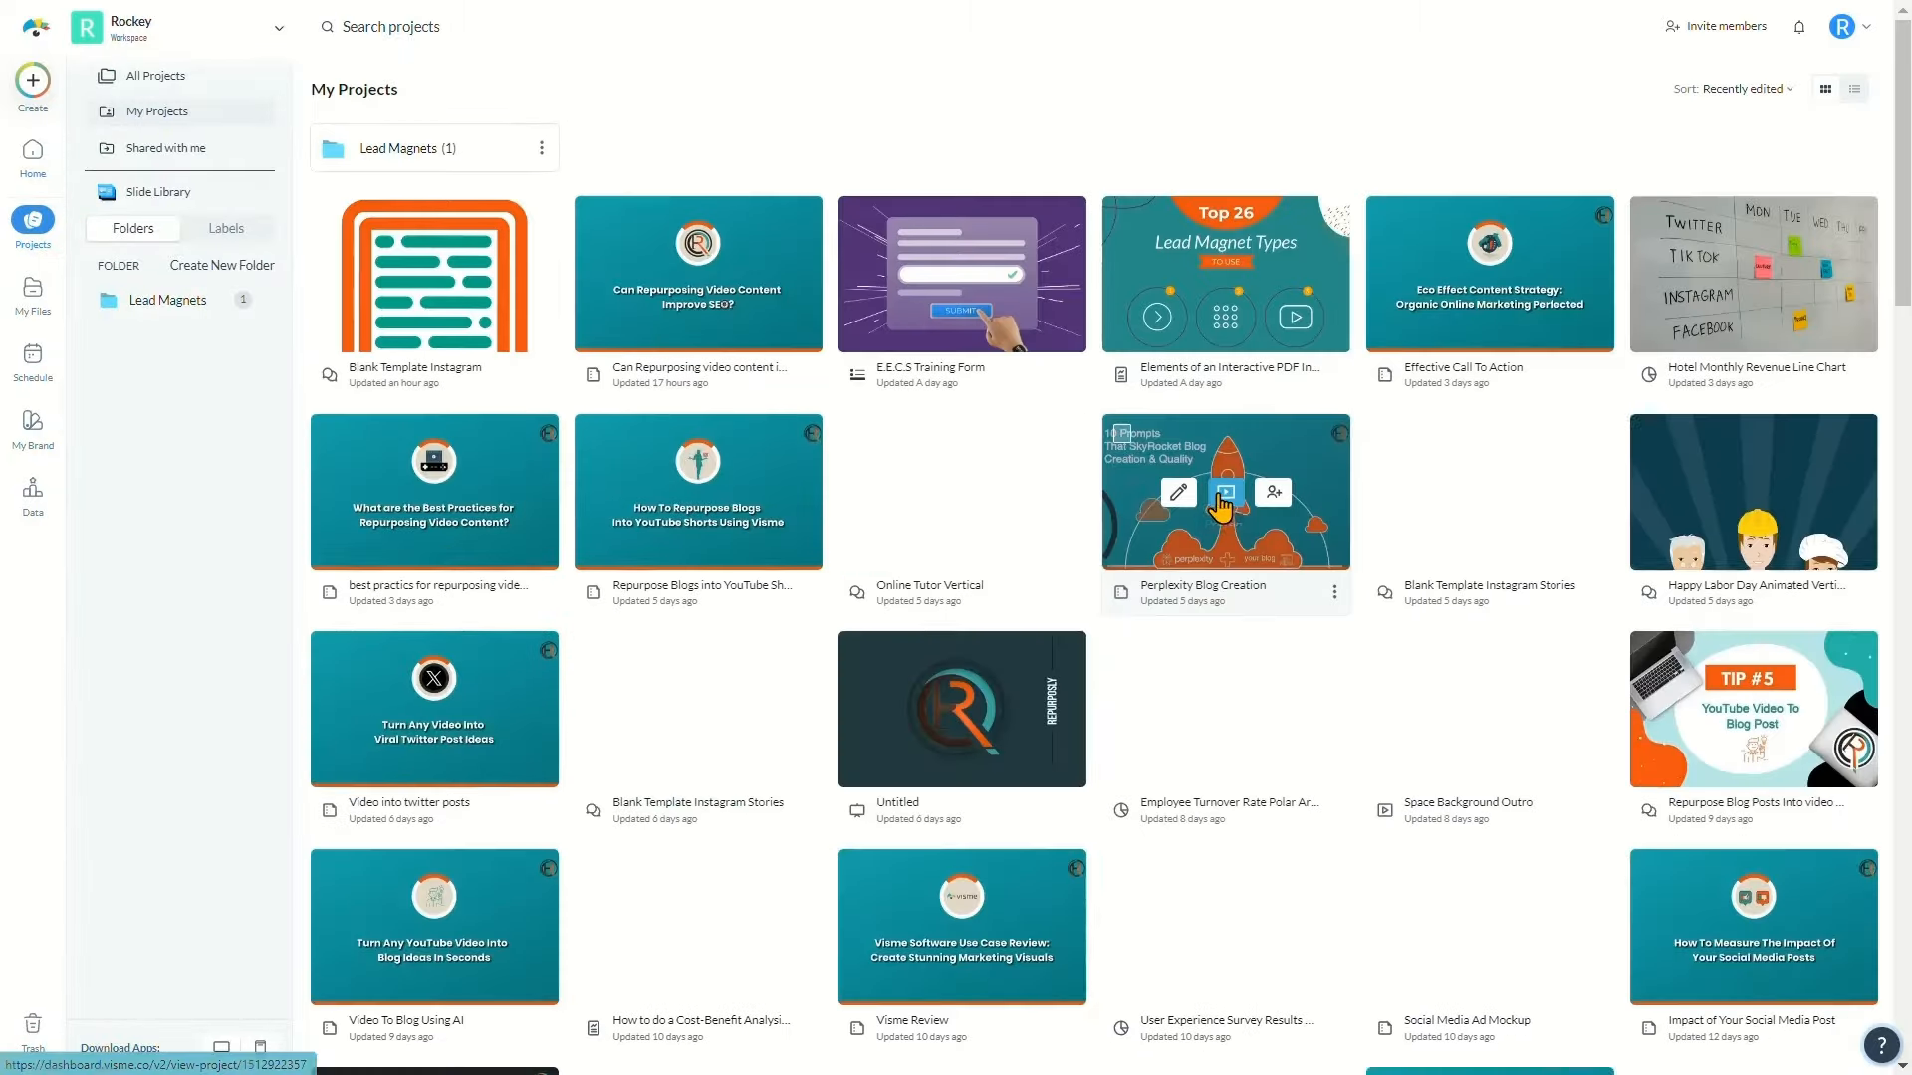
scroll(1223, 506, "down", 3)
scroll(1223, 506, "down", 15)
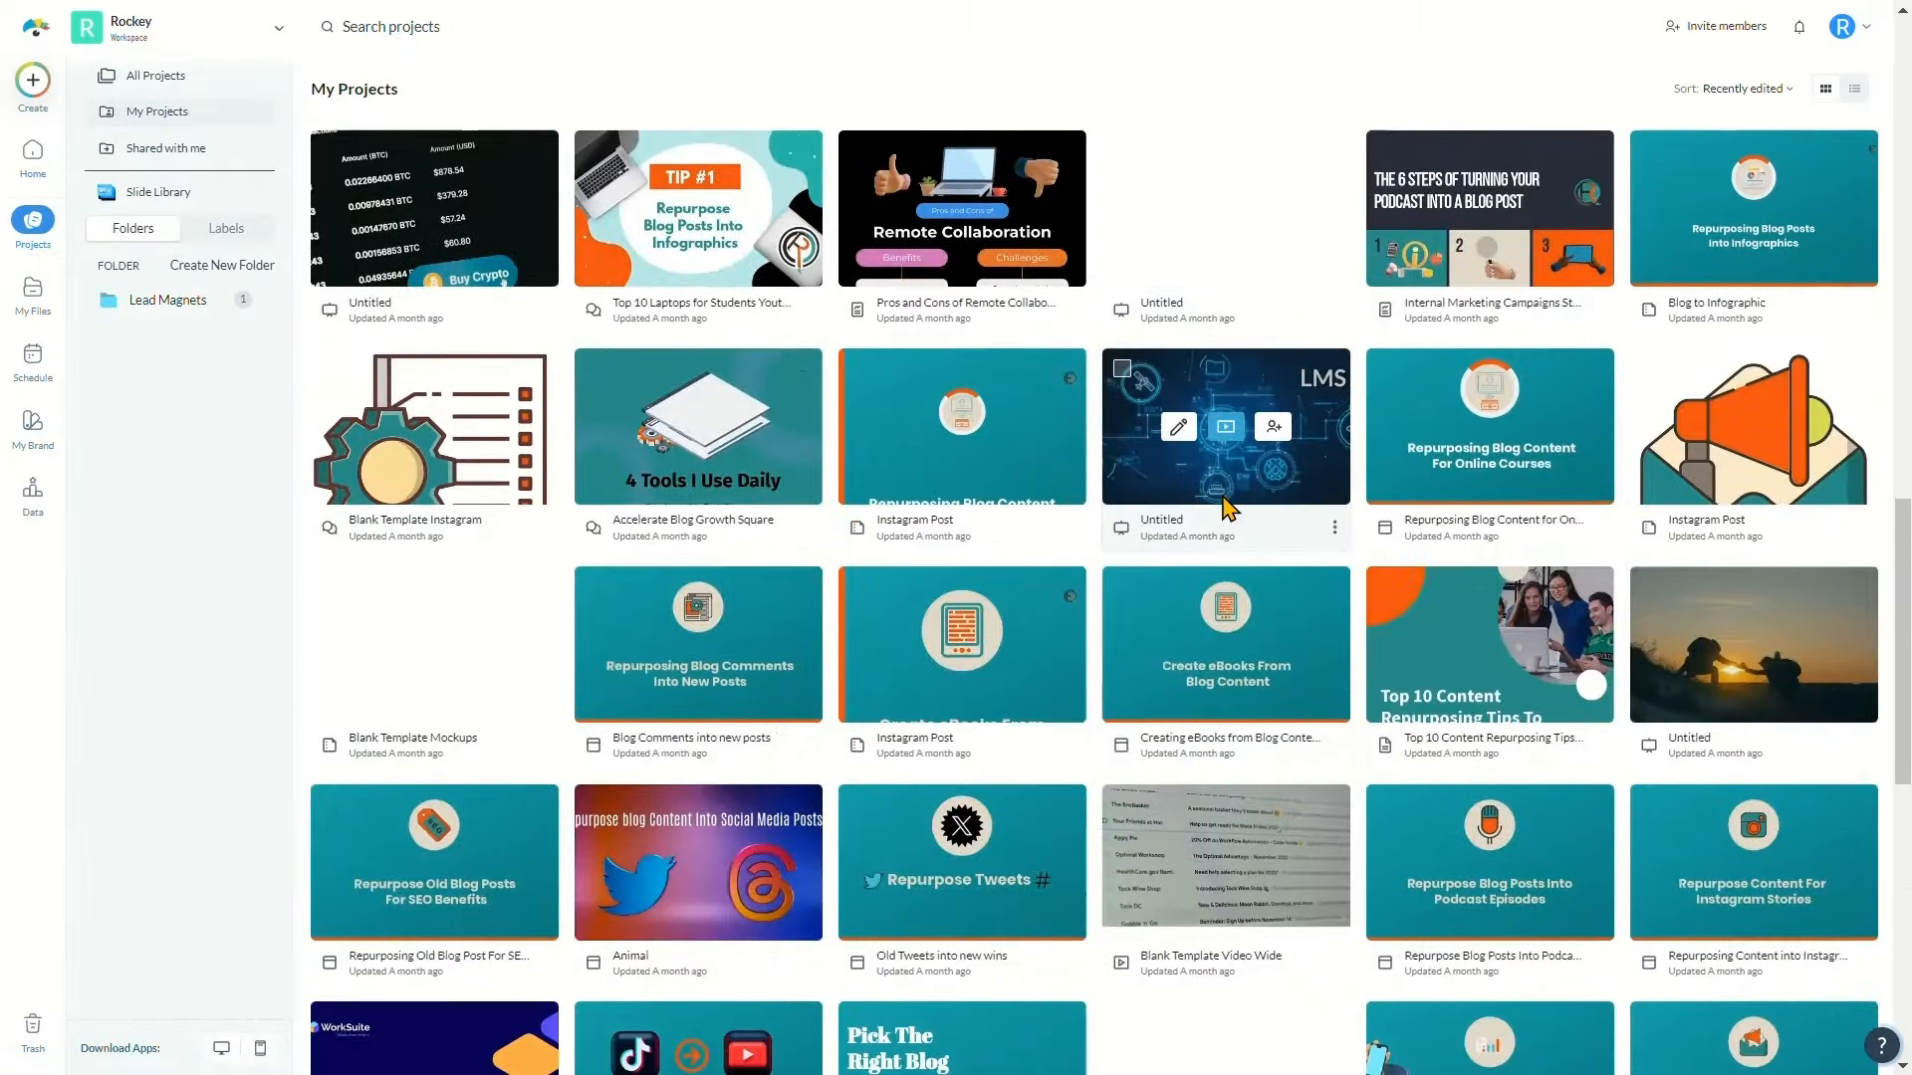
scroll(1225, 510, "up", 18)
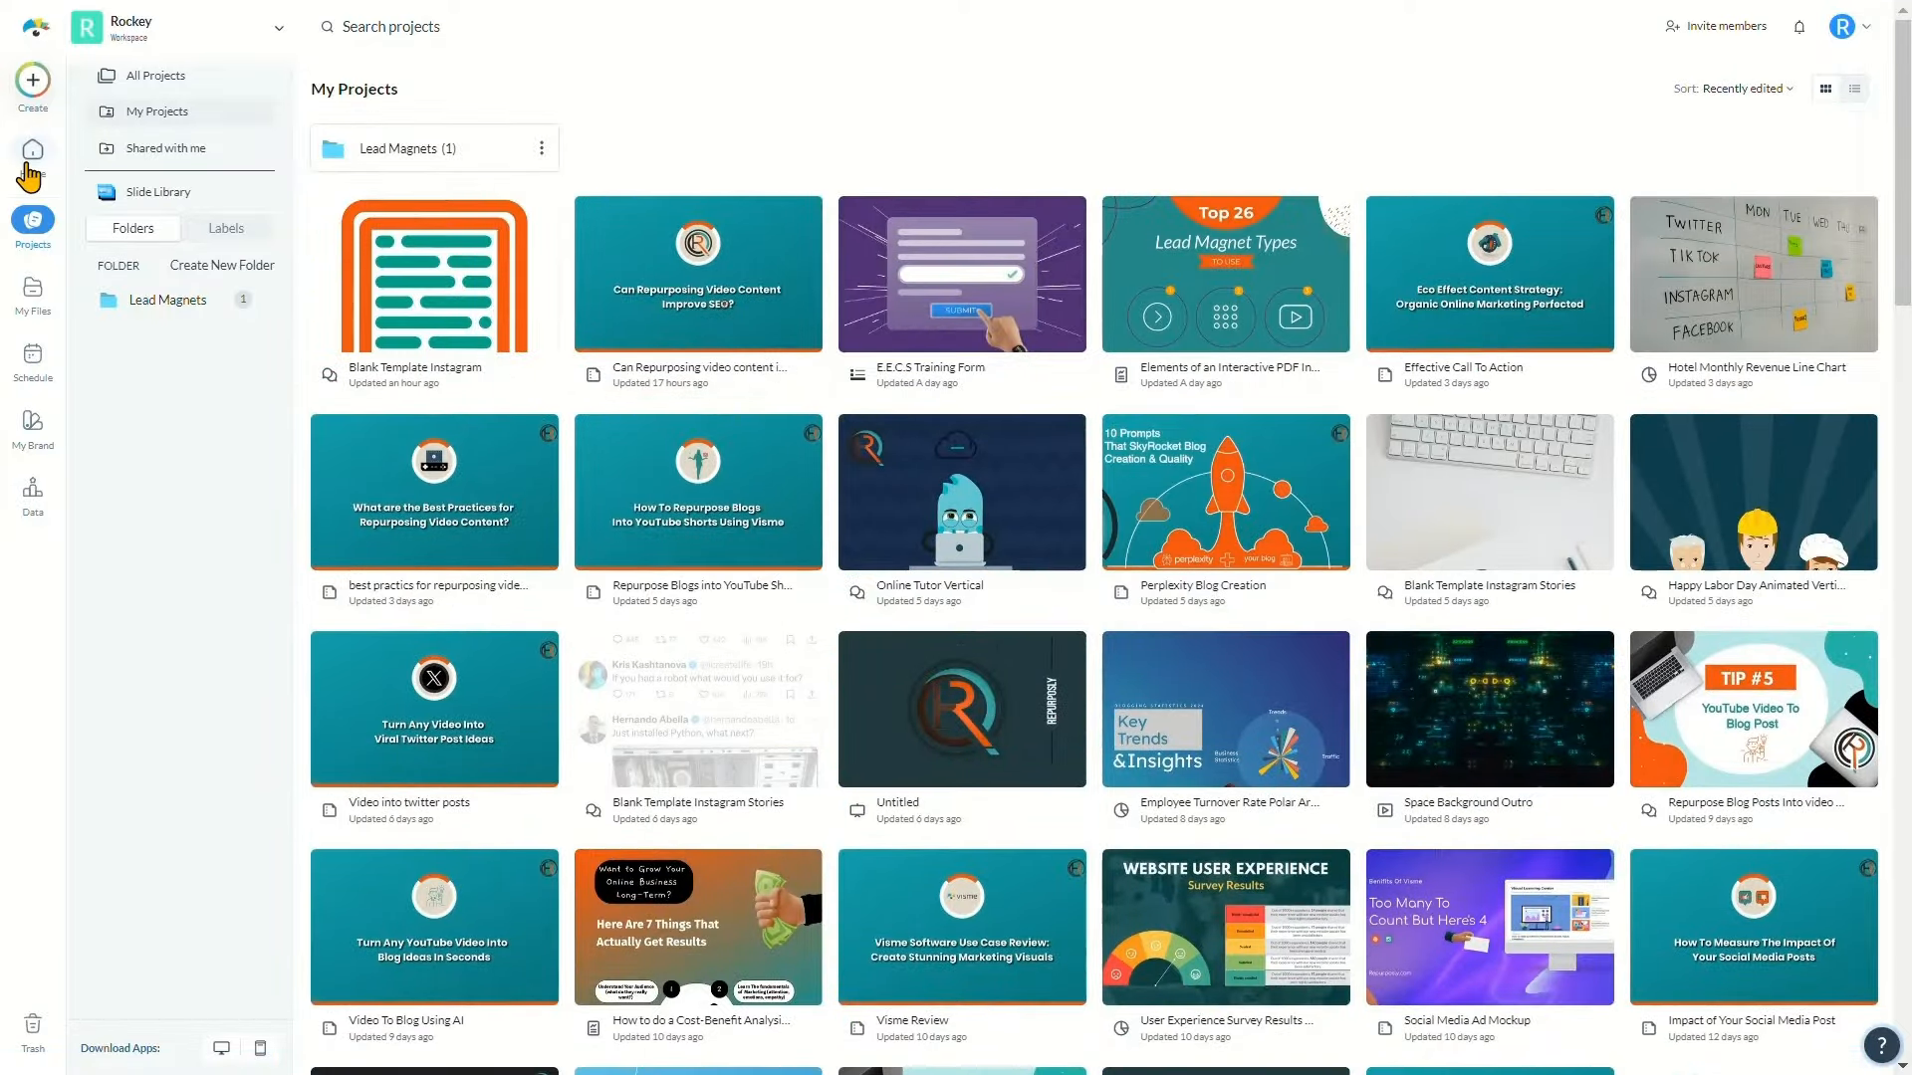
left_click(33, 151)
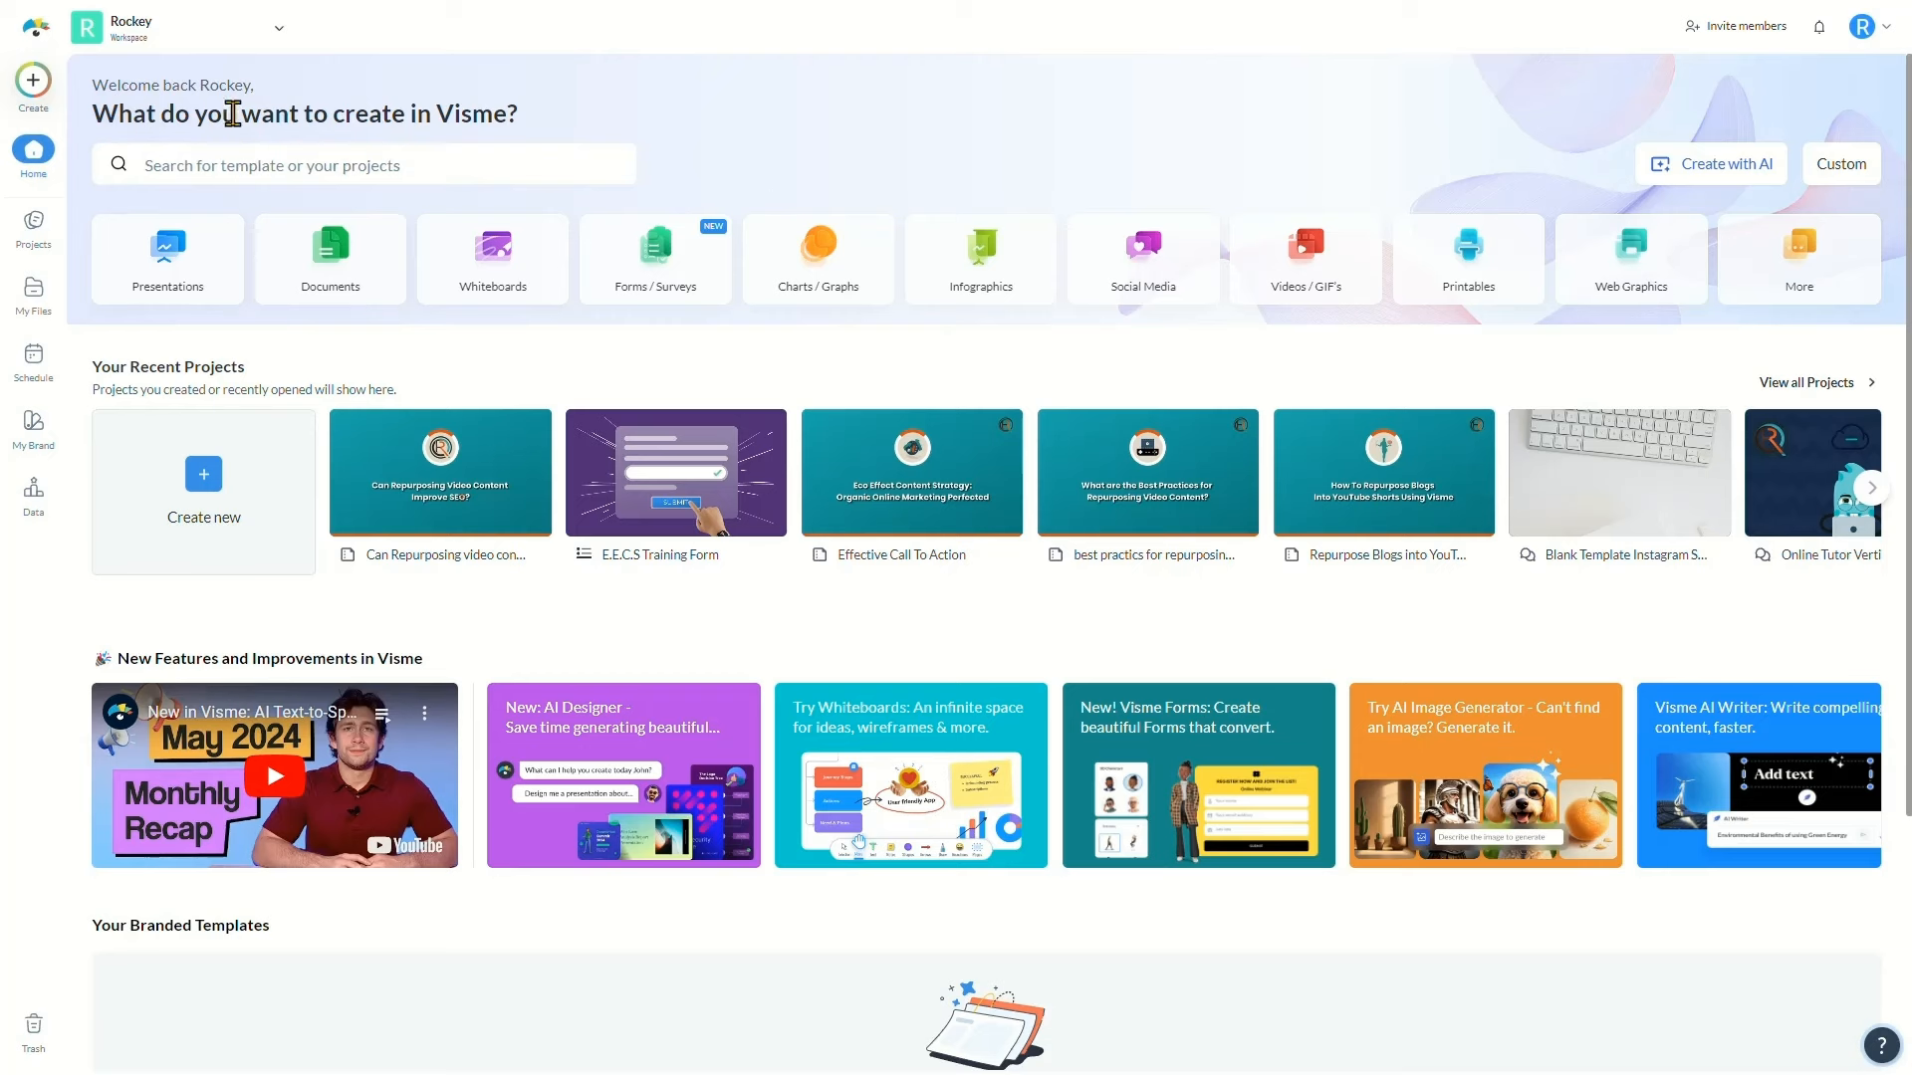
Show the EBooks templates within the Documents category
left_click(364, 297)
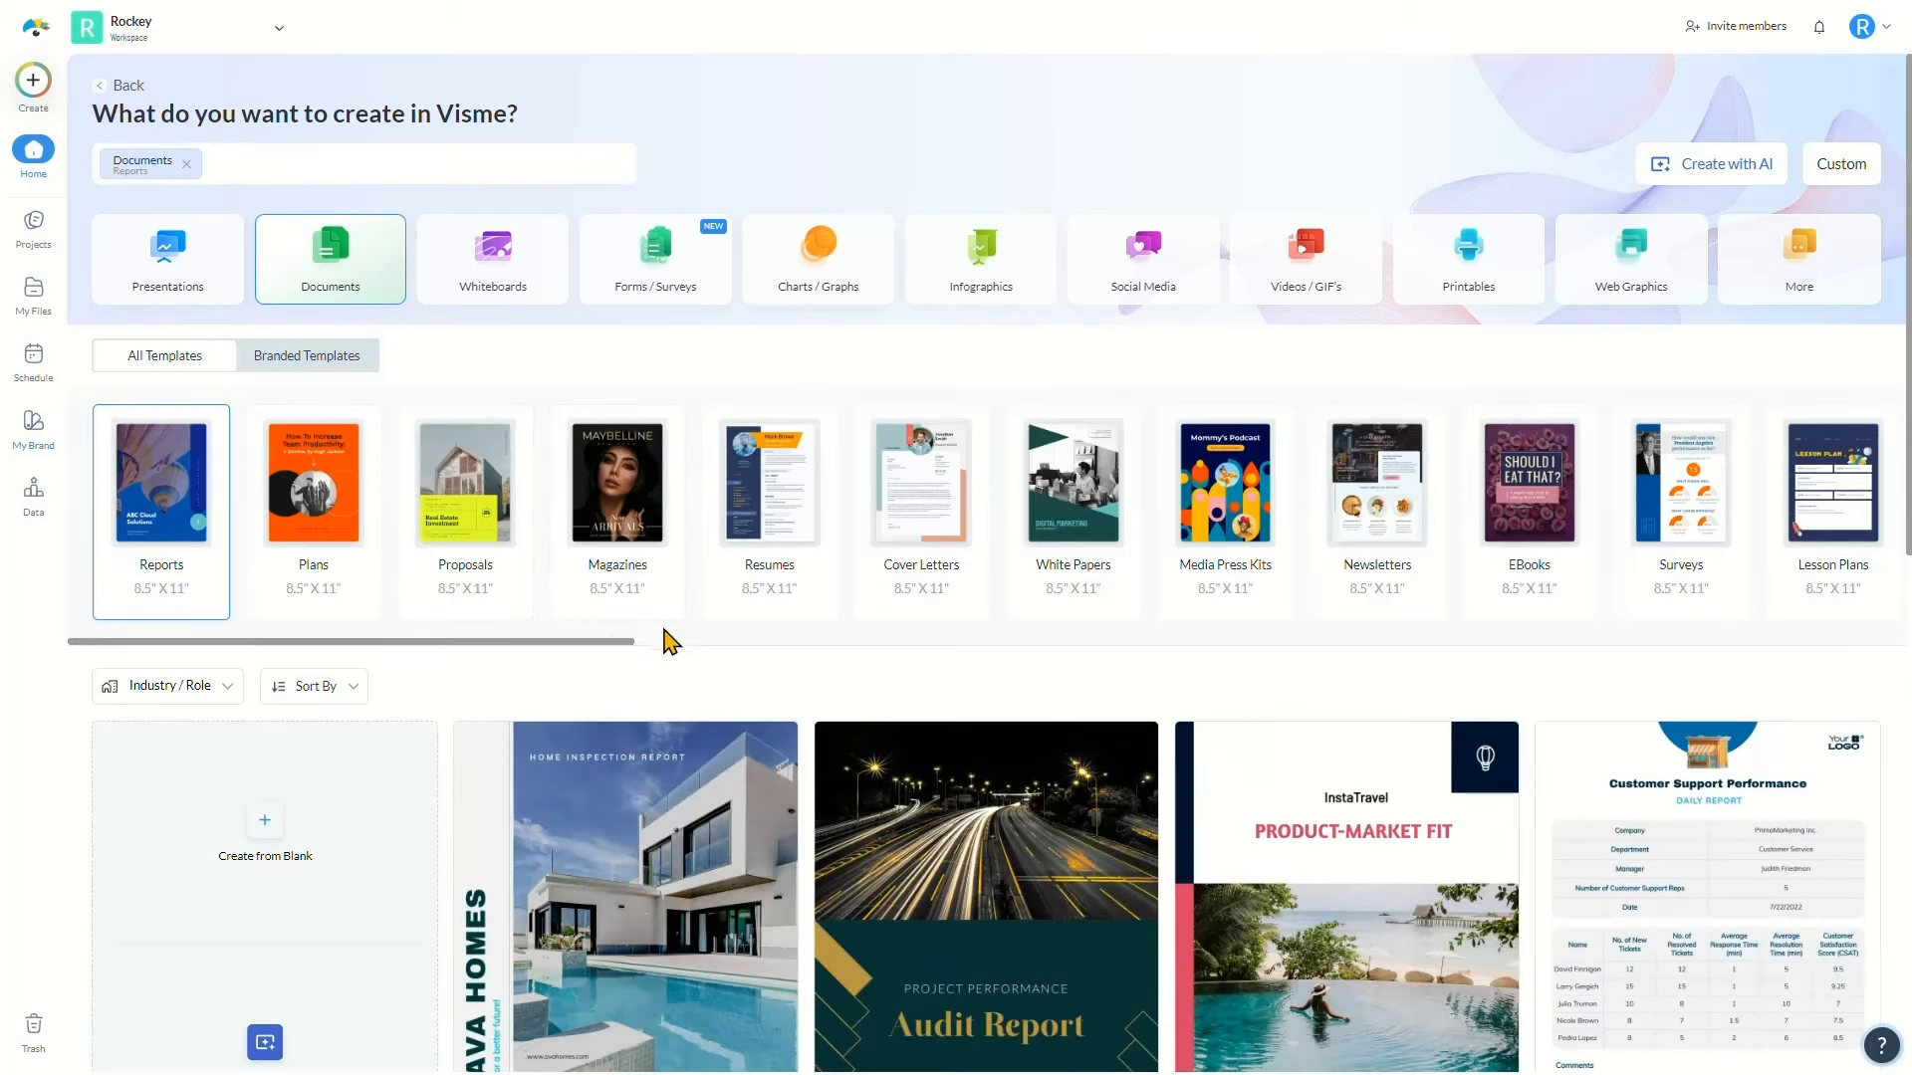
mouse_move(610, 648)
left_mouse_down()
mouse_move(1049, 666)
mouse_move(1805, 632)
mouse_move(641, 648)
left_mouse_up()
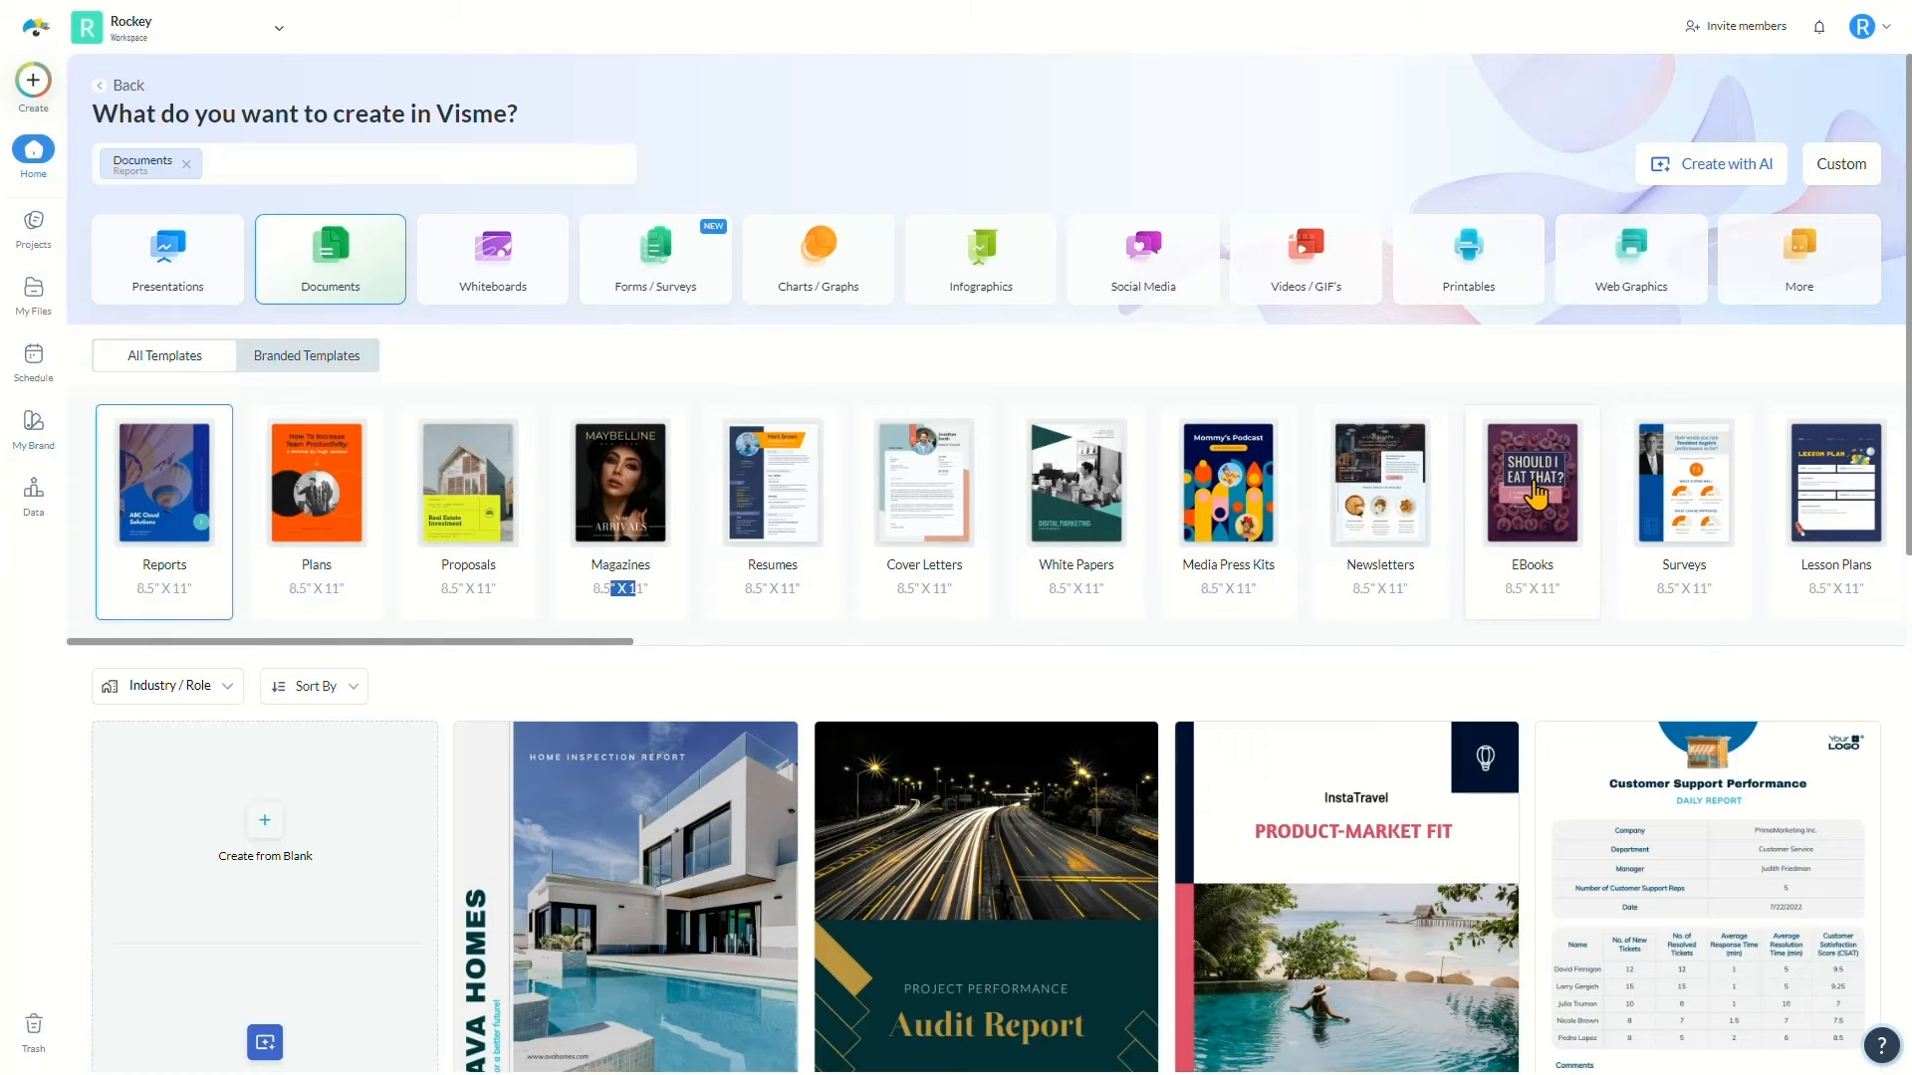
left_click(1537, 491)
Browse the ebook template gallery for a cover design that suits a health topic
scroll(1025, 503, "down", 5)
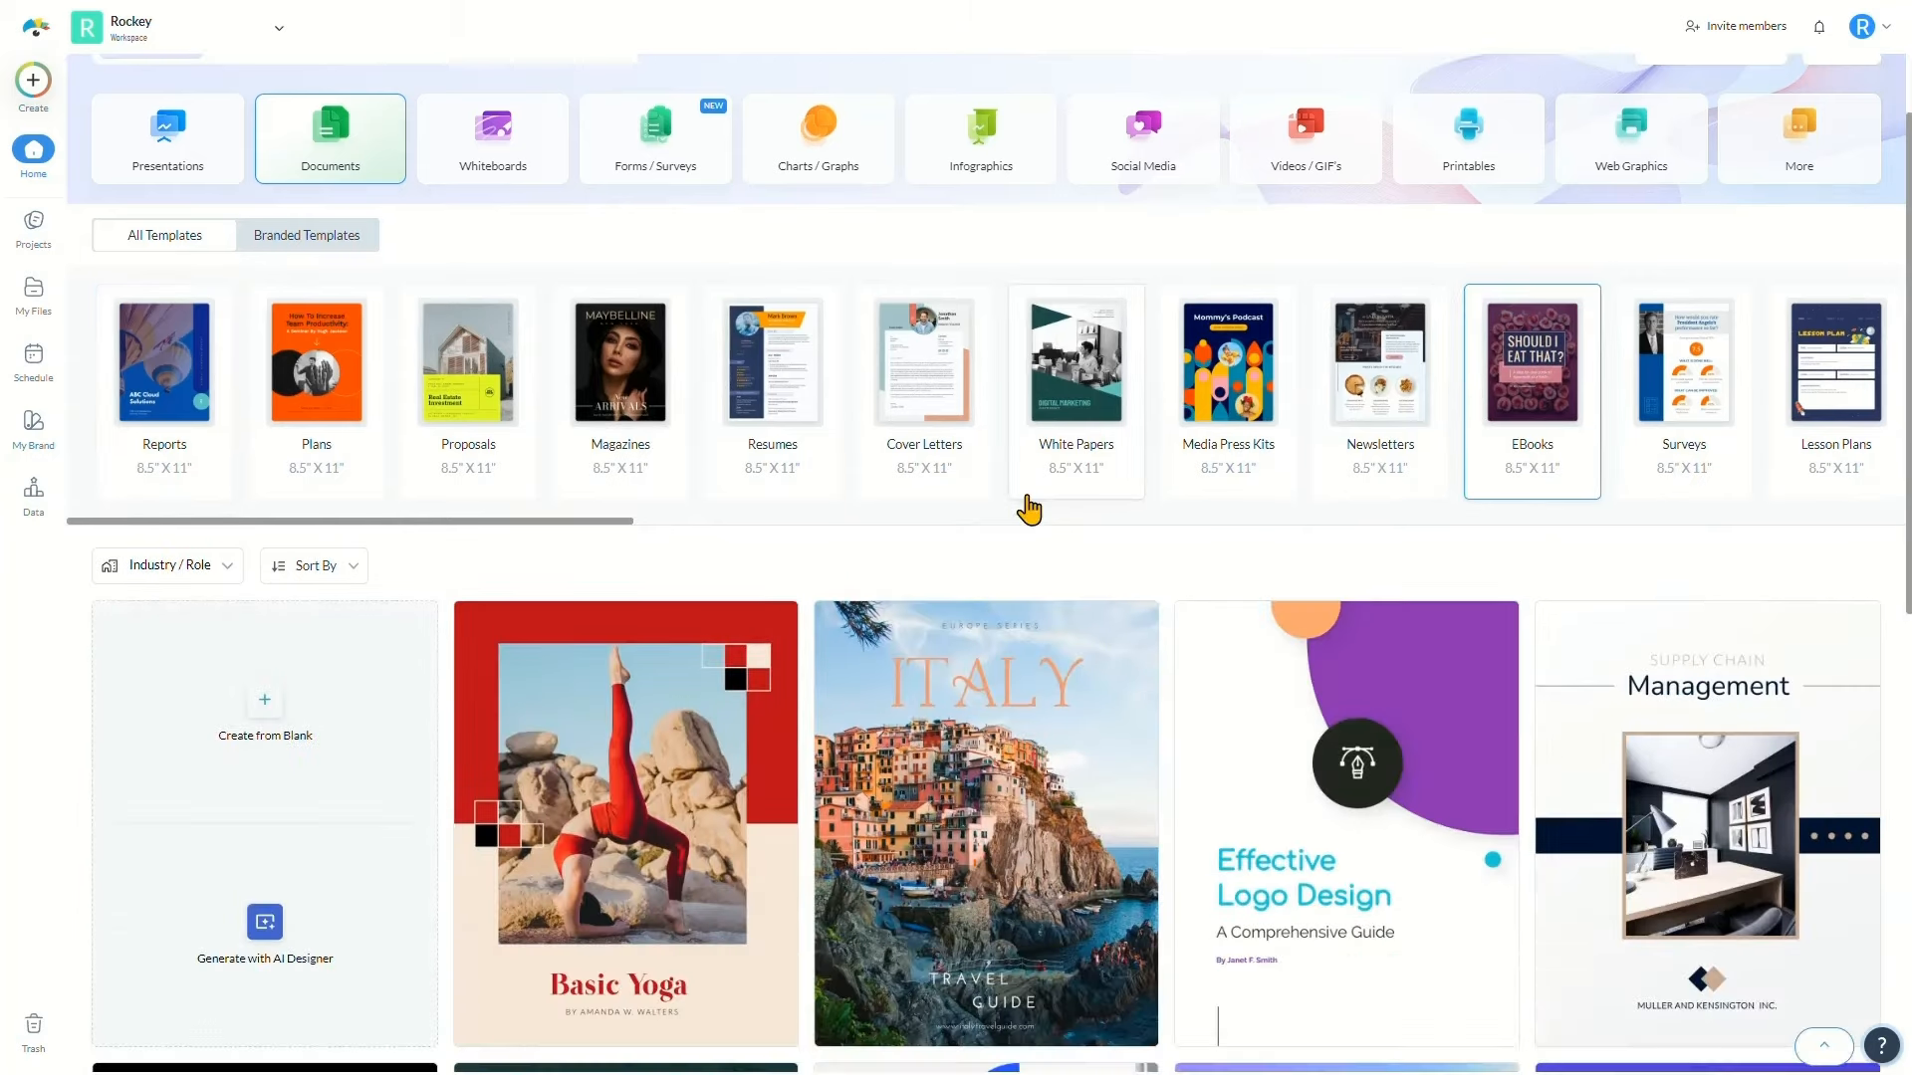
scroll(1155, 468, "down", 10)
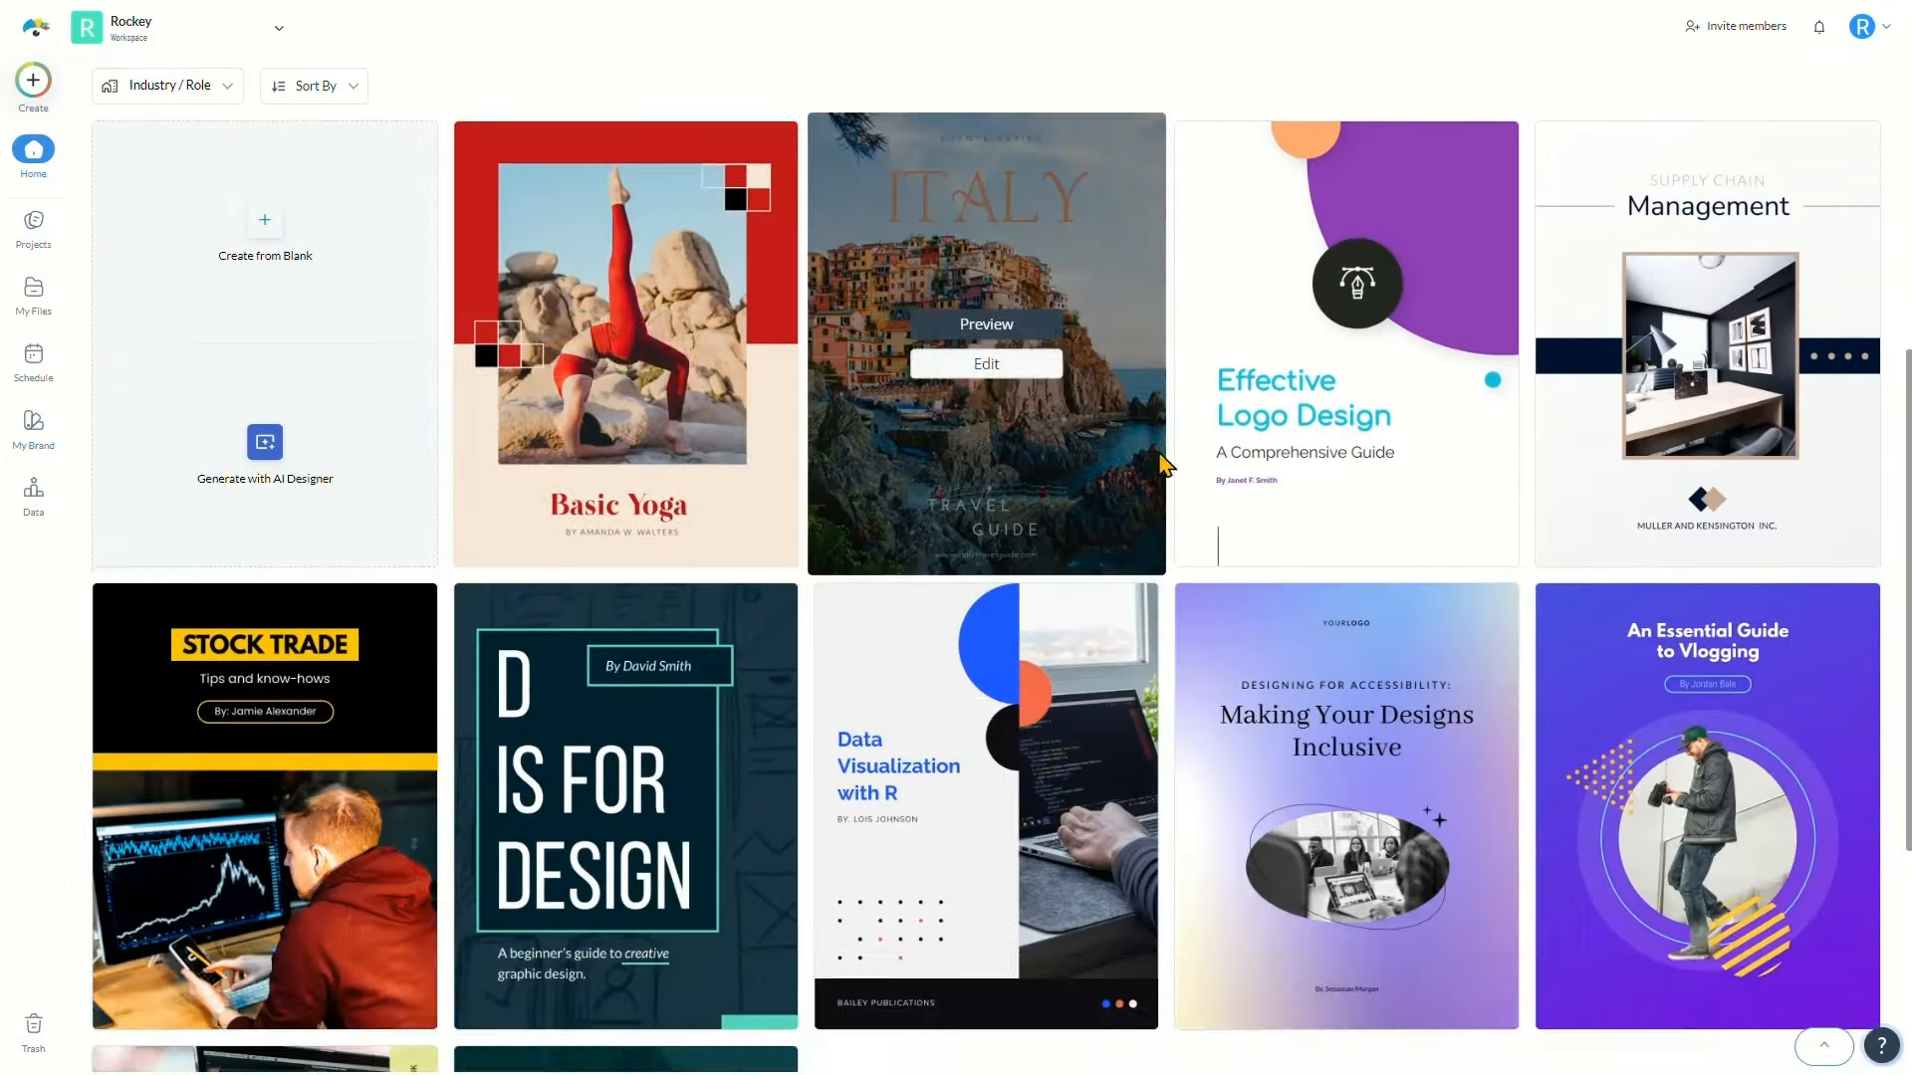
scroll(1163, 468, "down", 12)
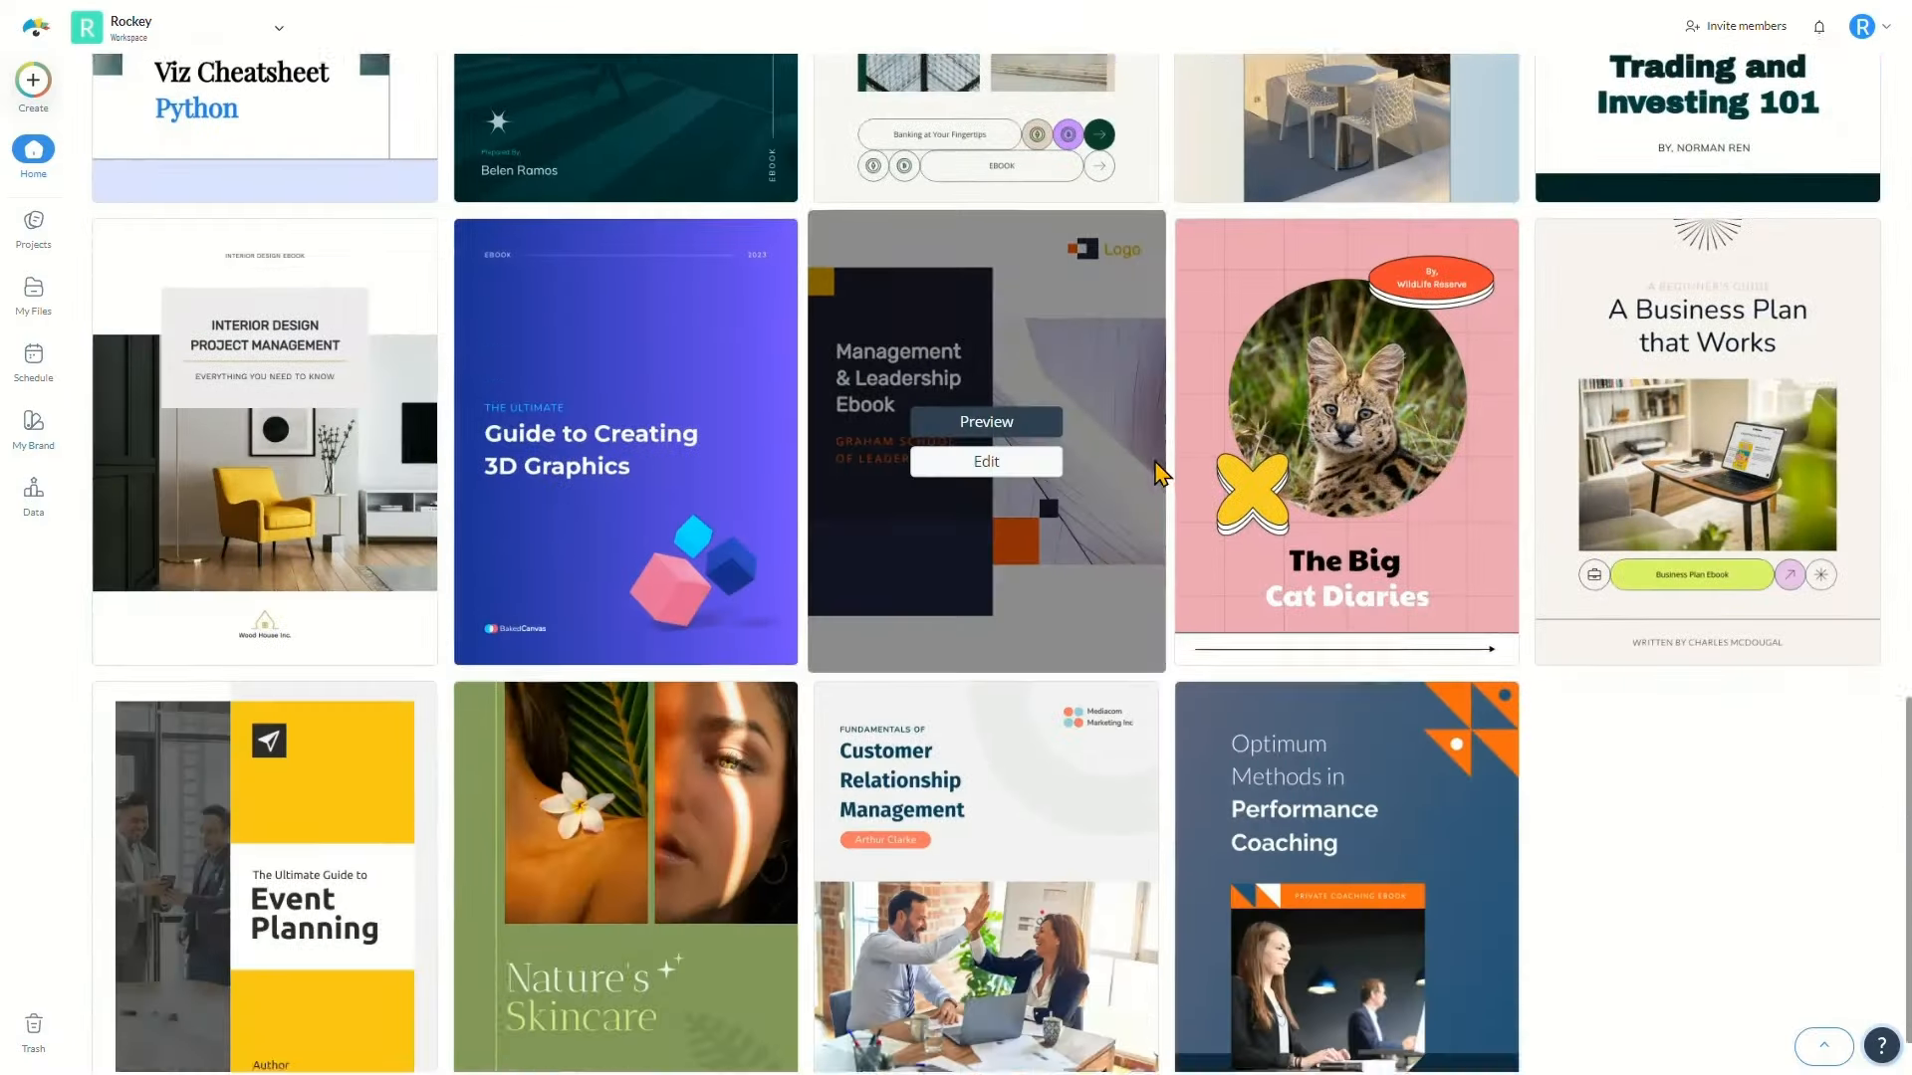
scroll(1155, 474, "down", 10)
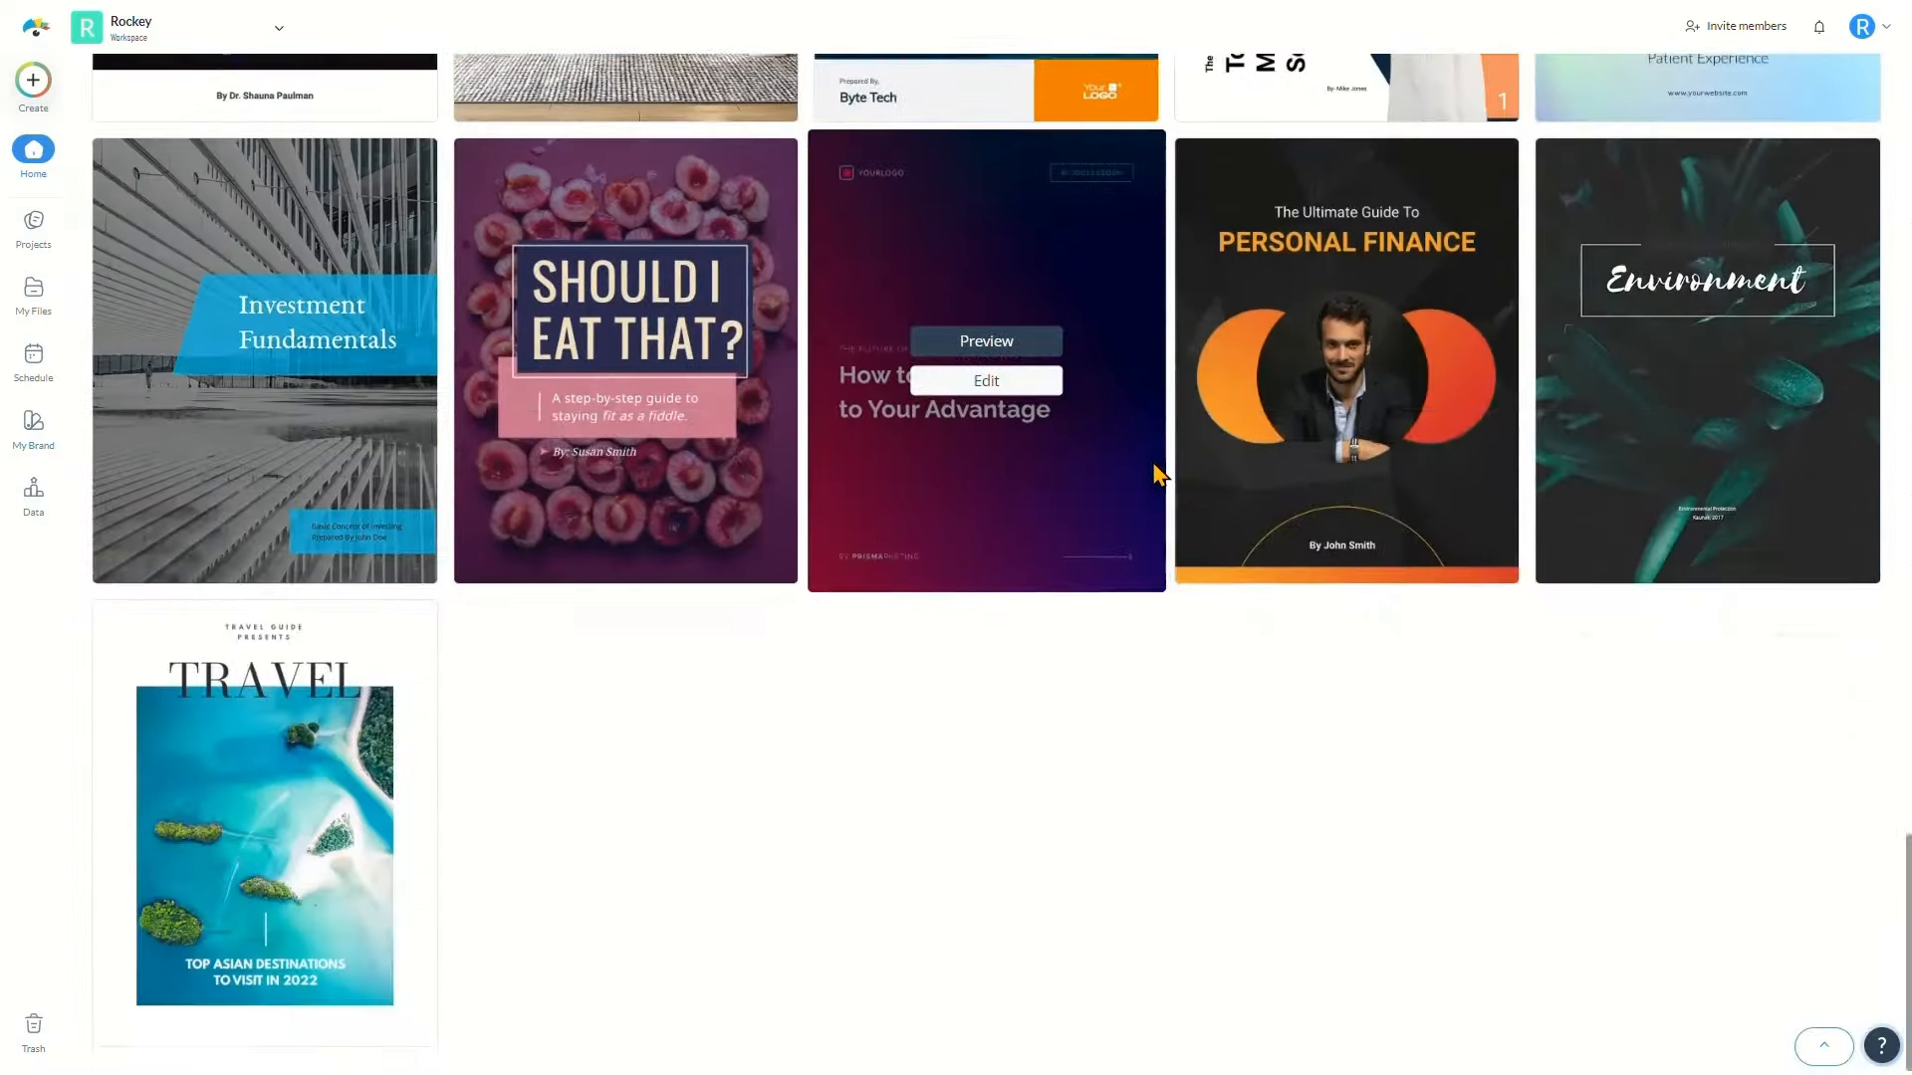
scroll(1153, 483, "down", 7)
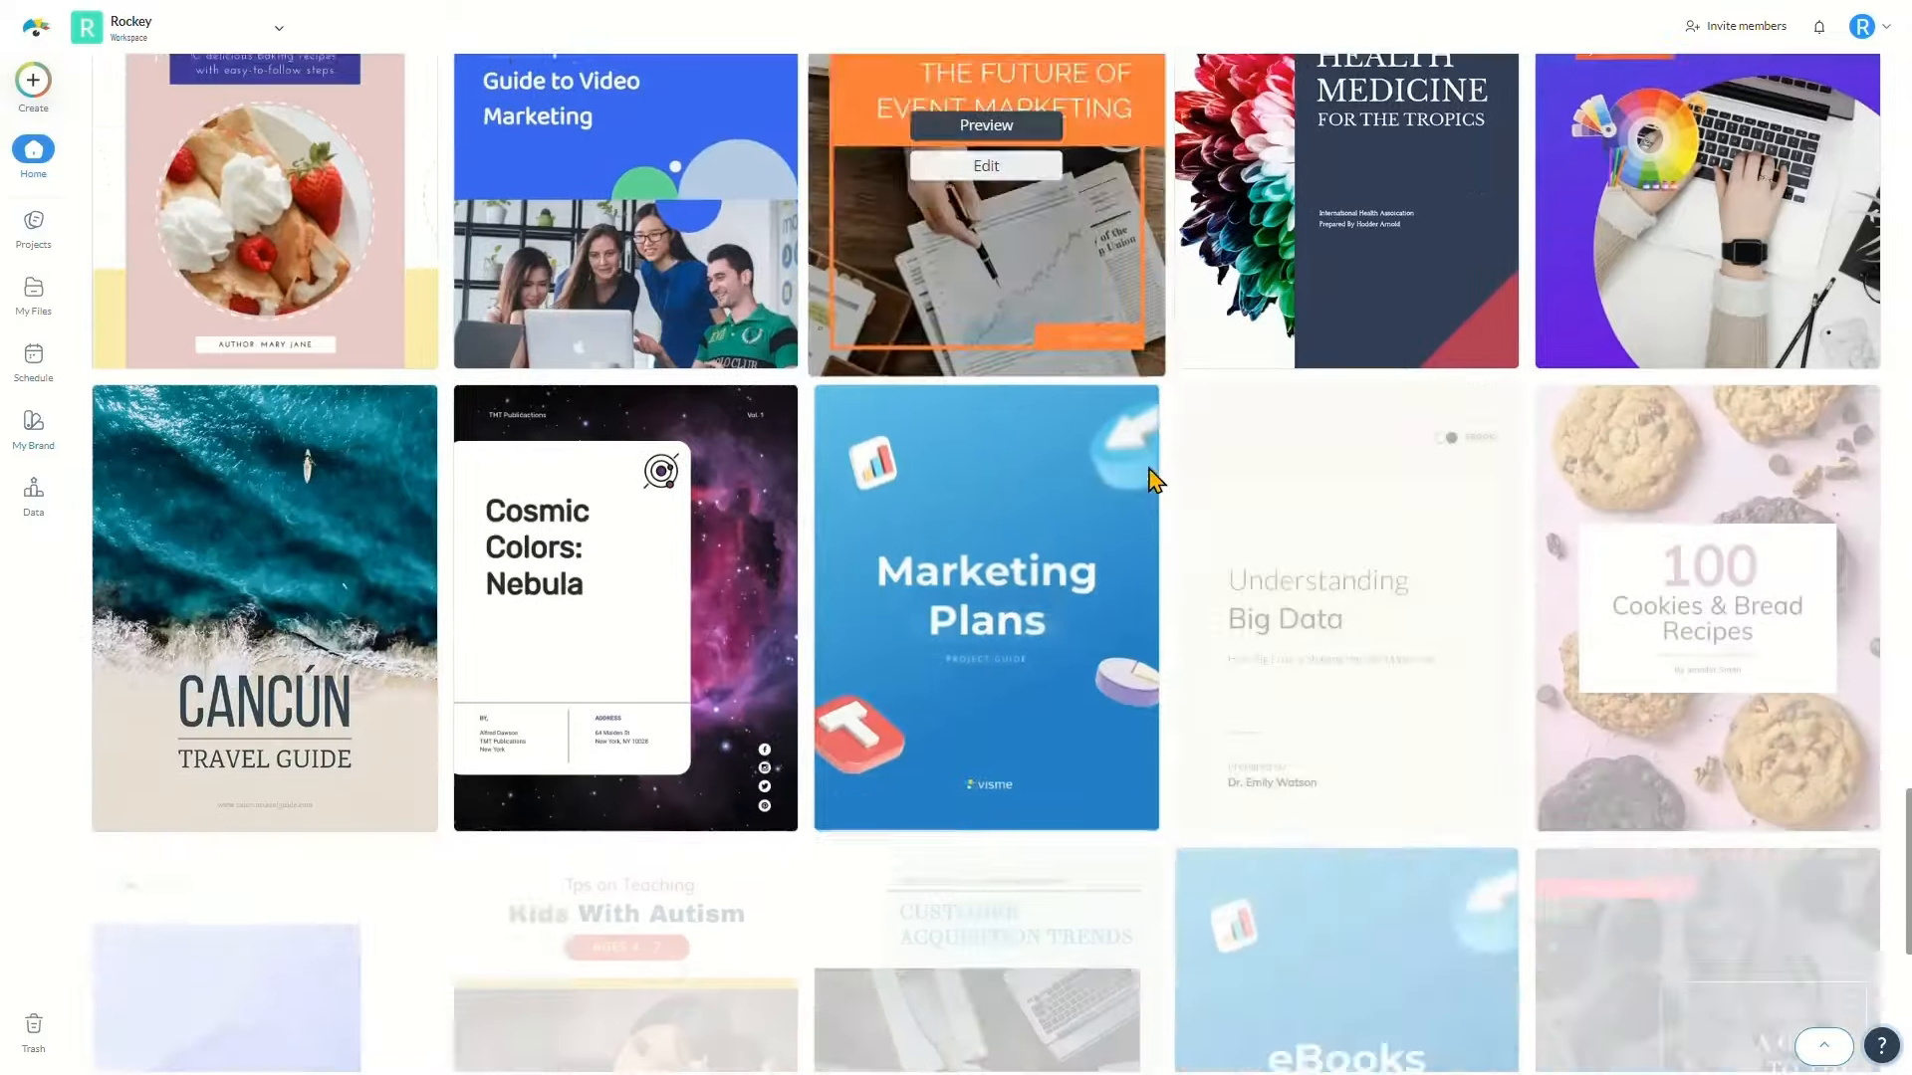
scroll(1152, 480, "up", 4)
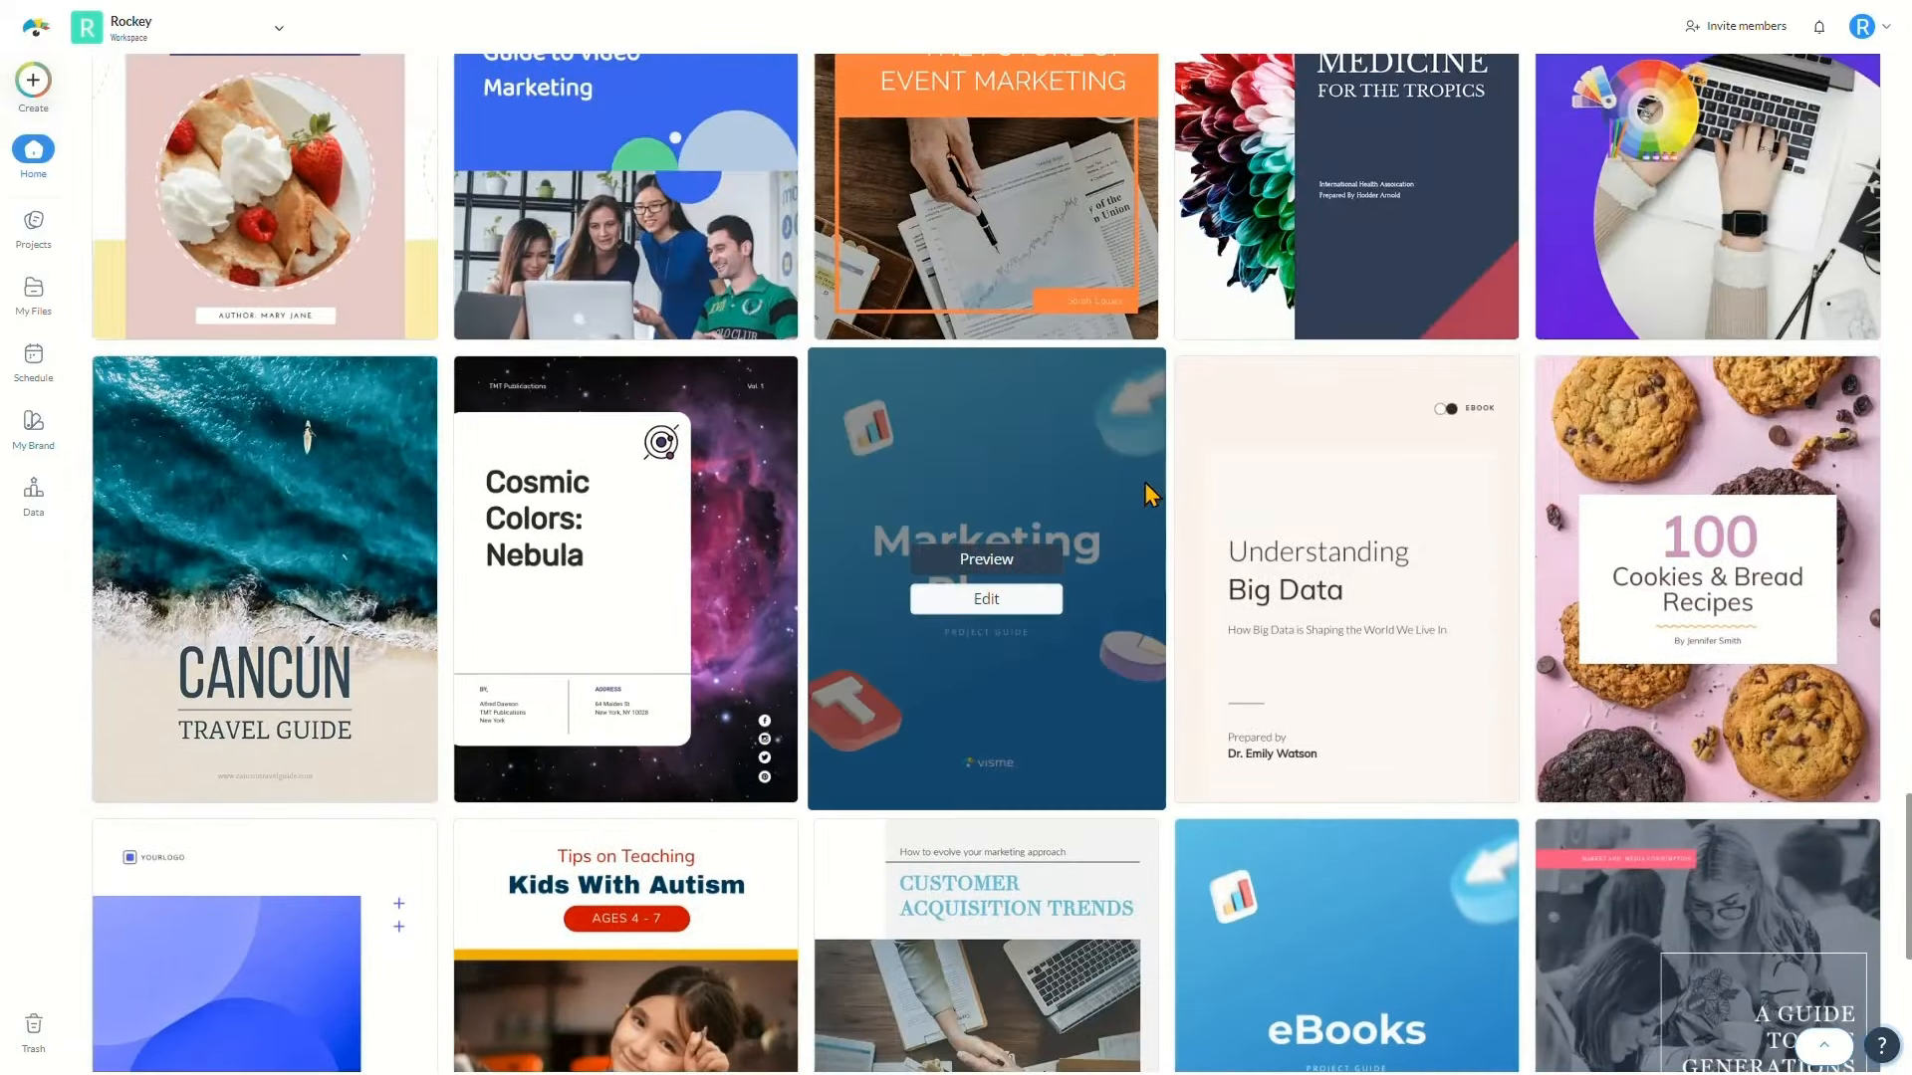
scroll(1105, 474, "up", 4)
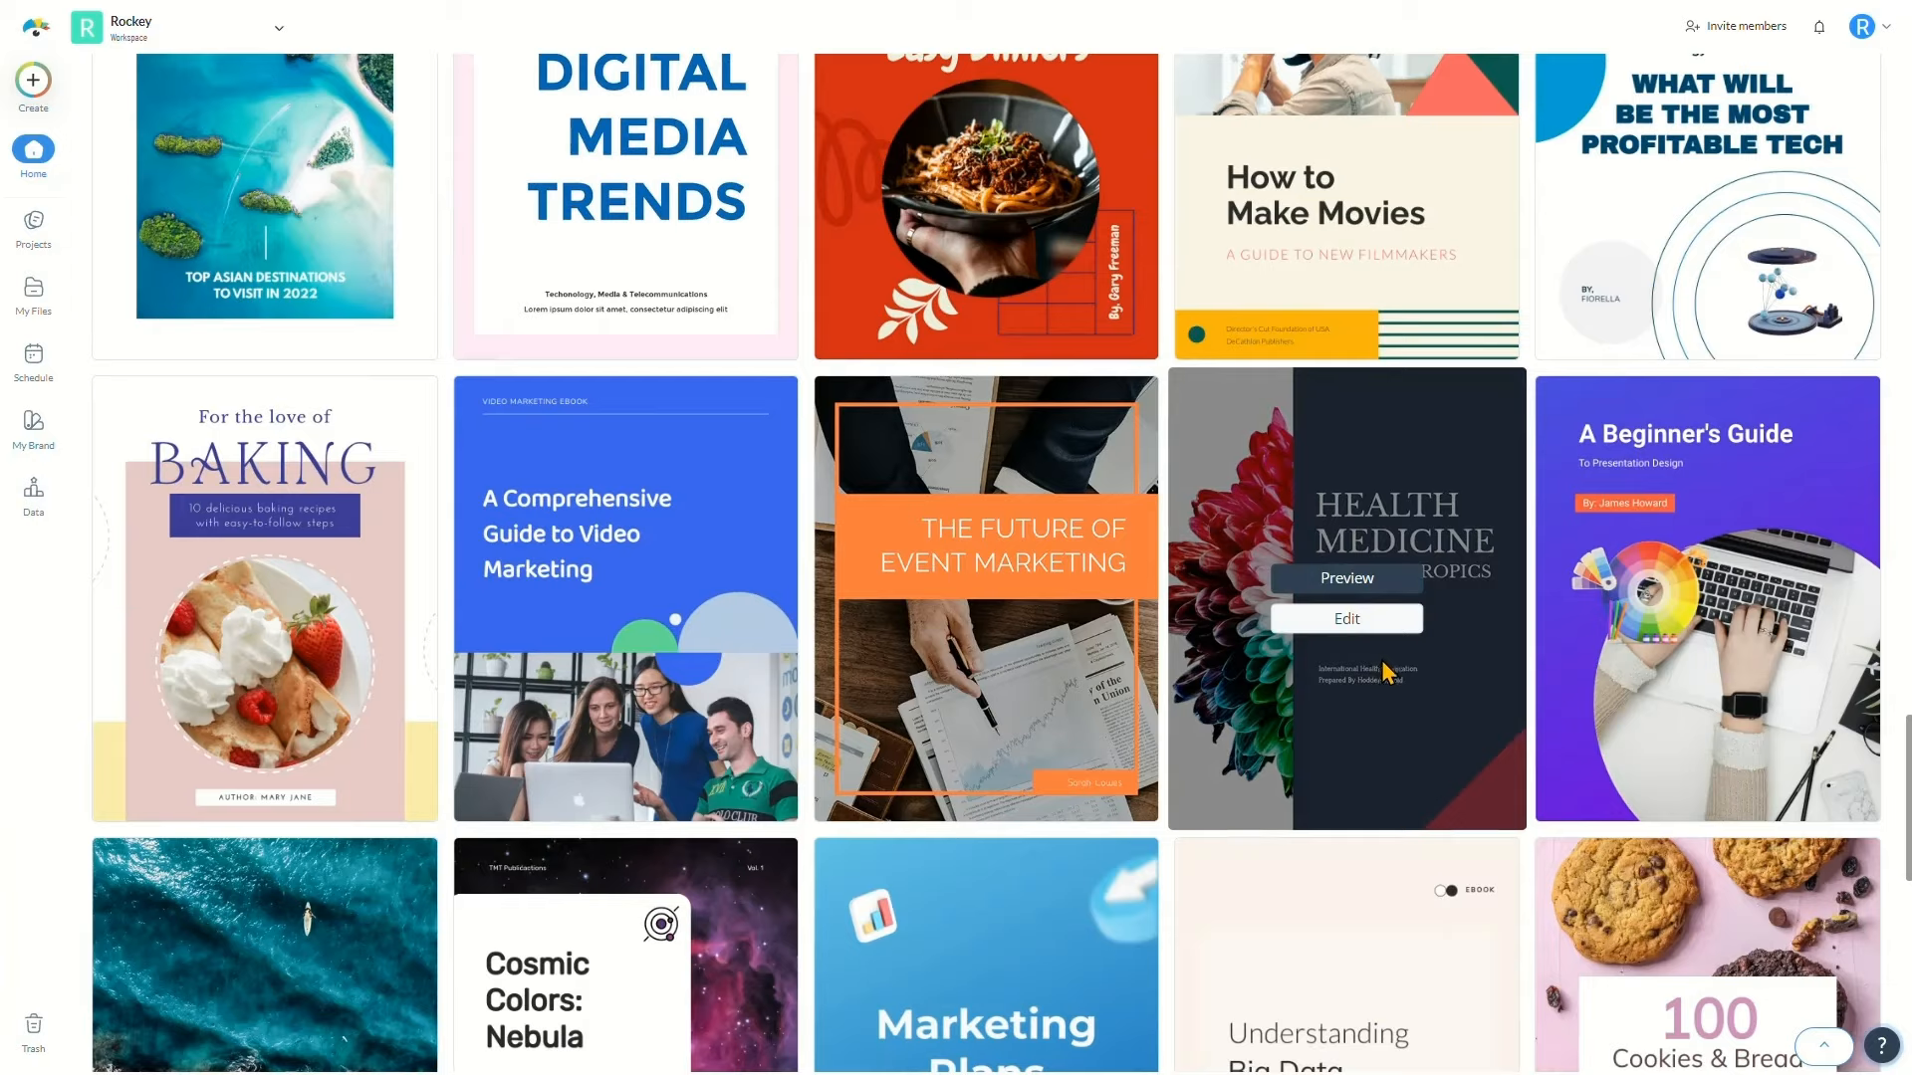
Preview the pages of the "Health Medicine for the Tropics Ebook" template and start a project from it
left_click(1346, 579)
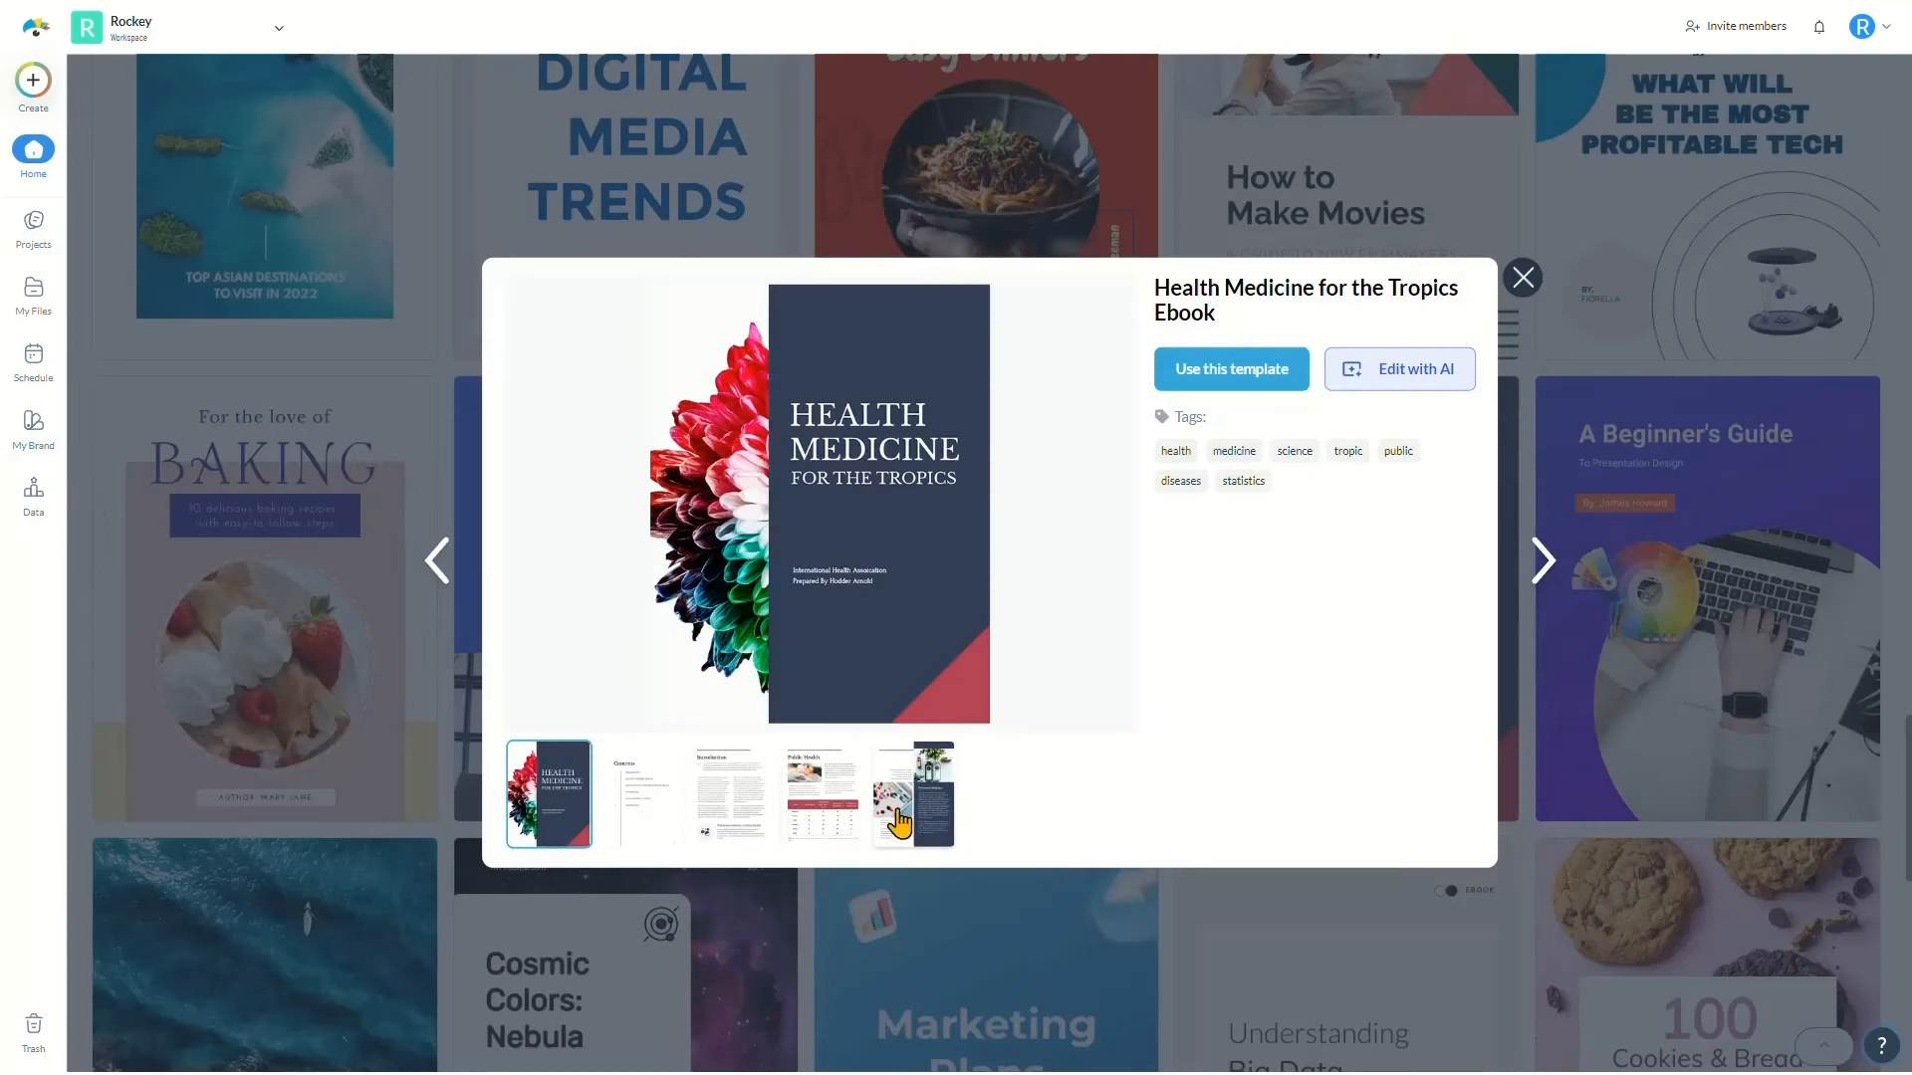
left_click(815, 810)
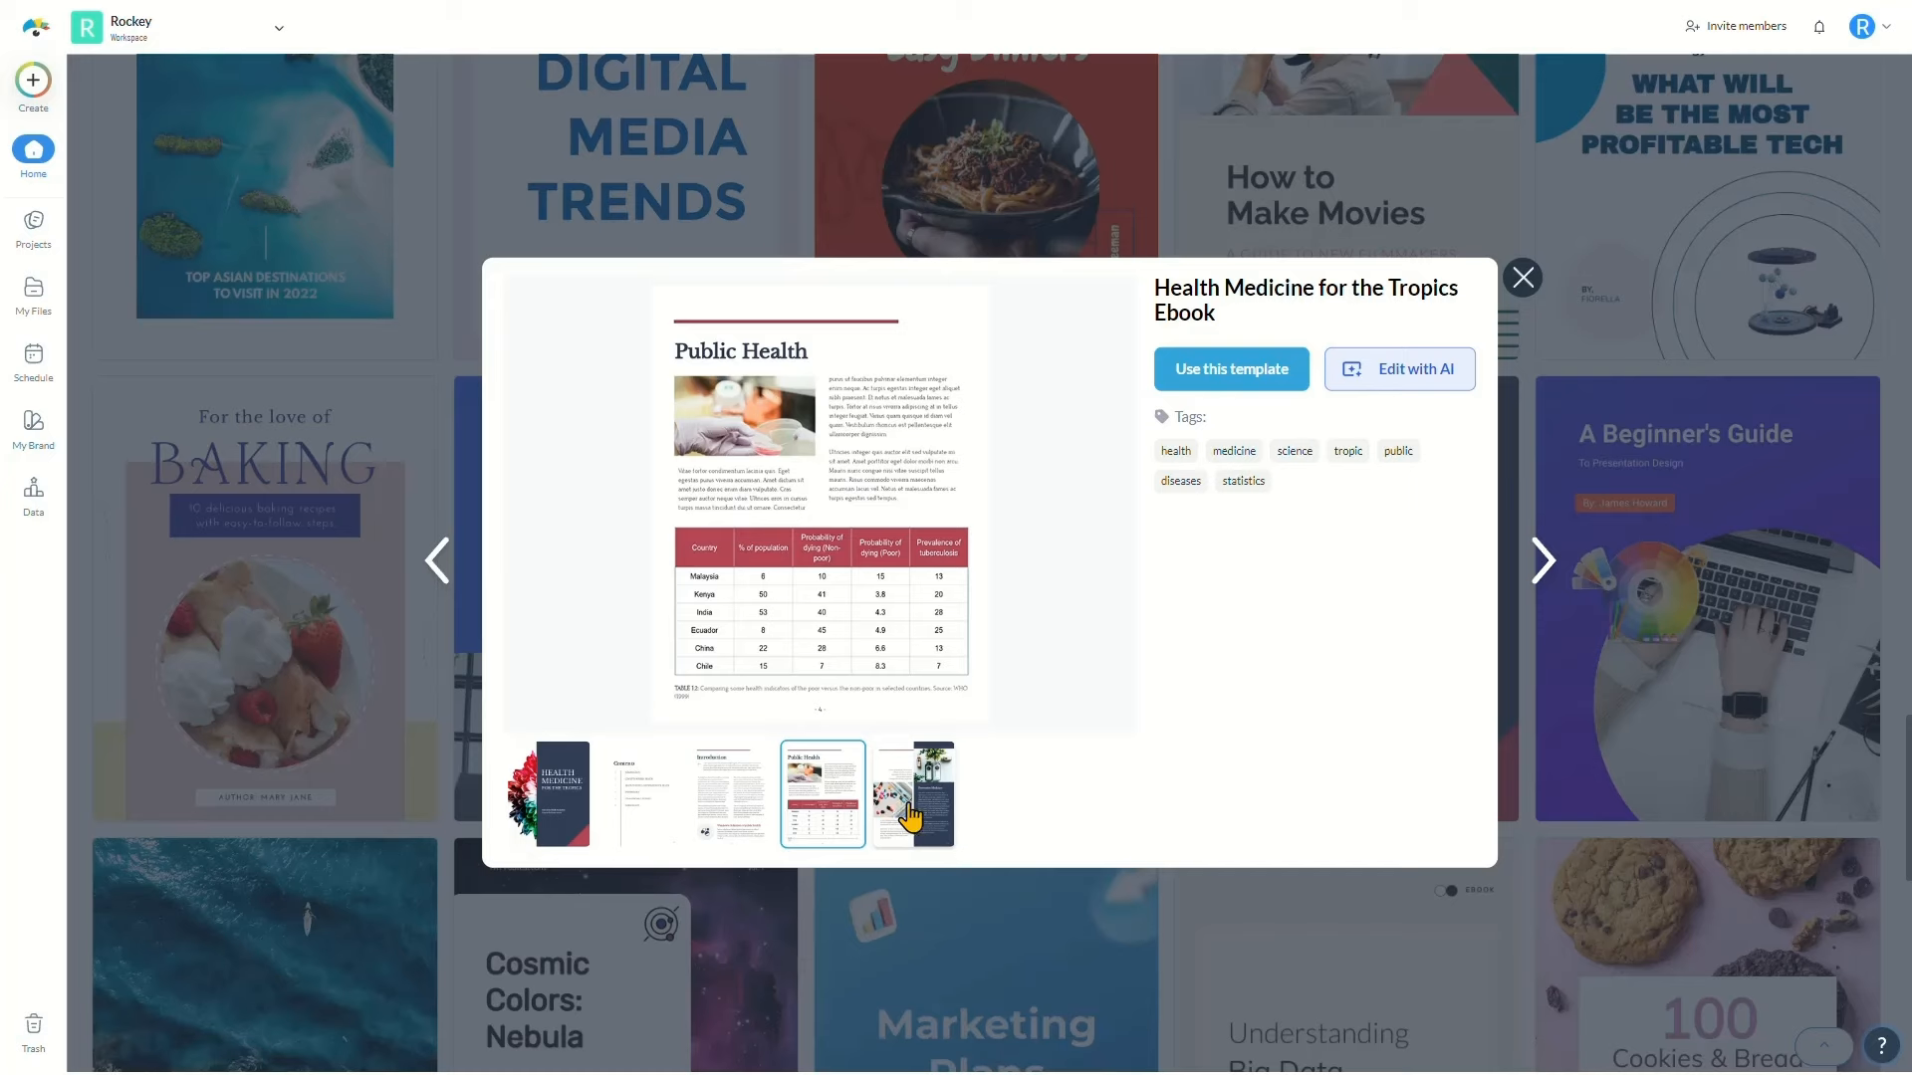
left_click(904, 808)
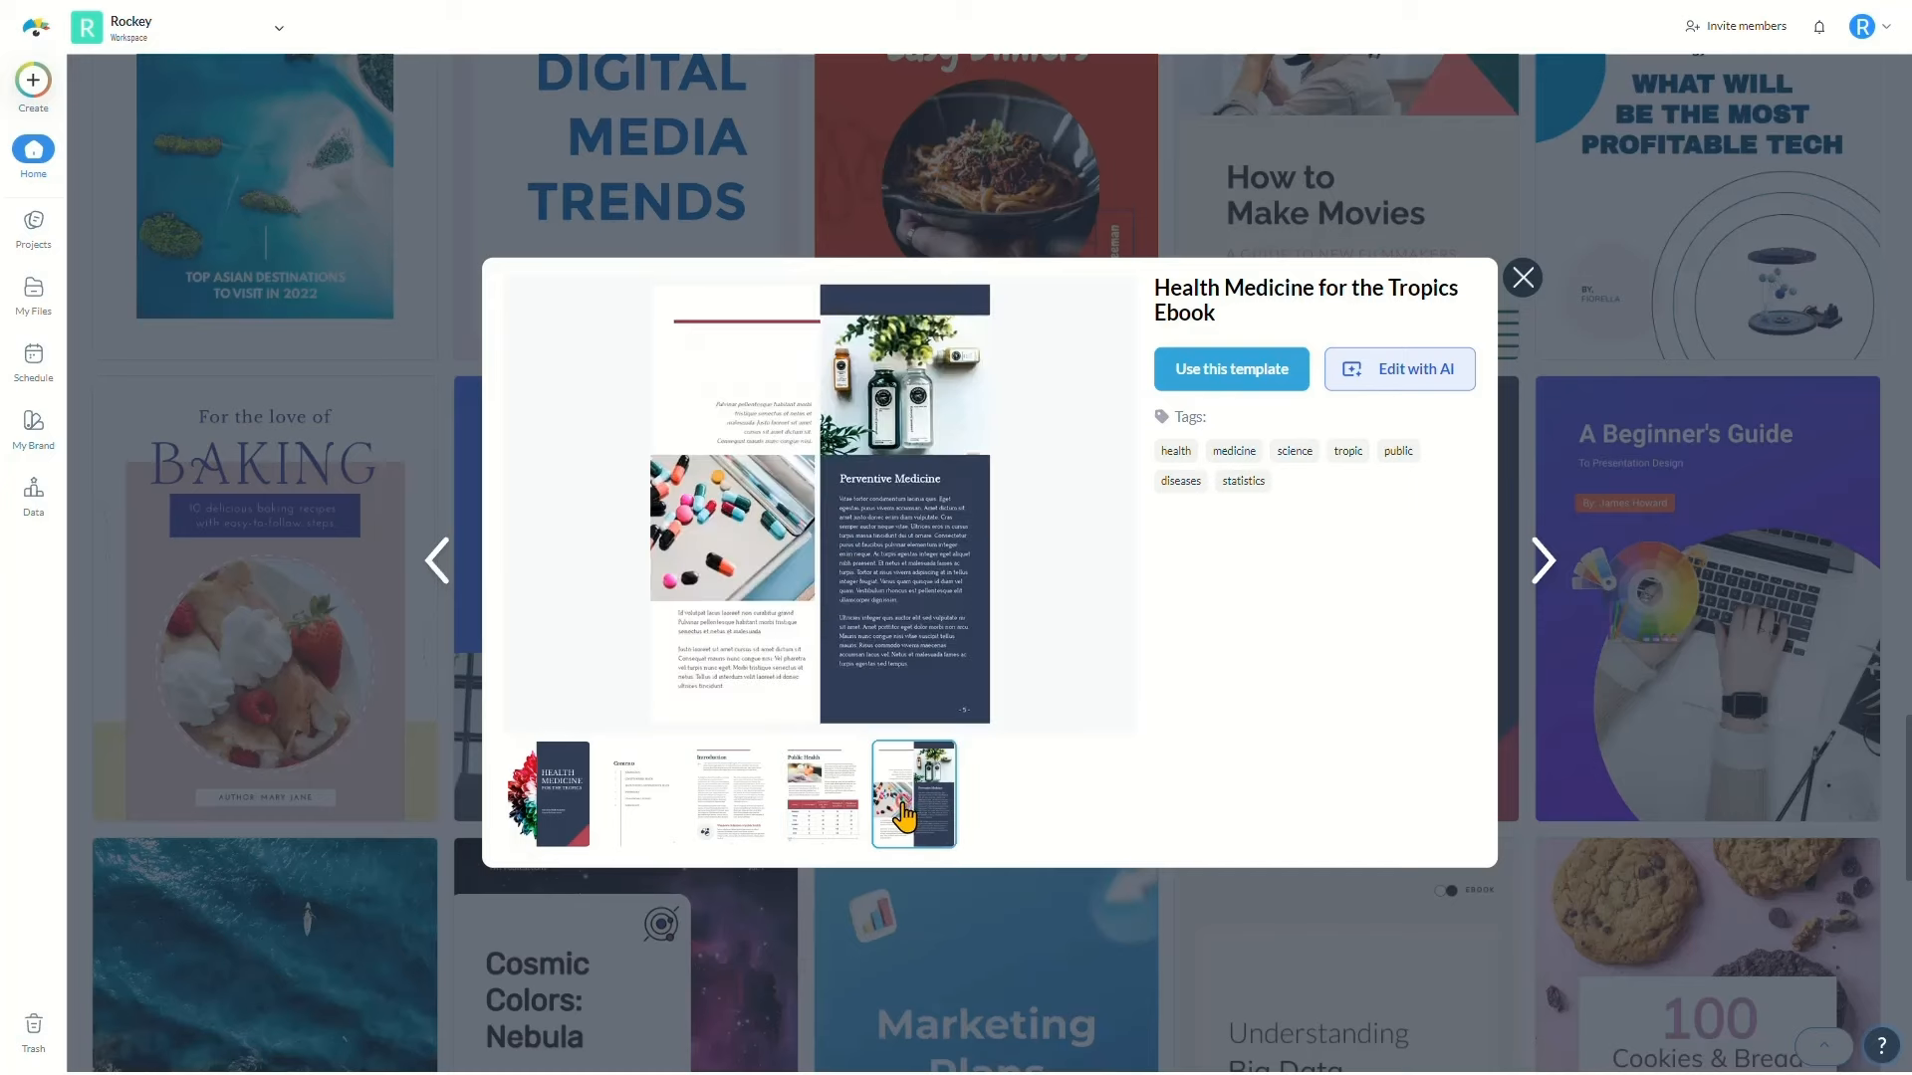
left_click(733, 789)
left_click(650, 801)
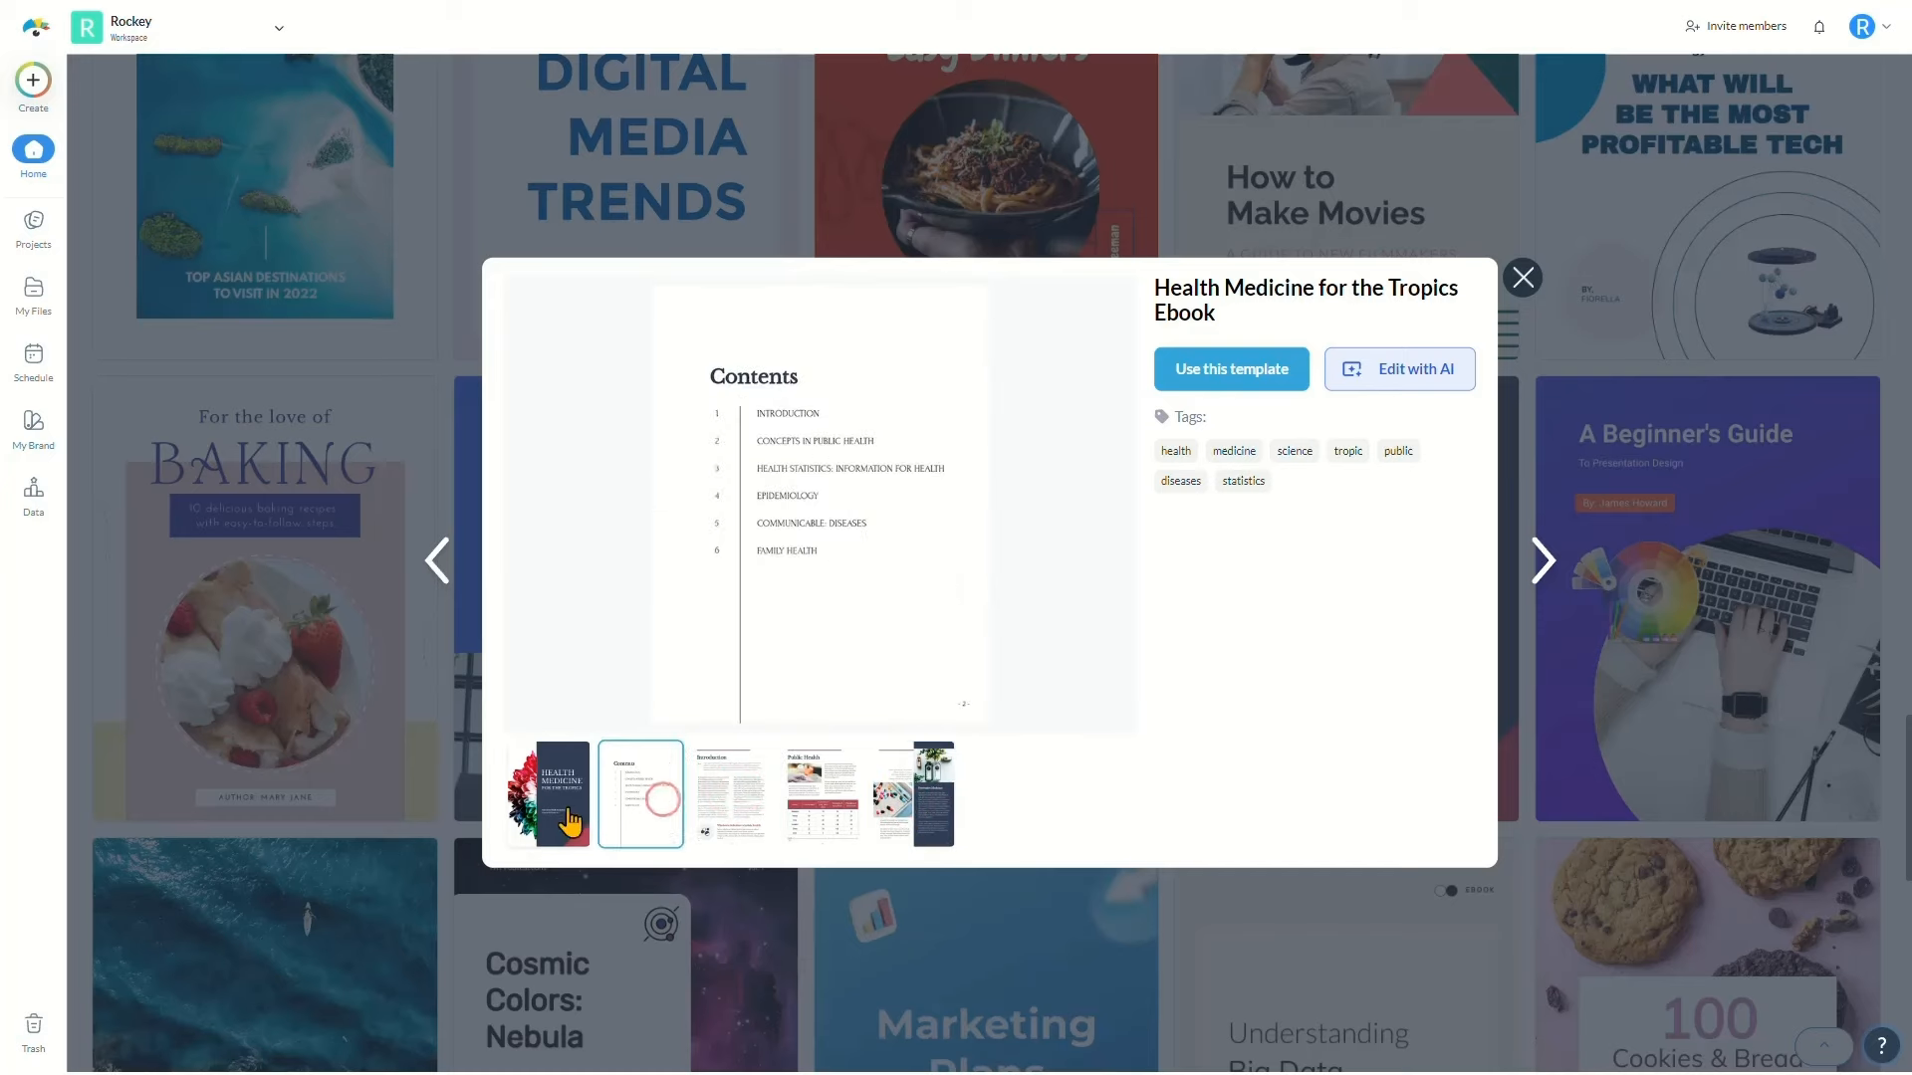
left_click(550, 812)
left_click(1226, 390)
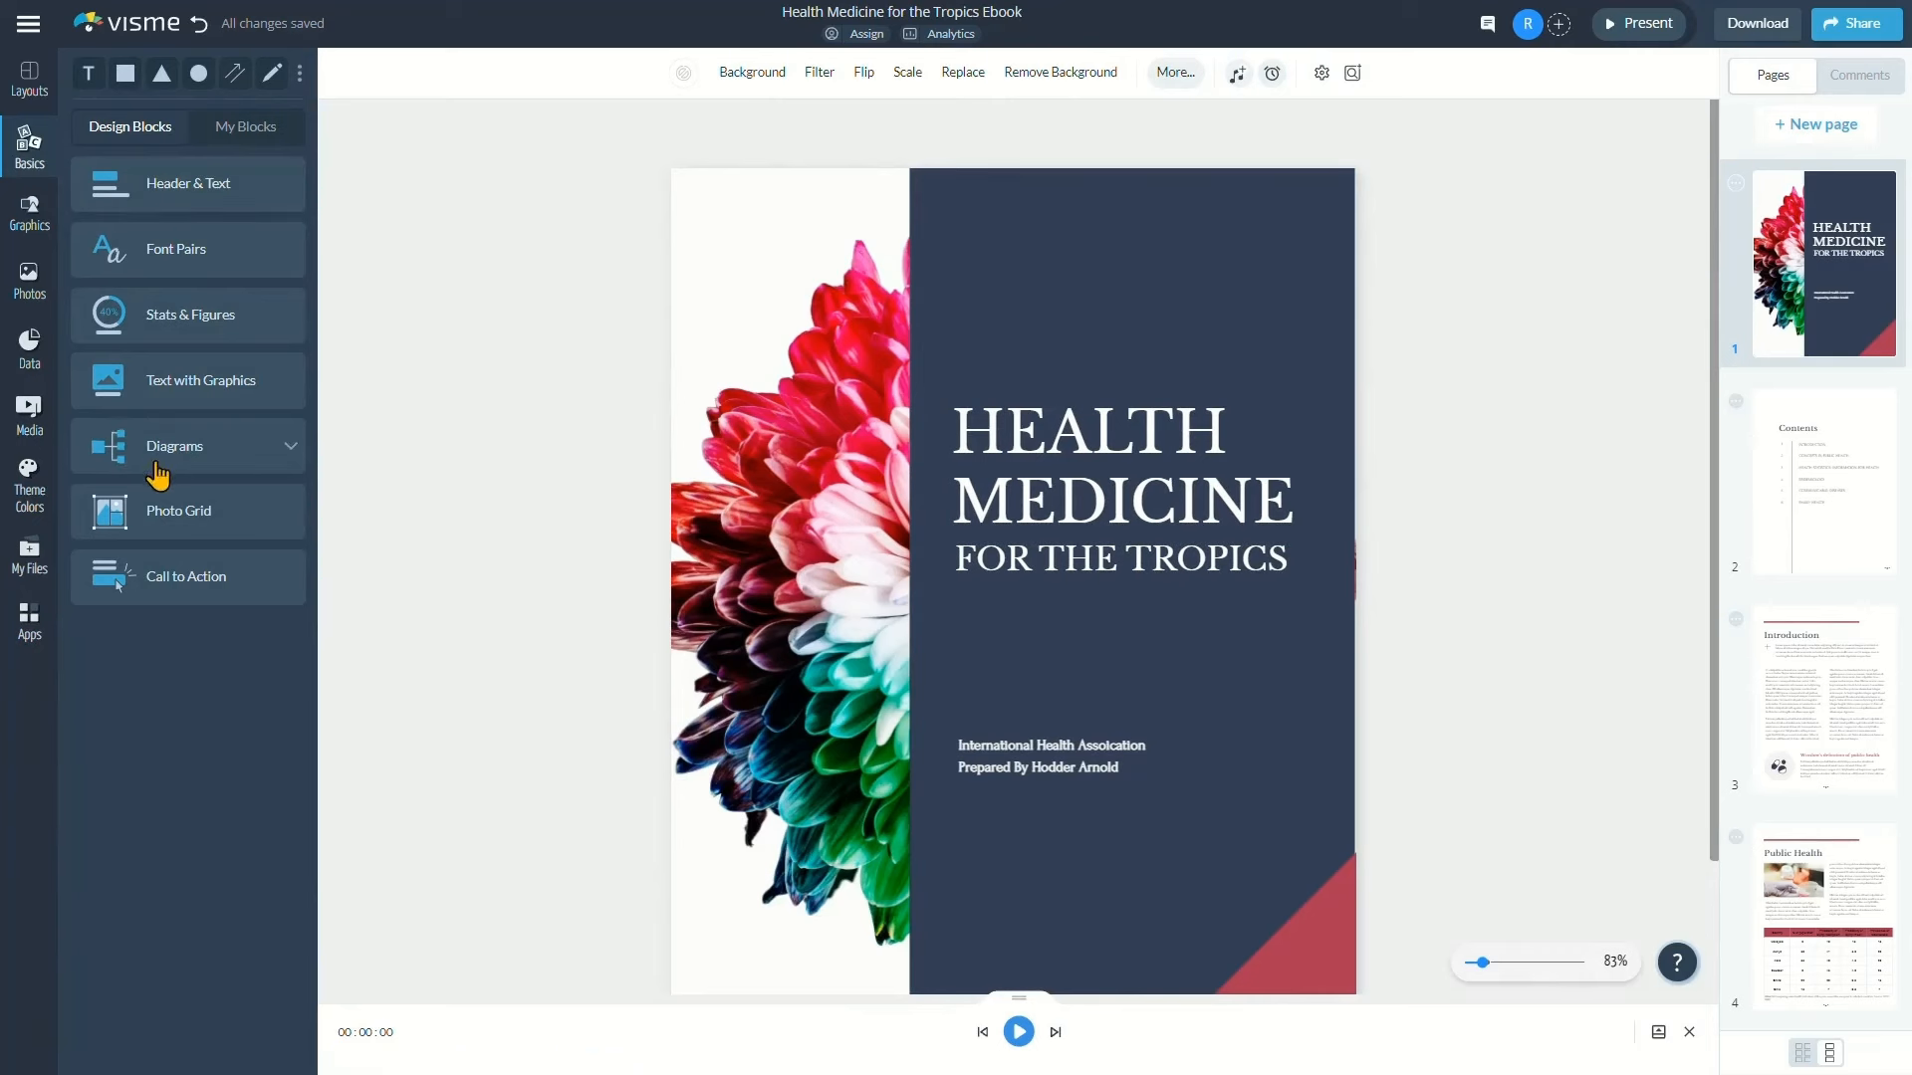
Open the cover title text for editing with the word MEDICINE selected, and go to the Contents page
left_click(1155, 482)
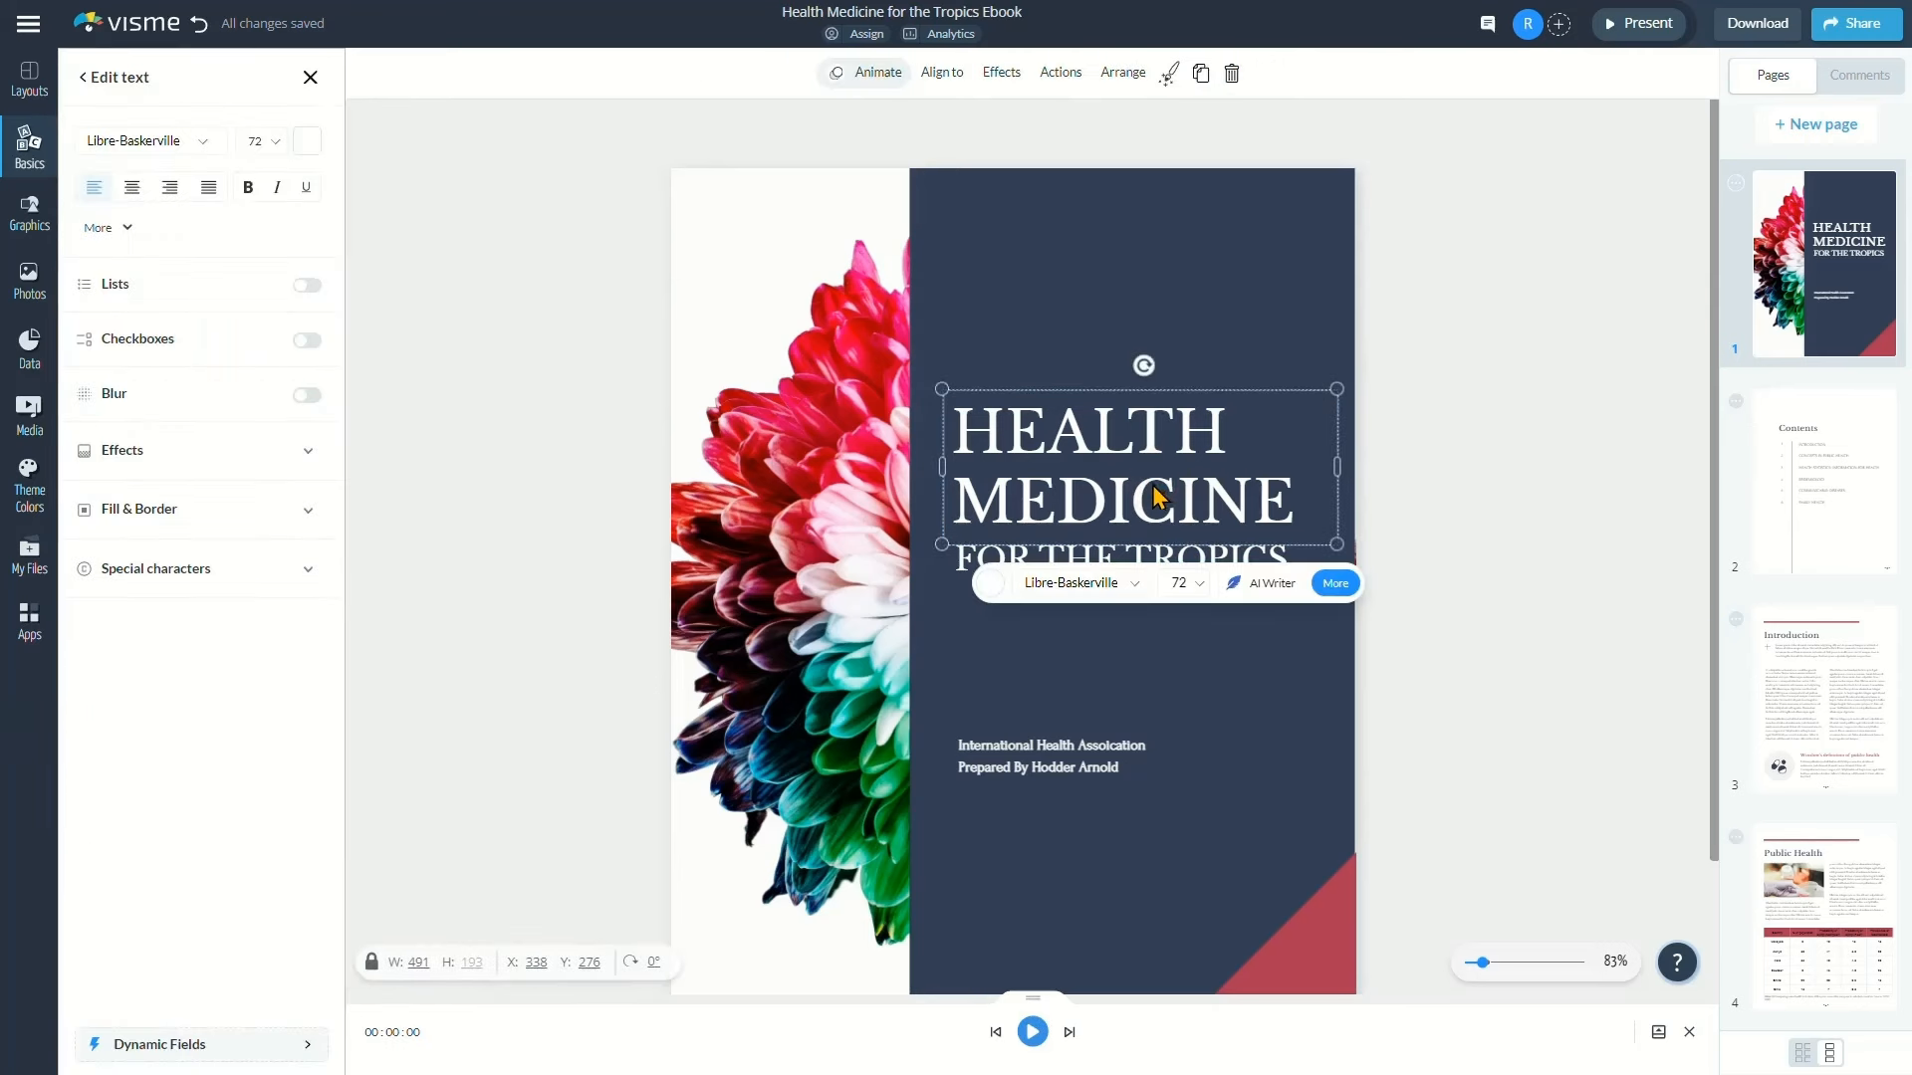
double_click(1155, 495)
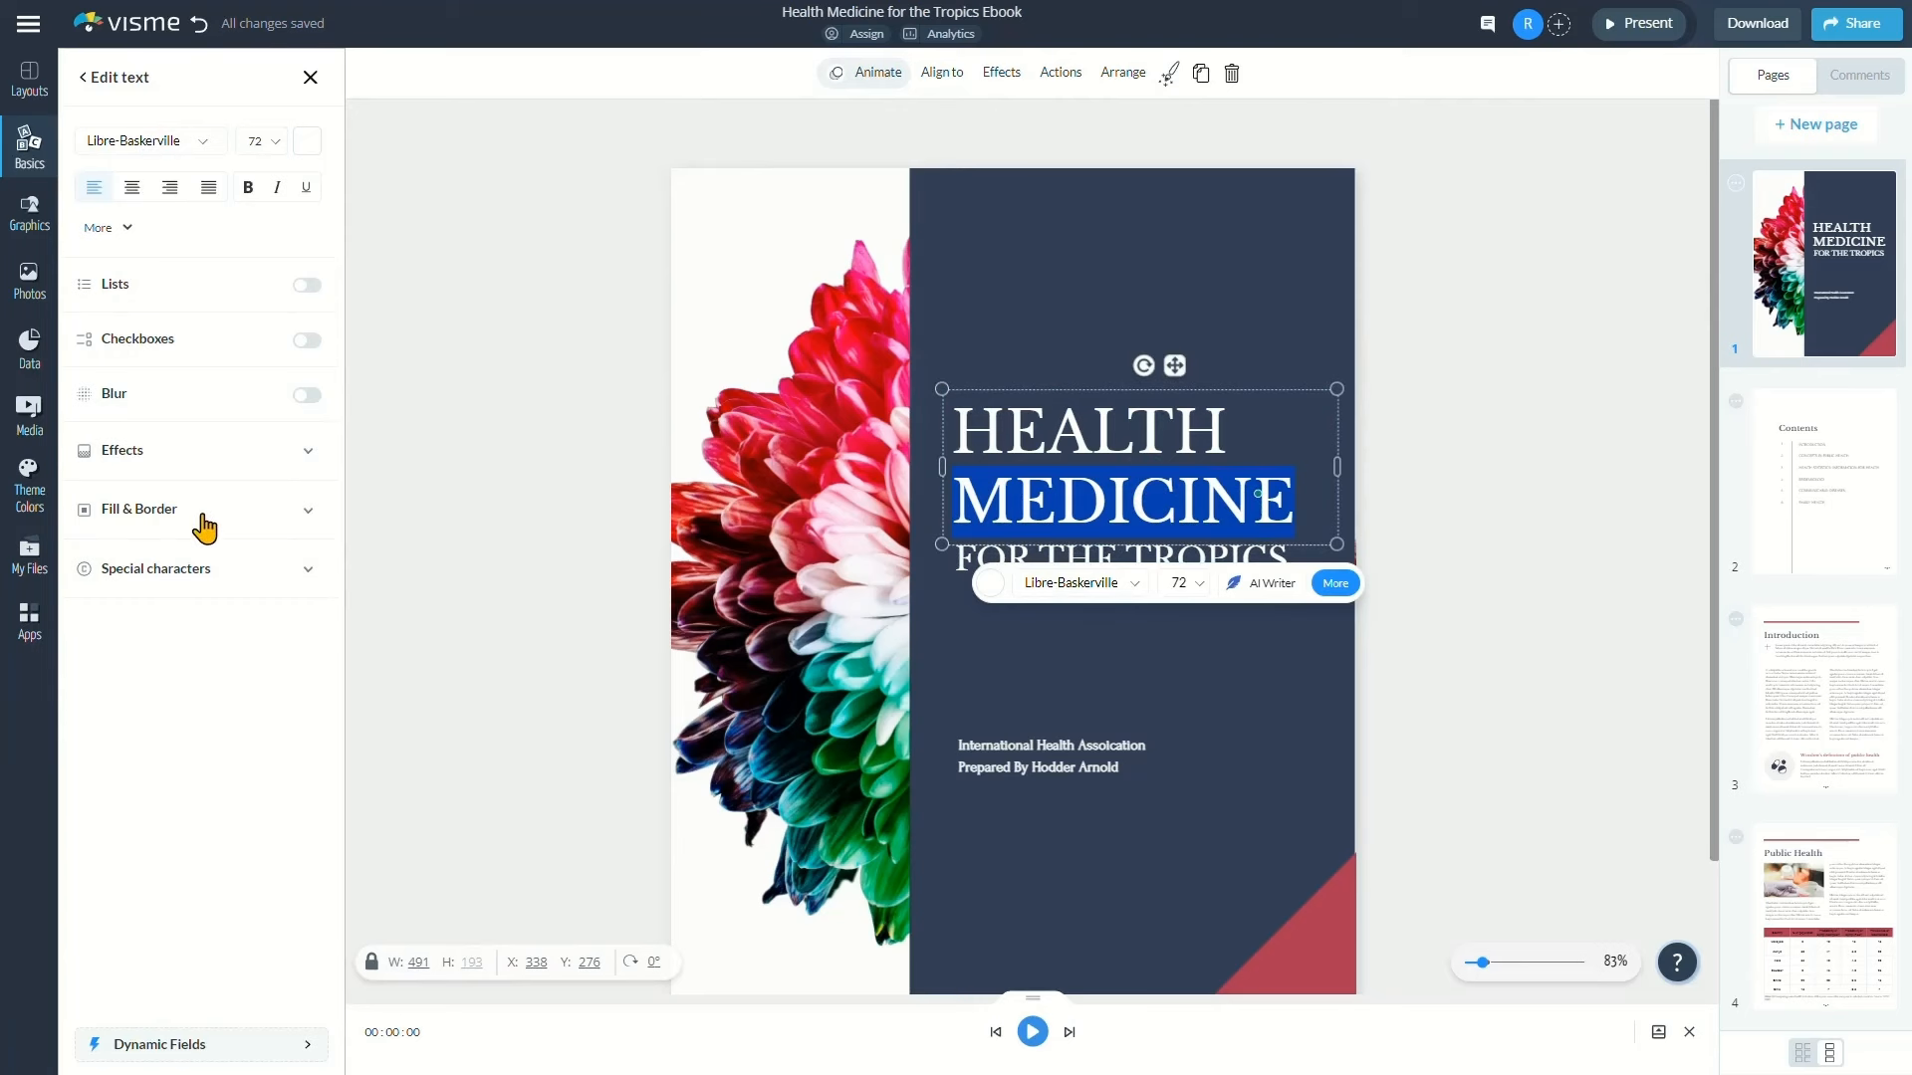
left_click(1814, 448)
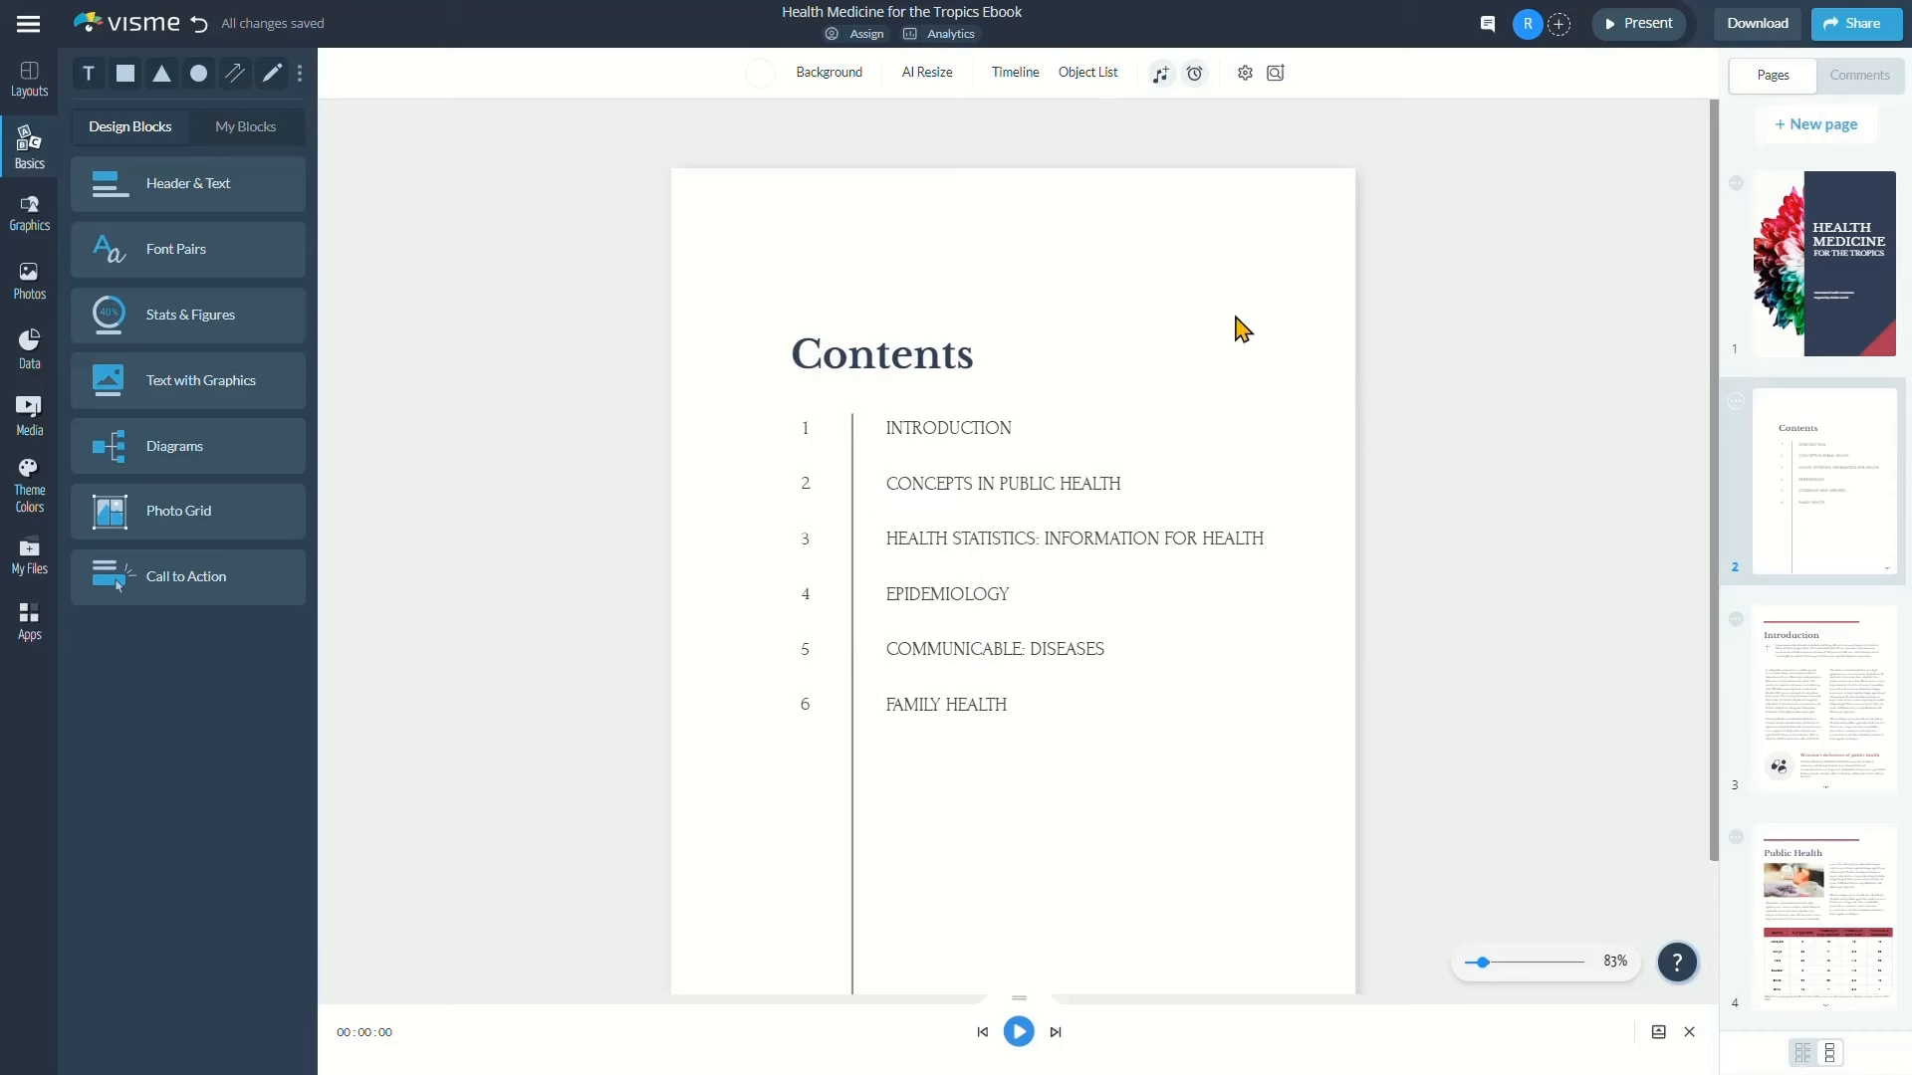
mouse_move(1763, 461)
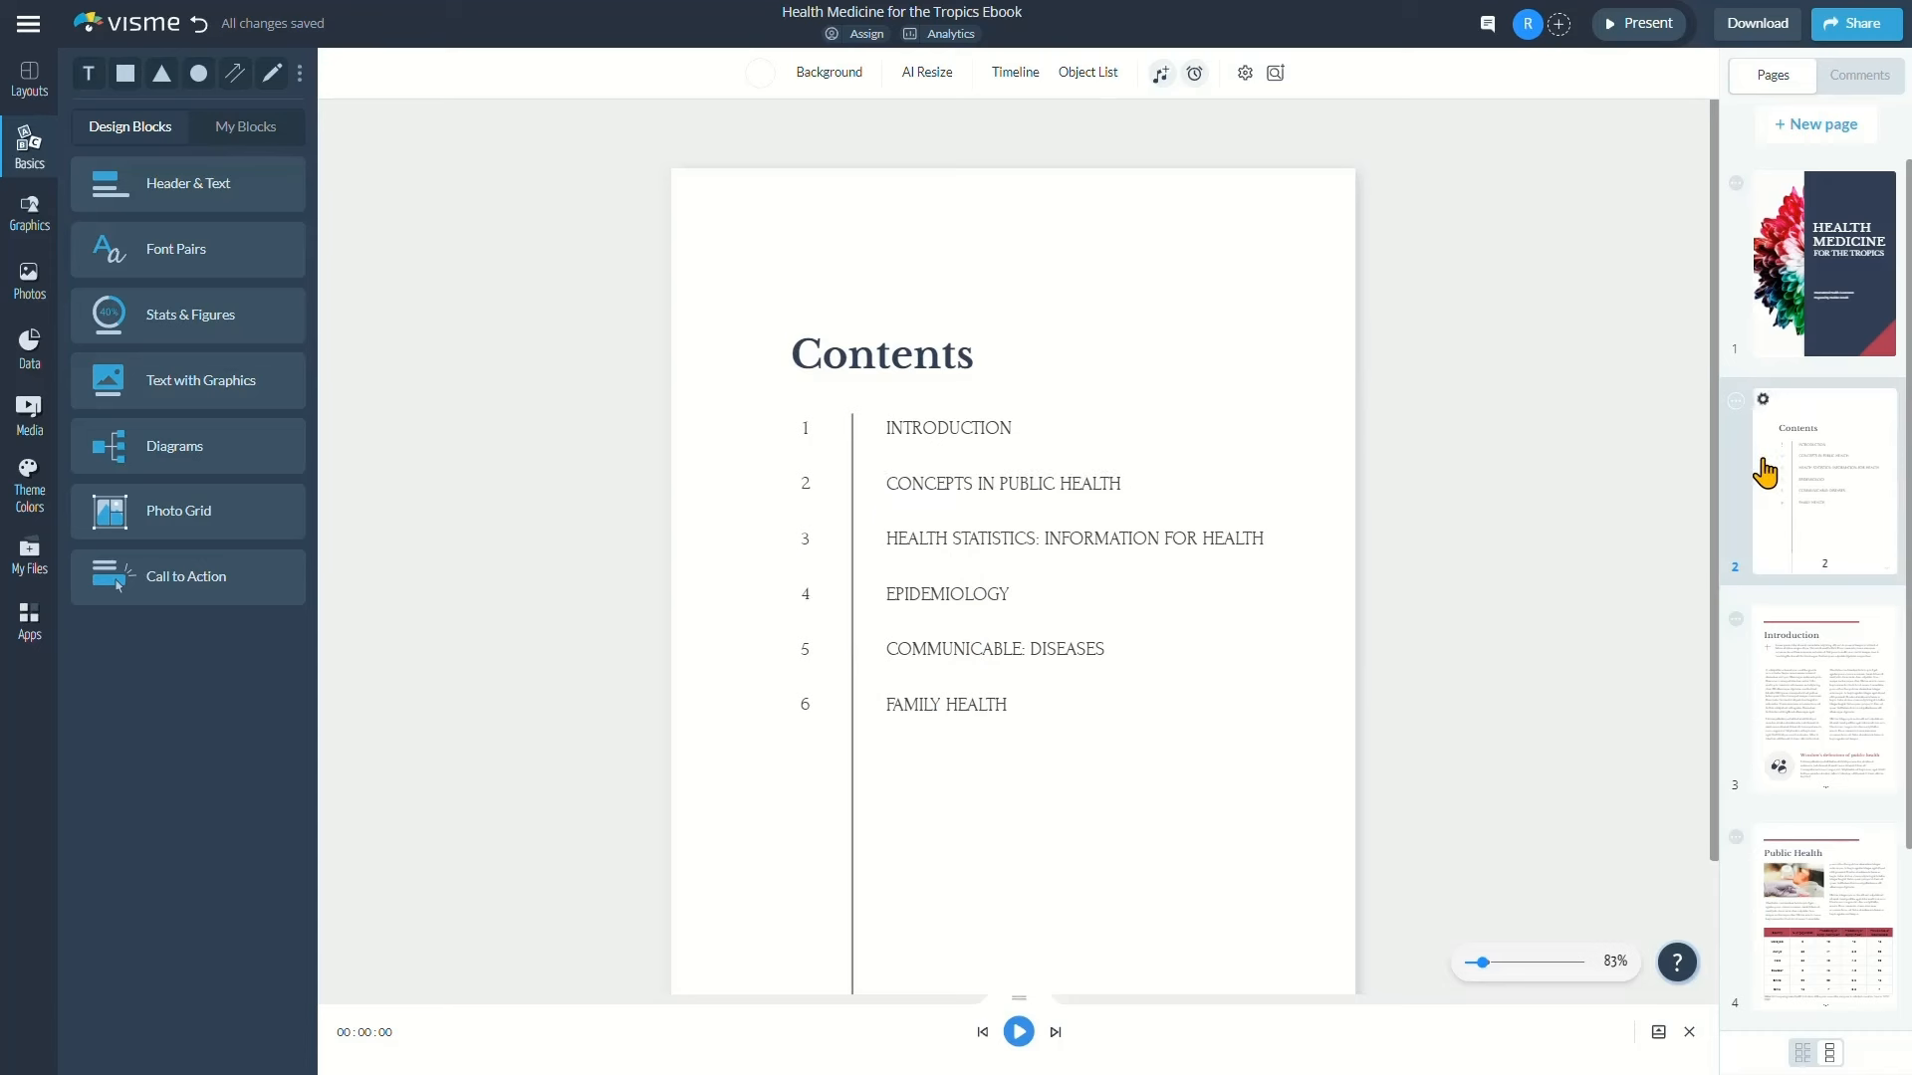
Duplicate the Contents page
left_click(1763, 402)
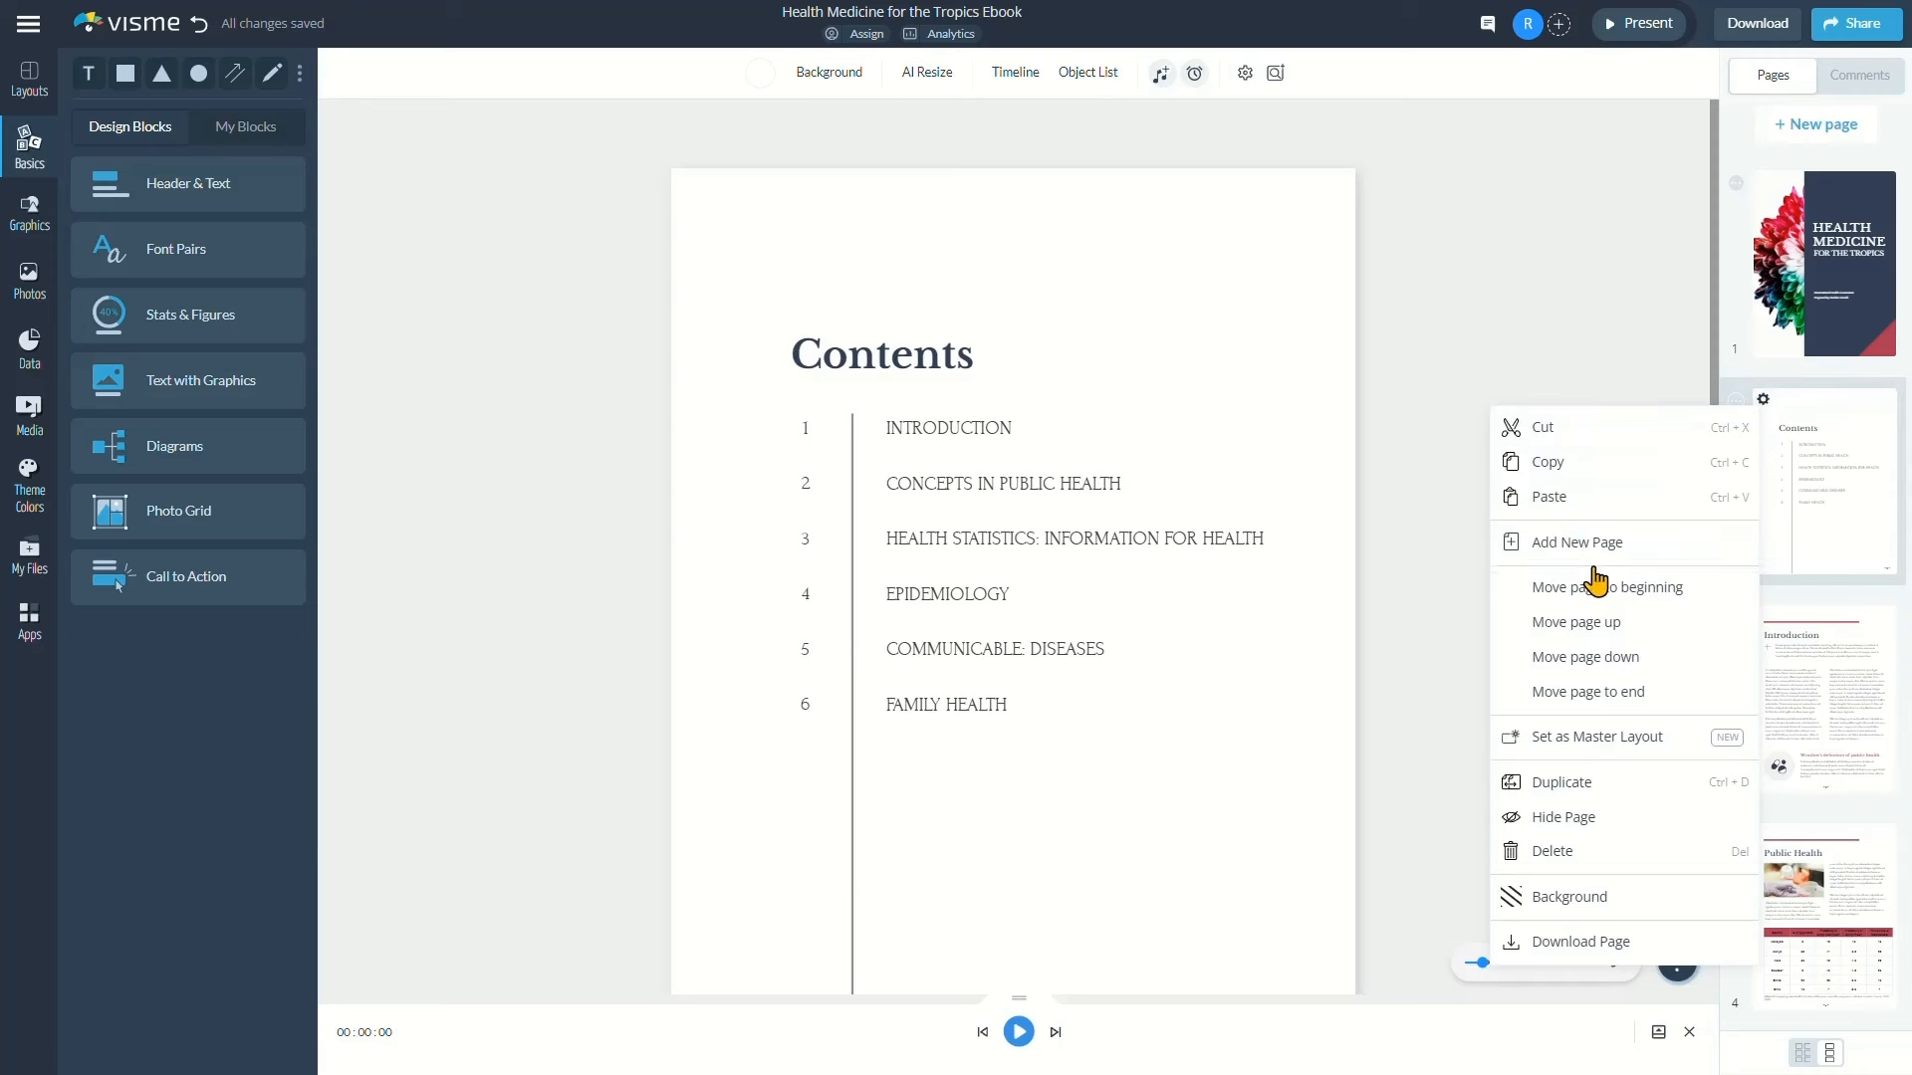
left_click(1565, 784)
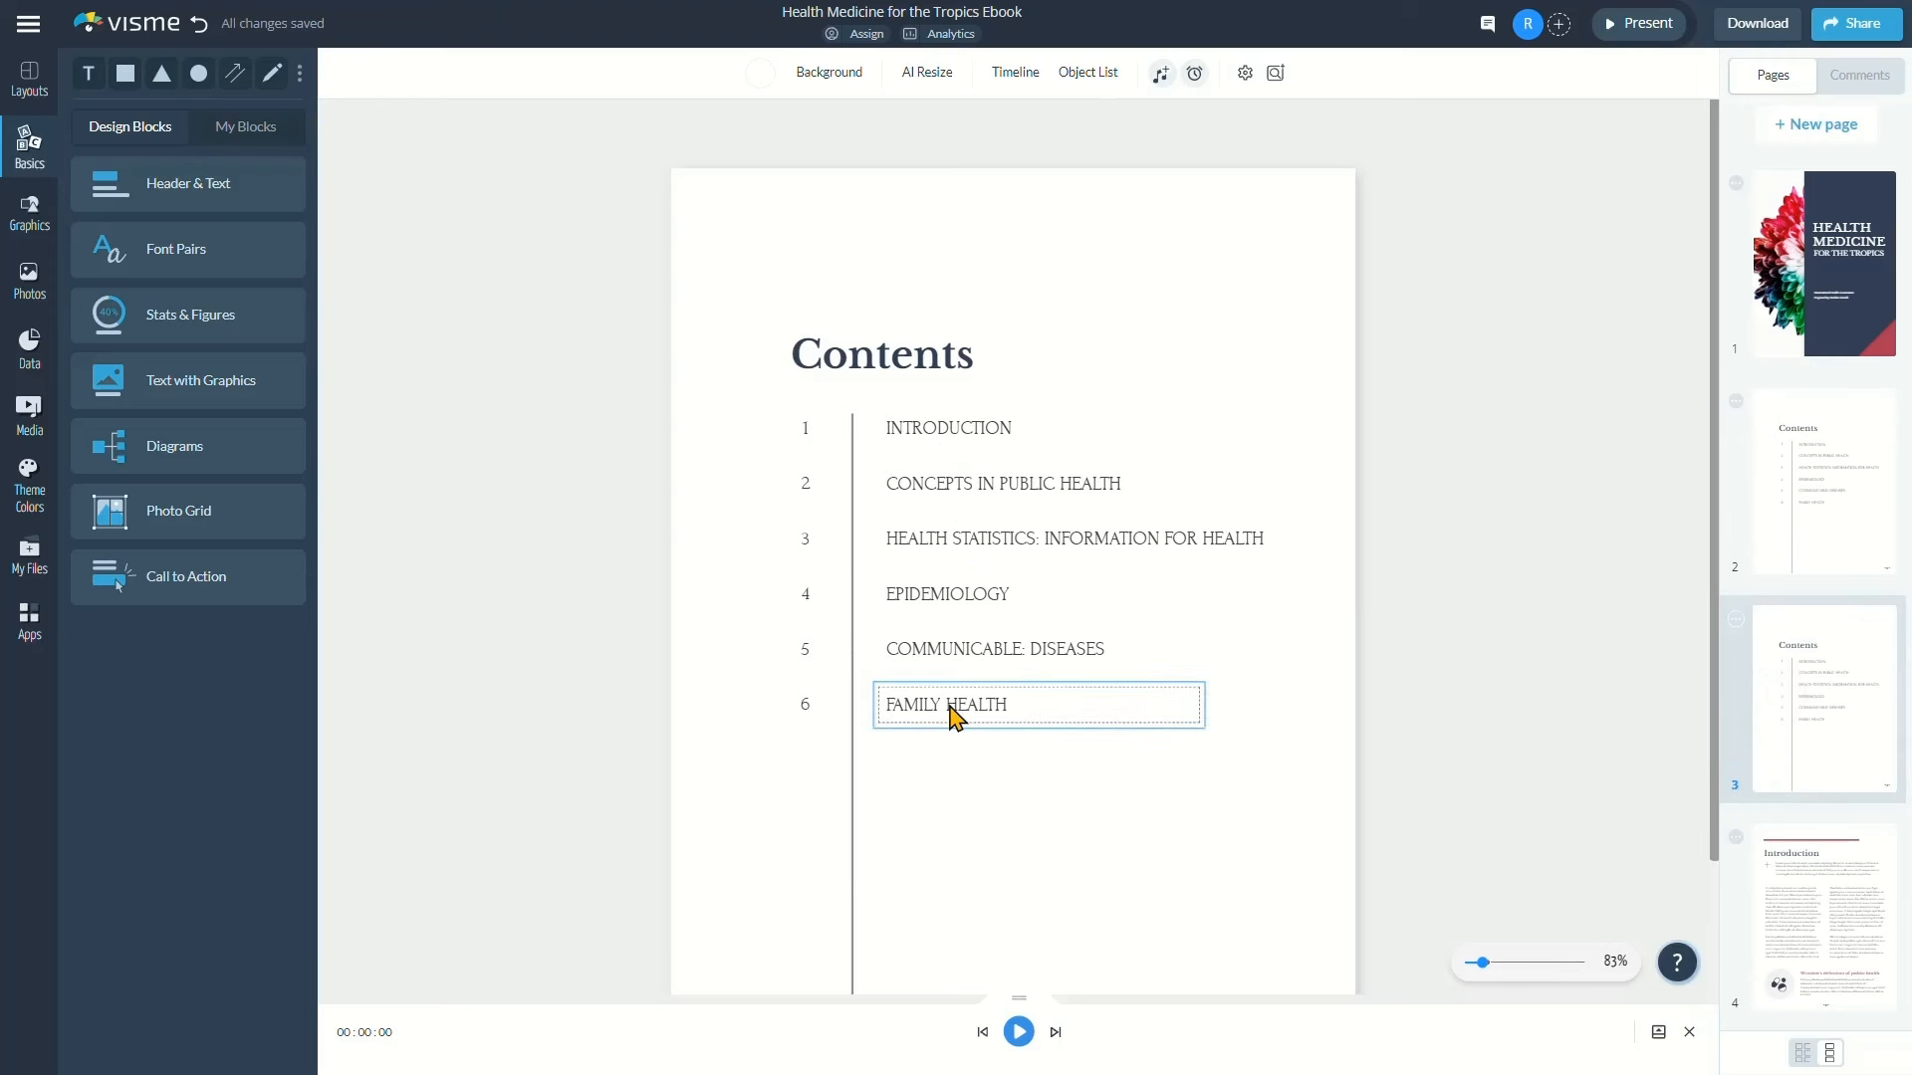
Go to the Introduction page, open its opening paragraph for editing with all its text selected, and view the rest of the page
scroll(1853, 627, "down", 3)
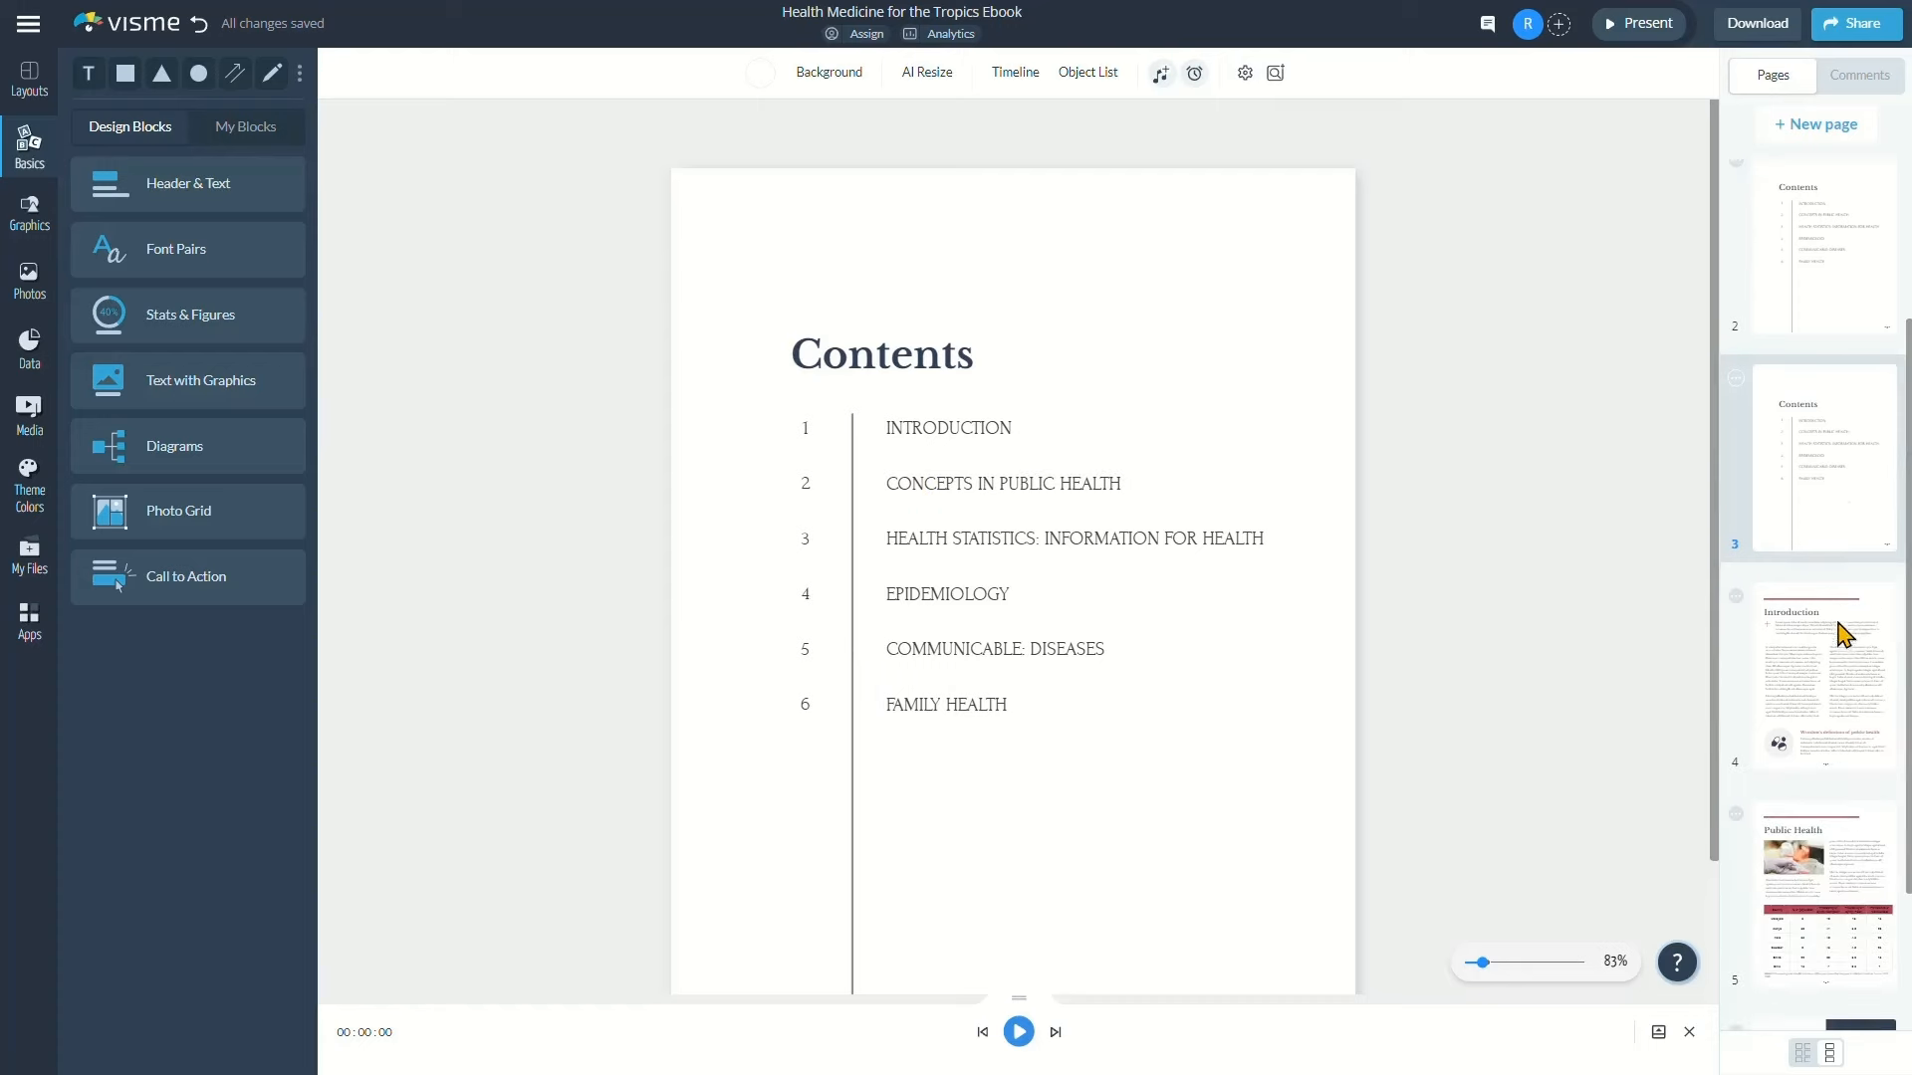
left_click(1836, 662)
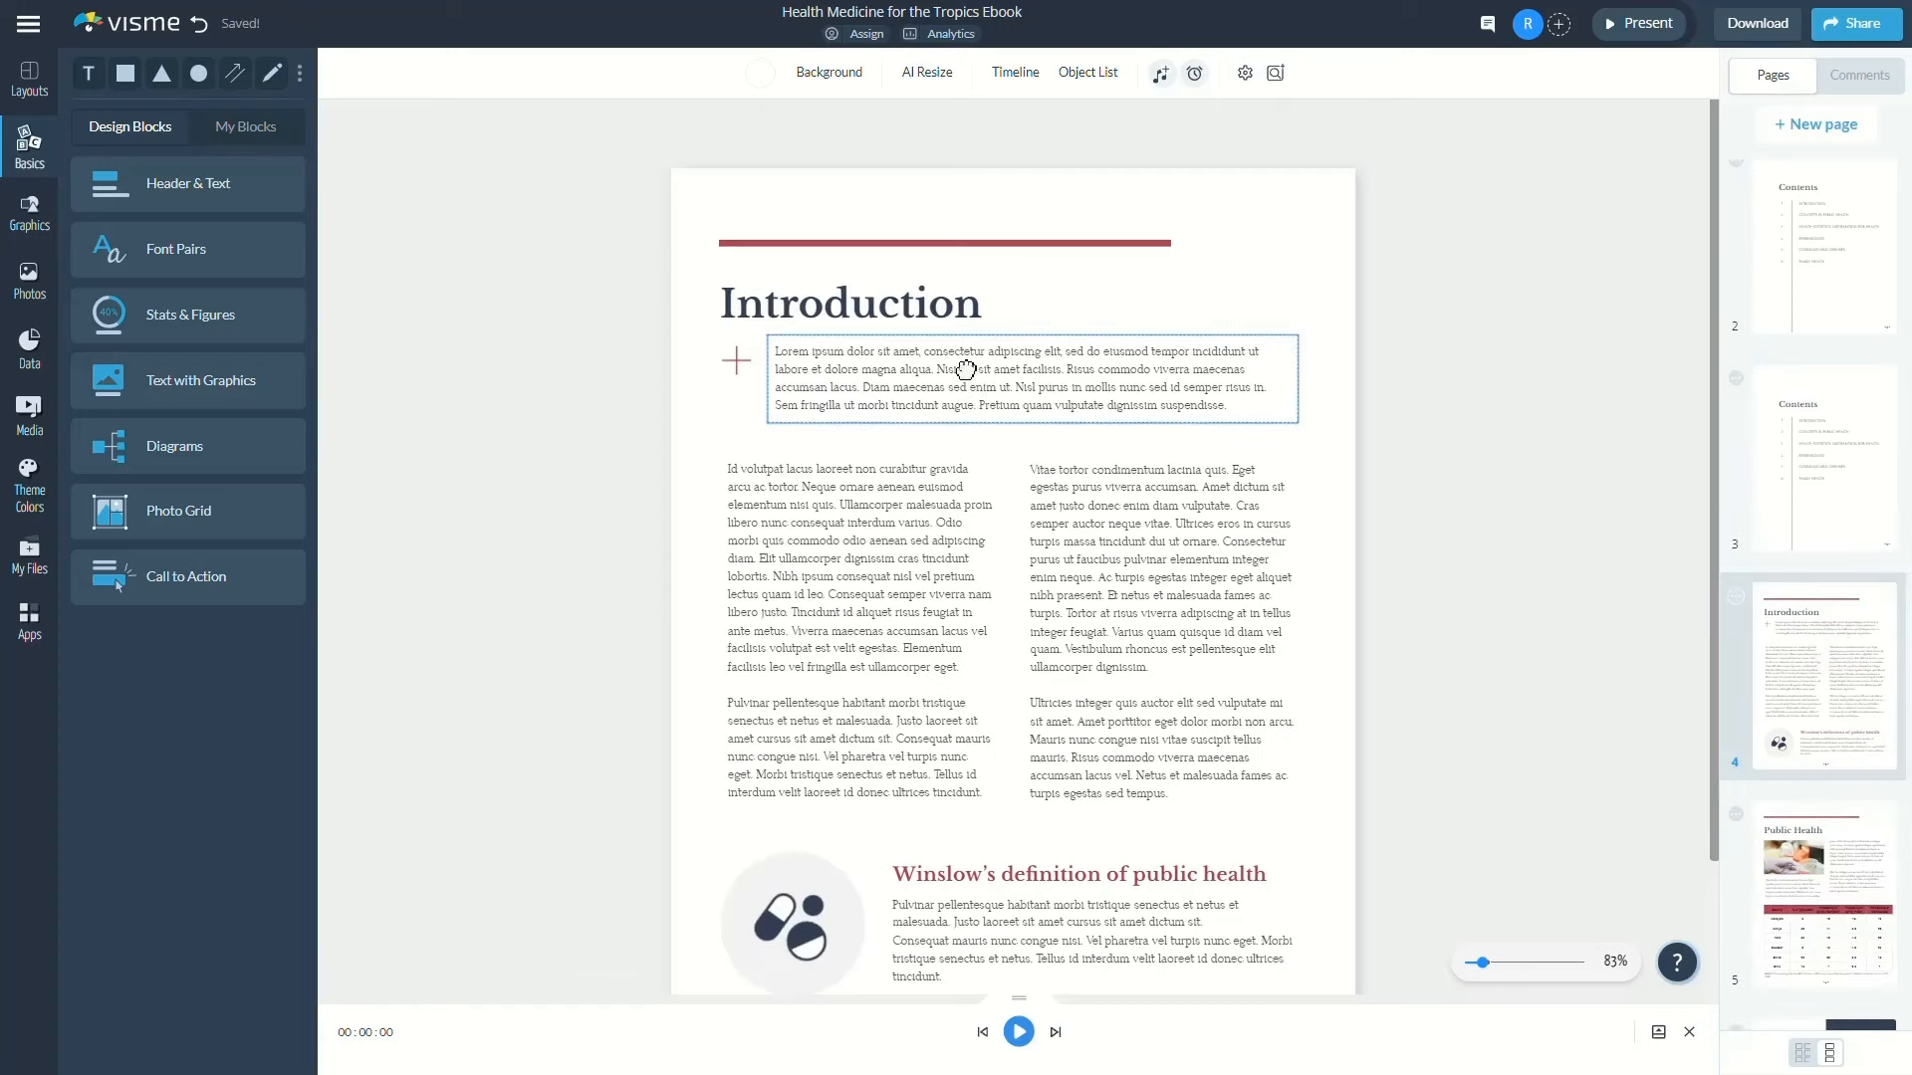
left_click(966, 377)
double_click(966, 376)
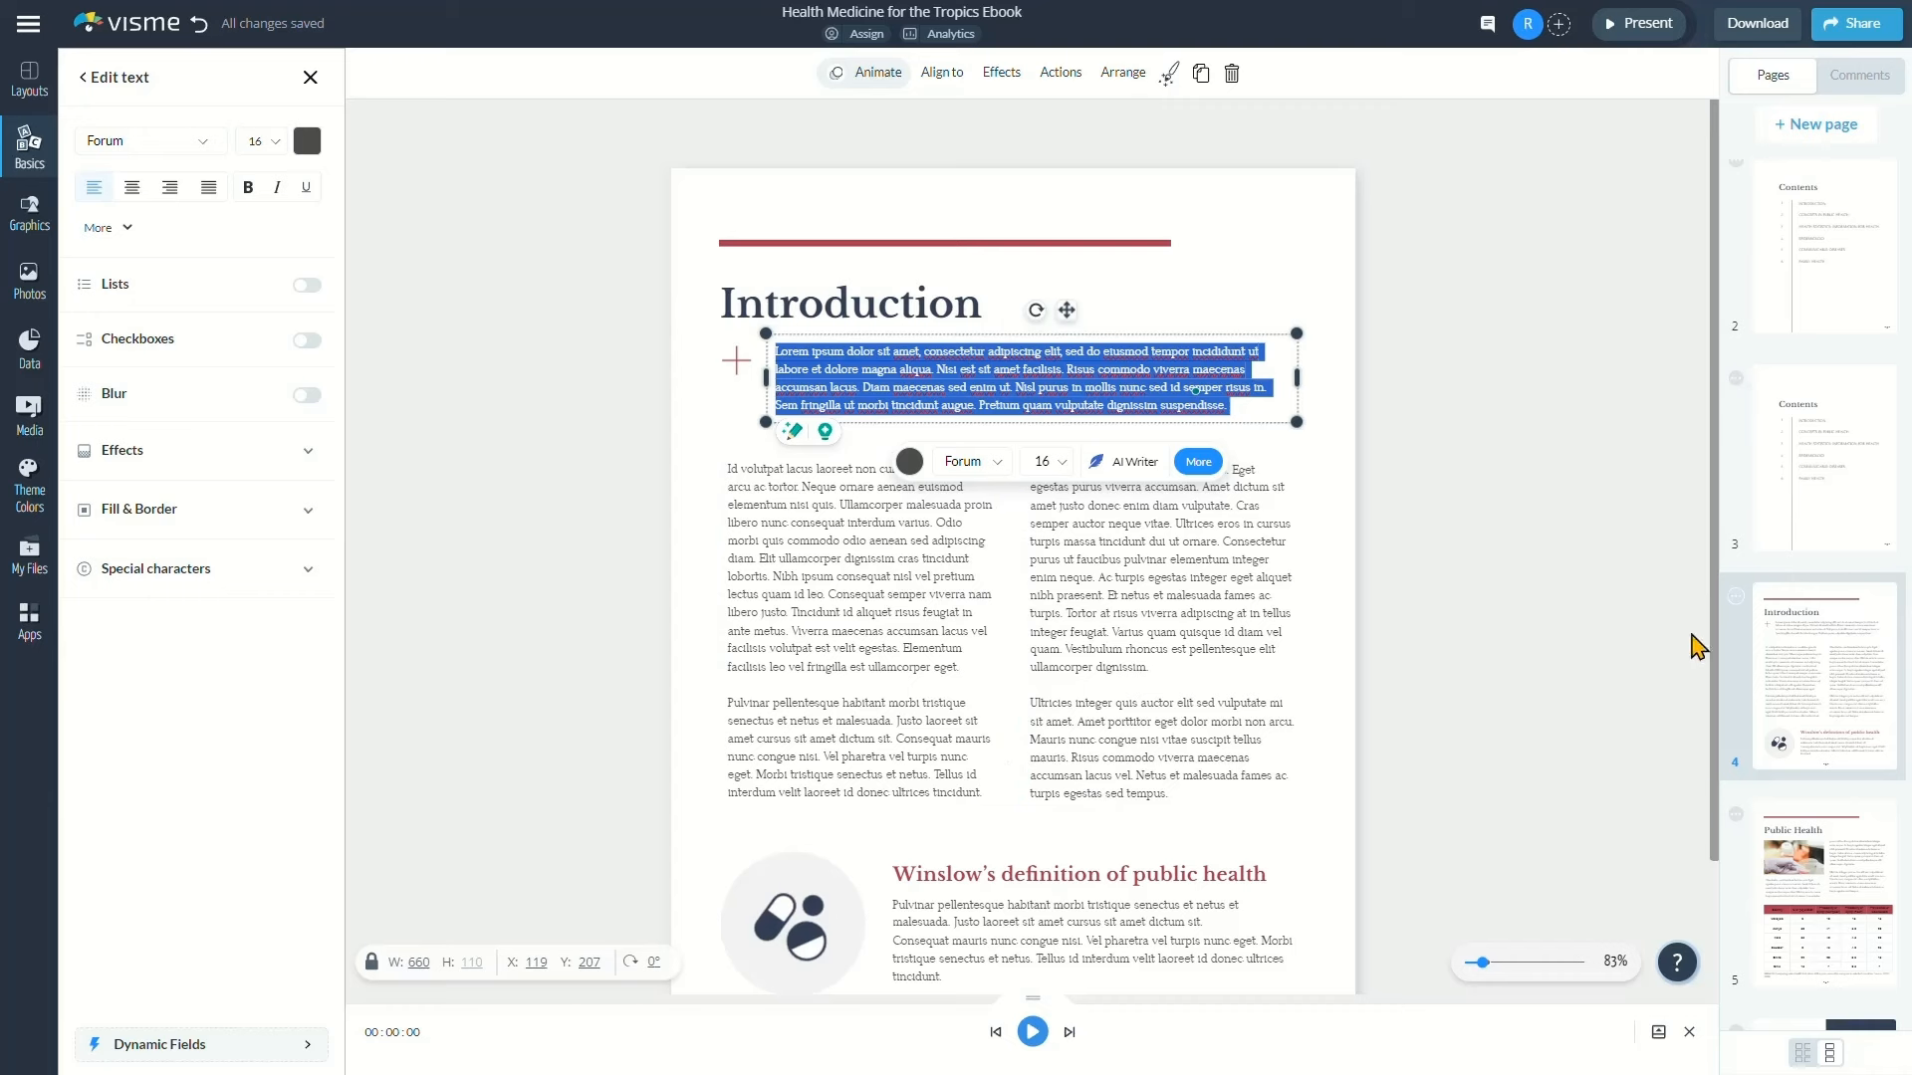
scroll(1758, 637, "down", 2)
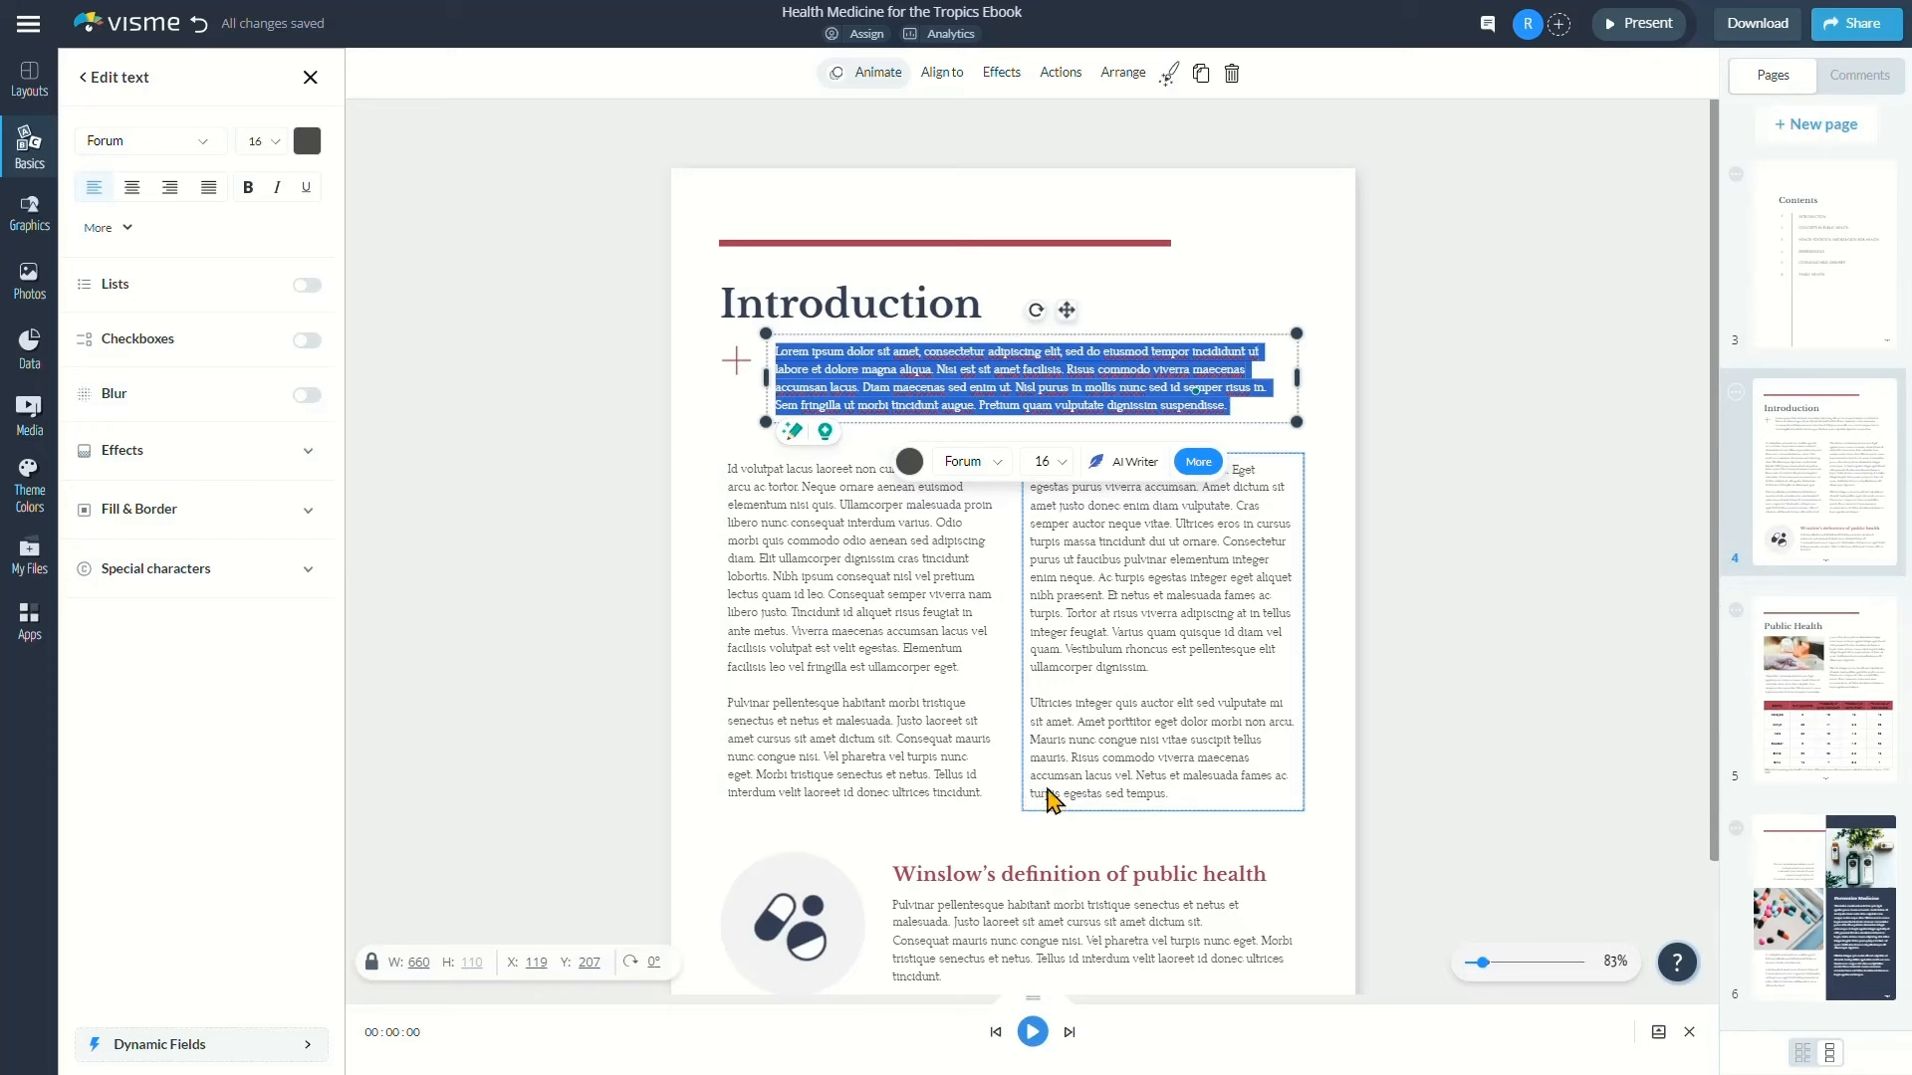
scroll(1051, 800, "down", 2)
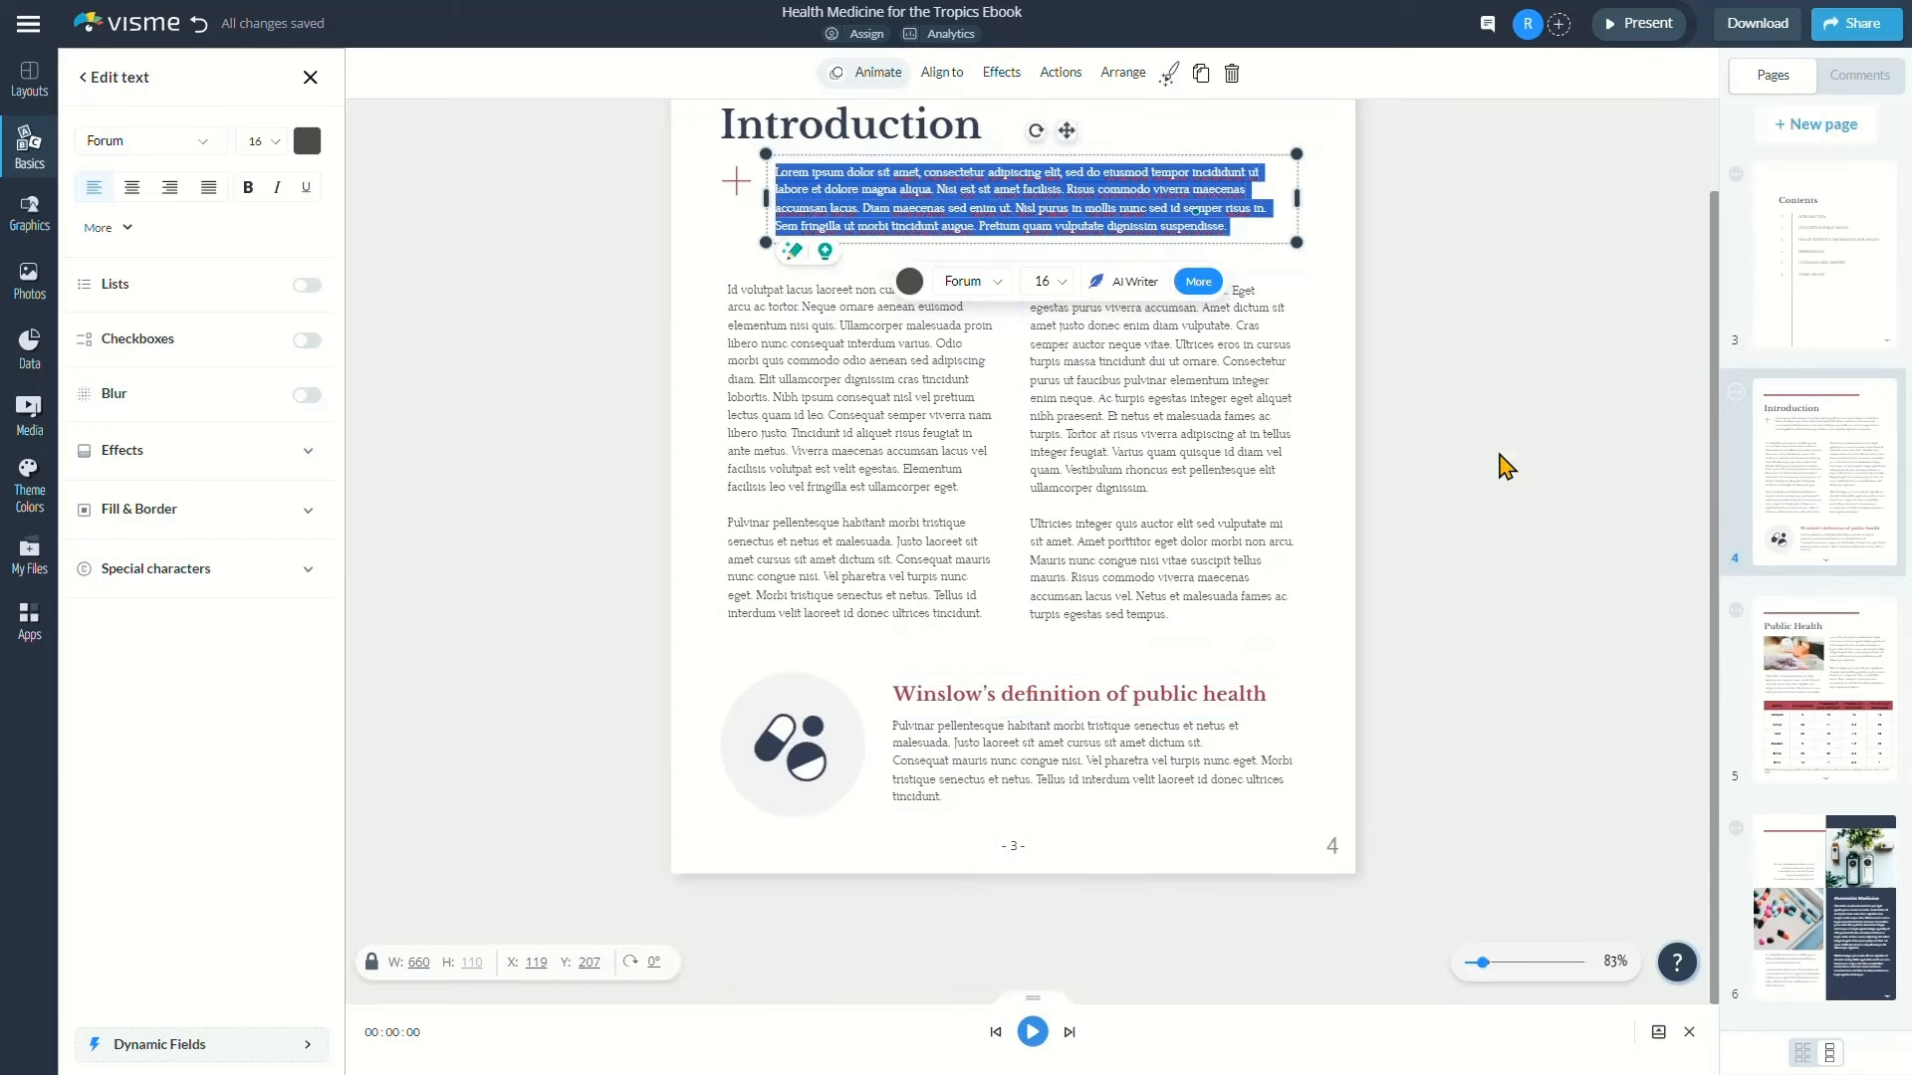
Browse the theme pages and other templates available for a new page, and preview the pages of the Logo Design Ebook
scroll(1836, 398, "up", 4)
left_click(1802, 140)
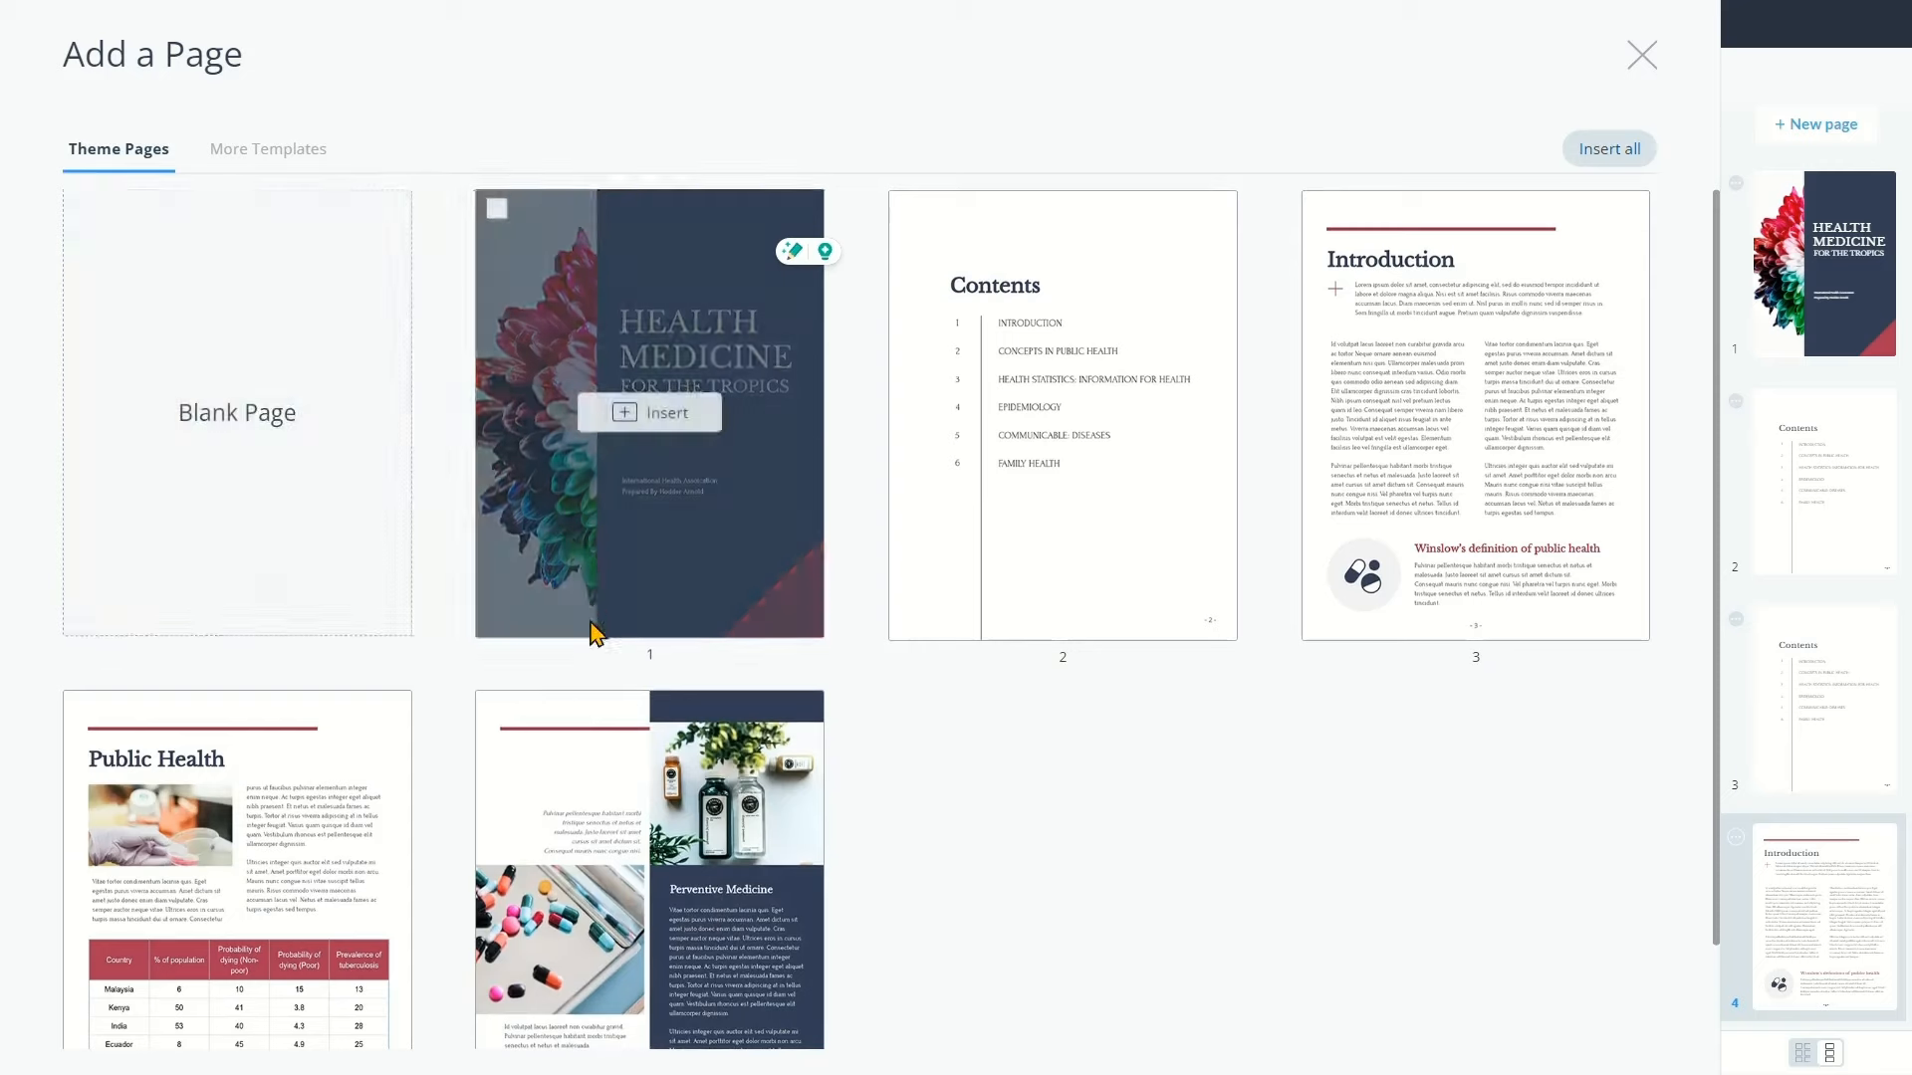
left_click(284, 159)
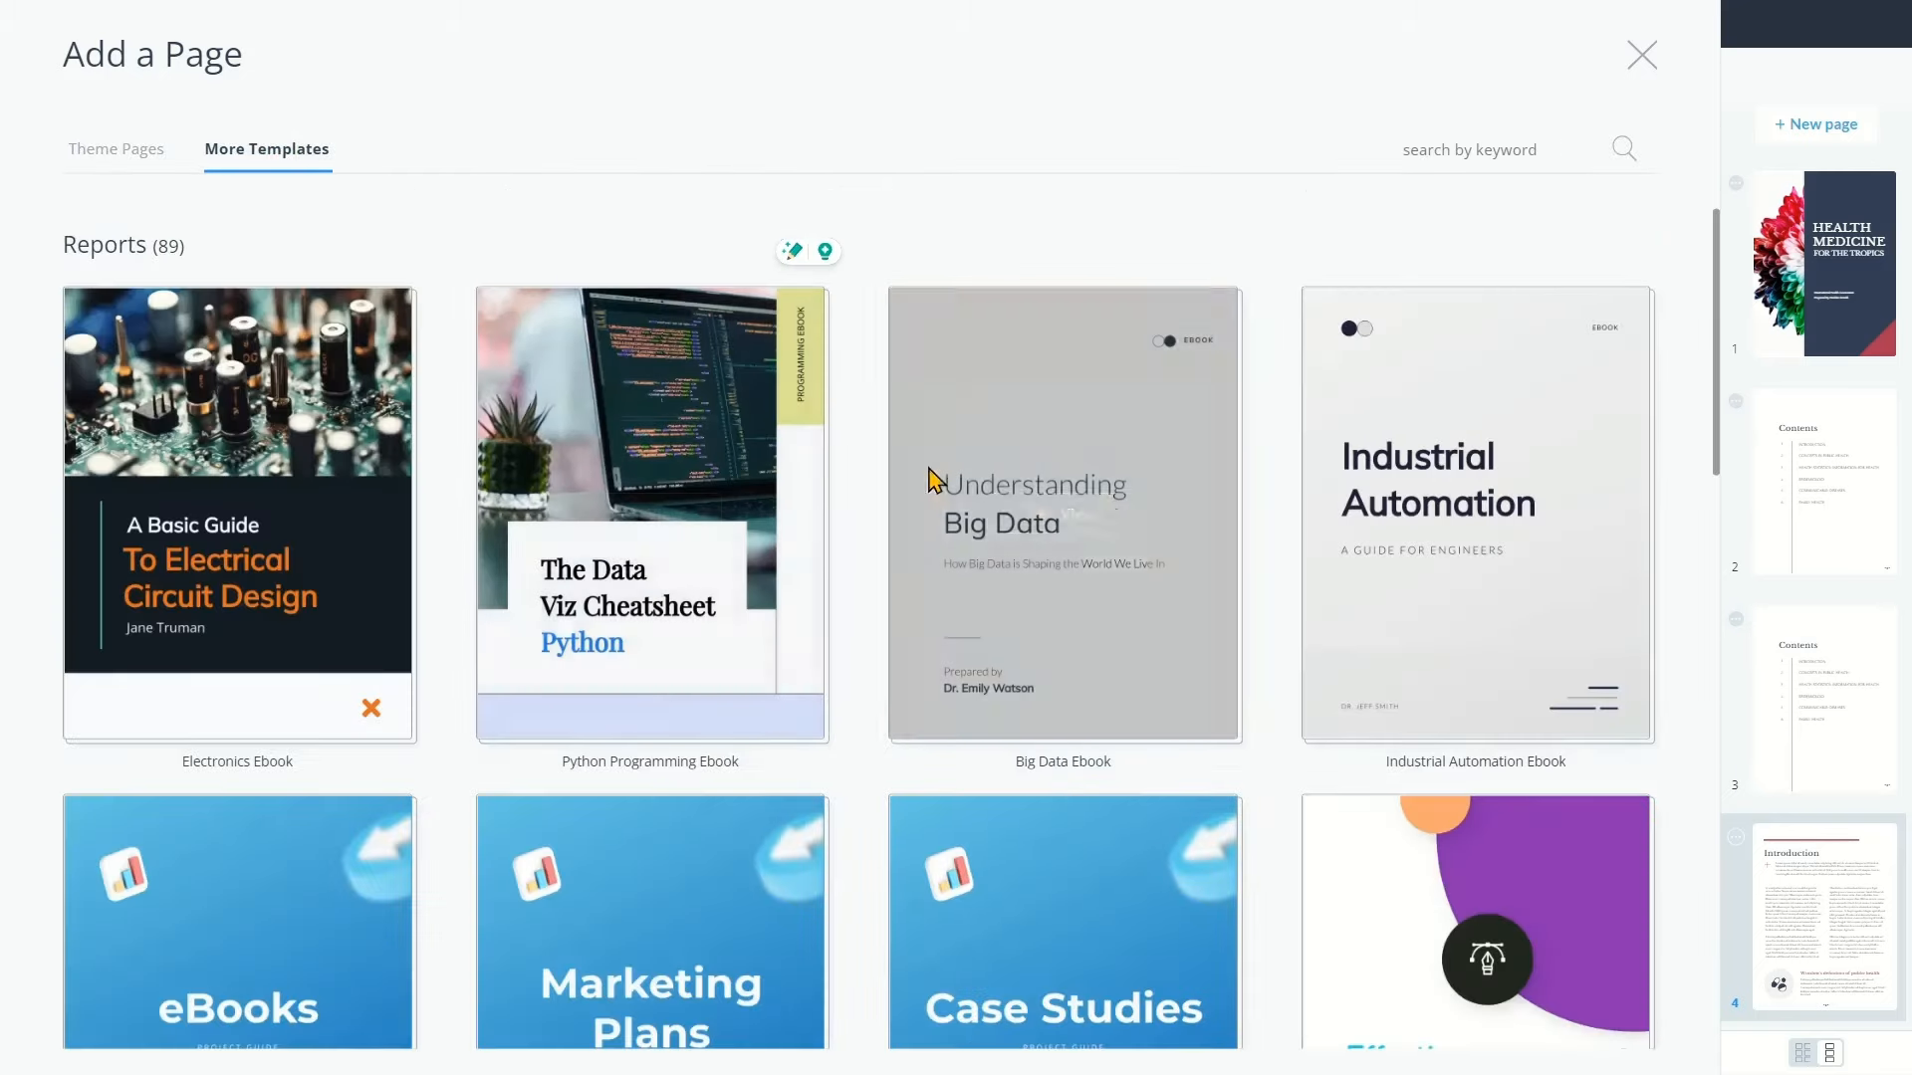
scroll(1110, 495, "down", 5)
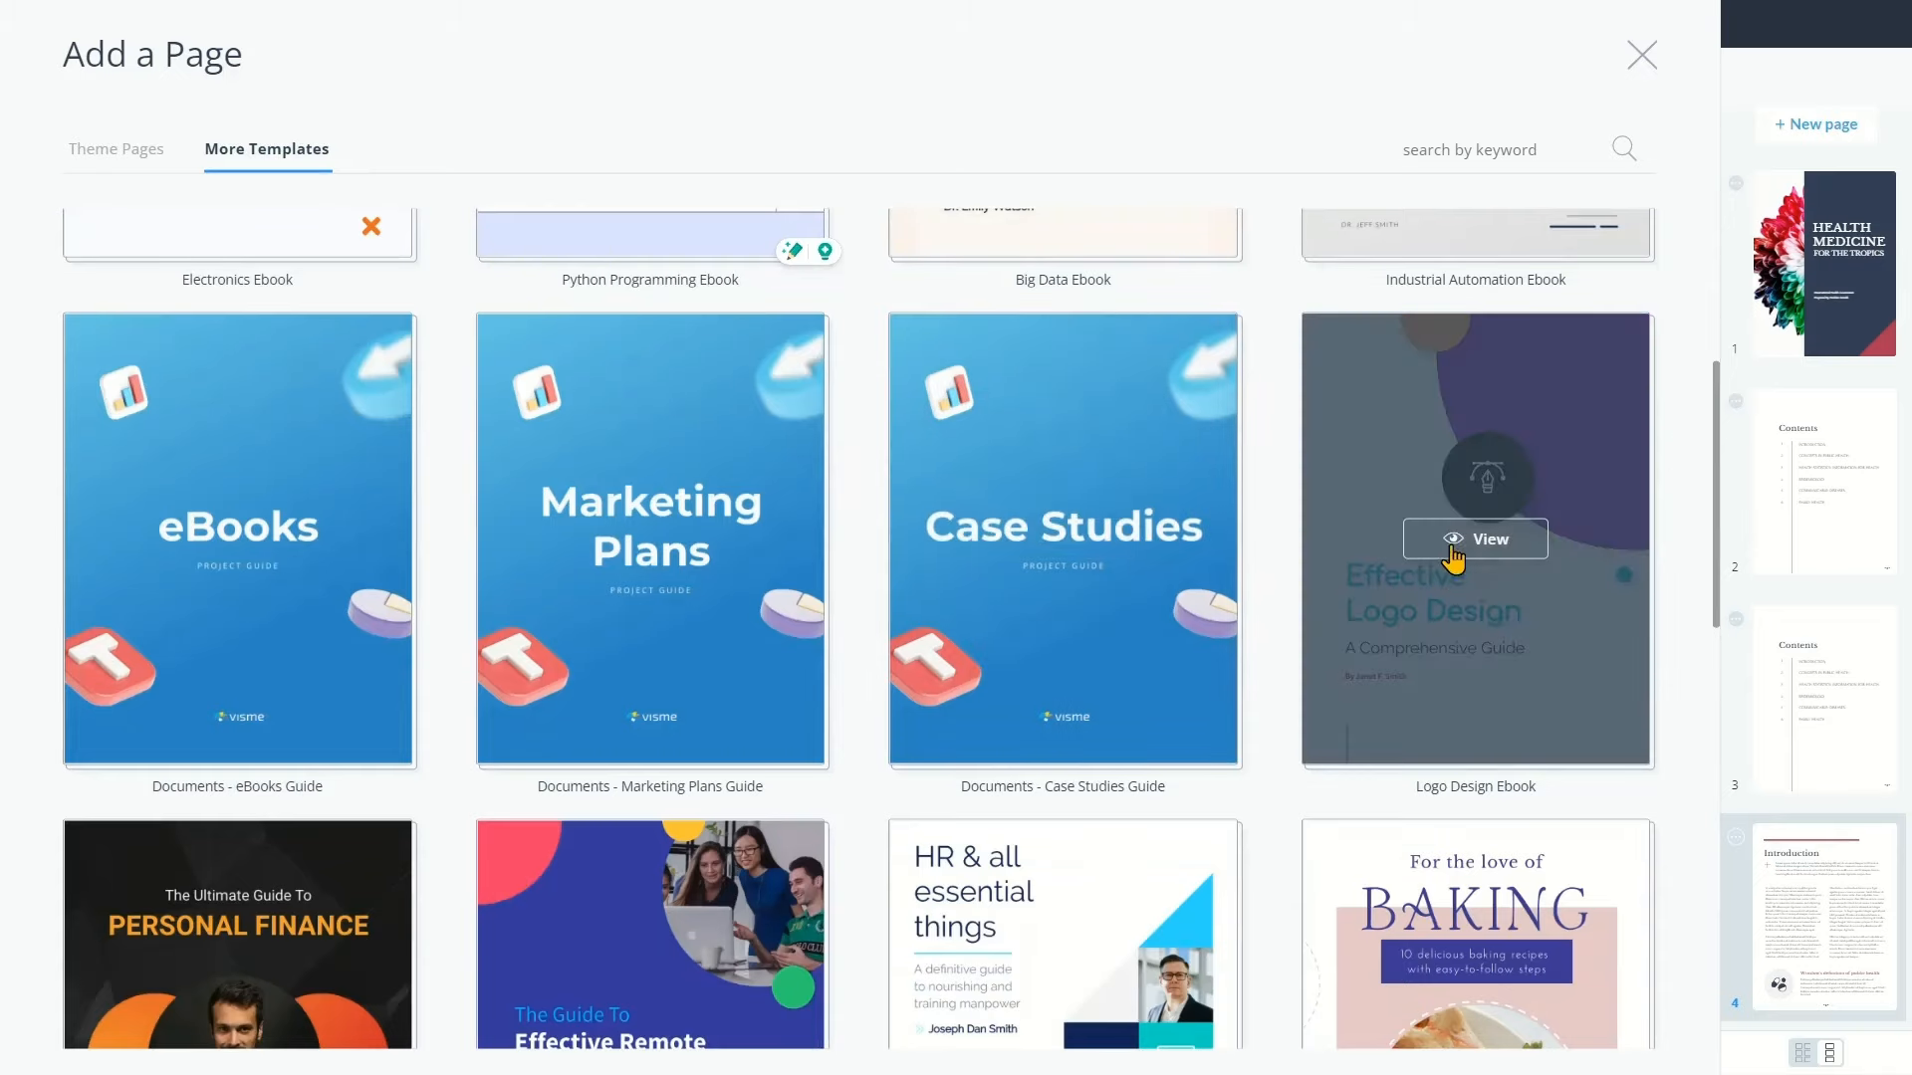
left_click(1456, 545)
scroll(1011, 583, "down", 3)
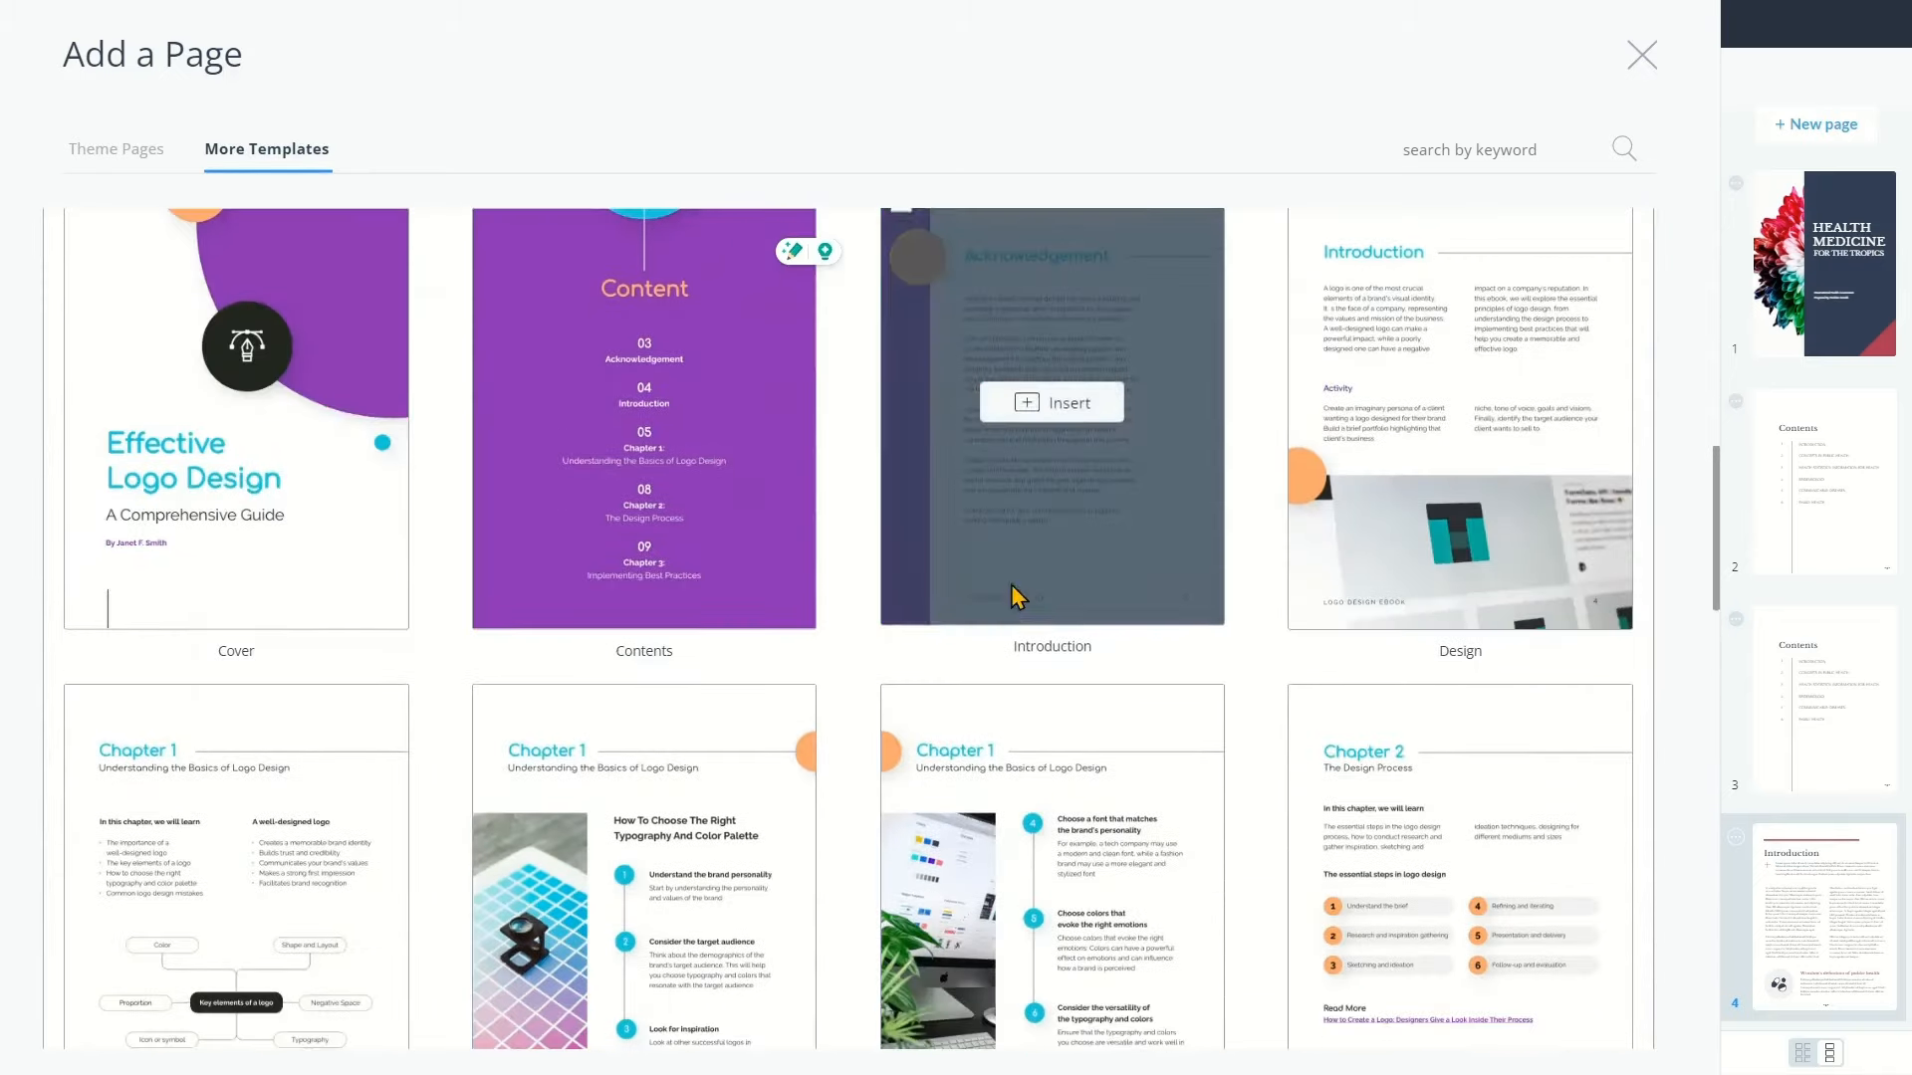
scroll(1173, 675, "down", 1)
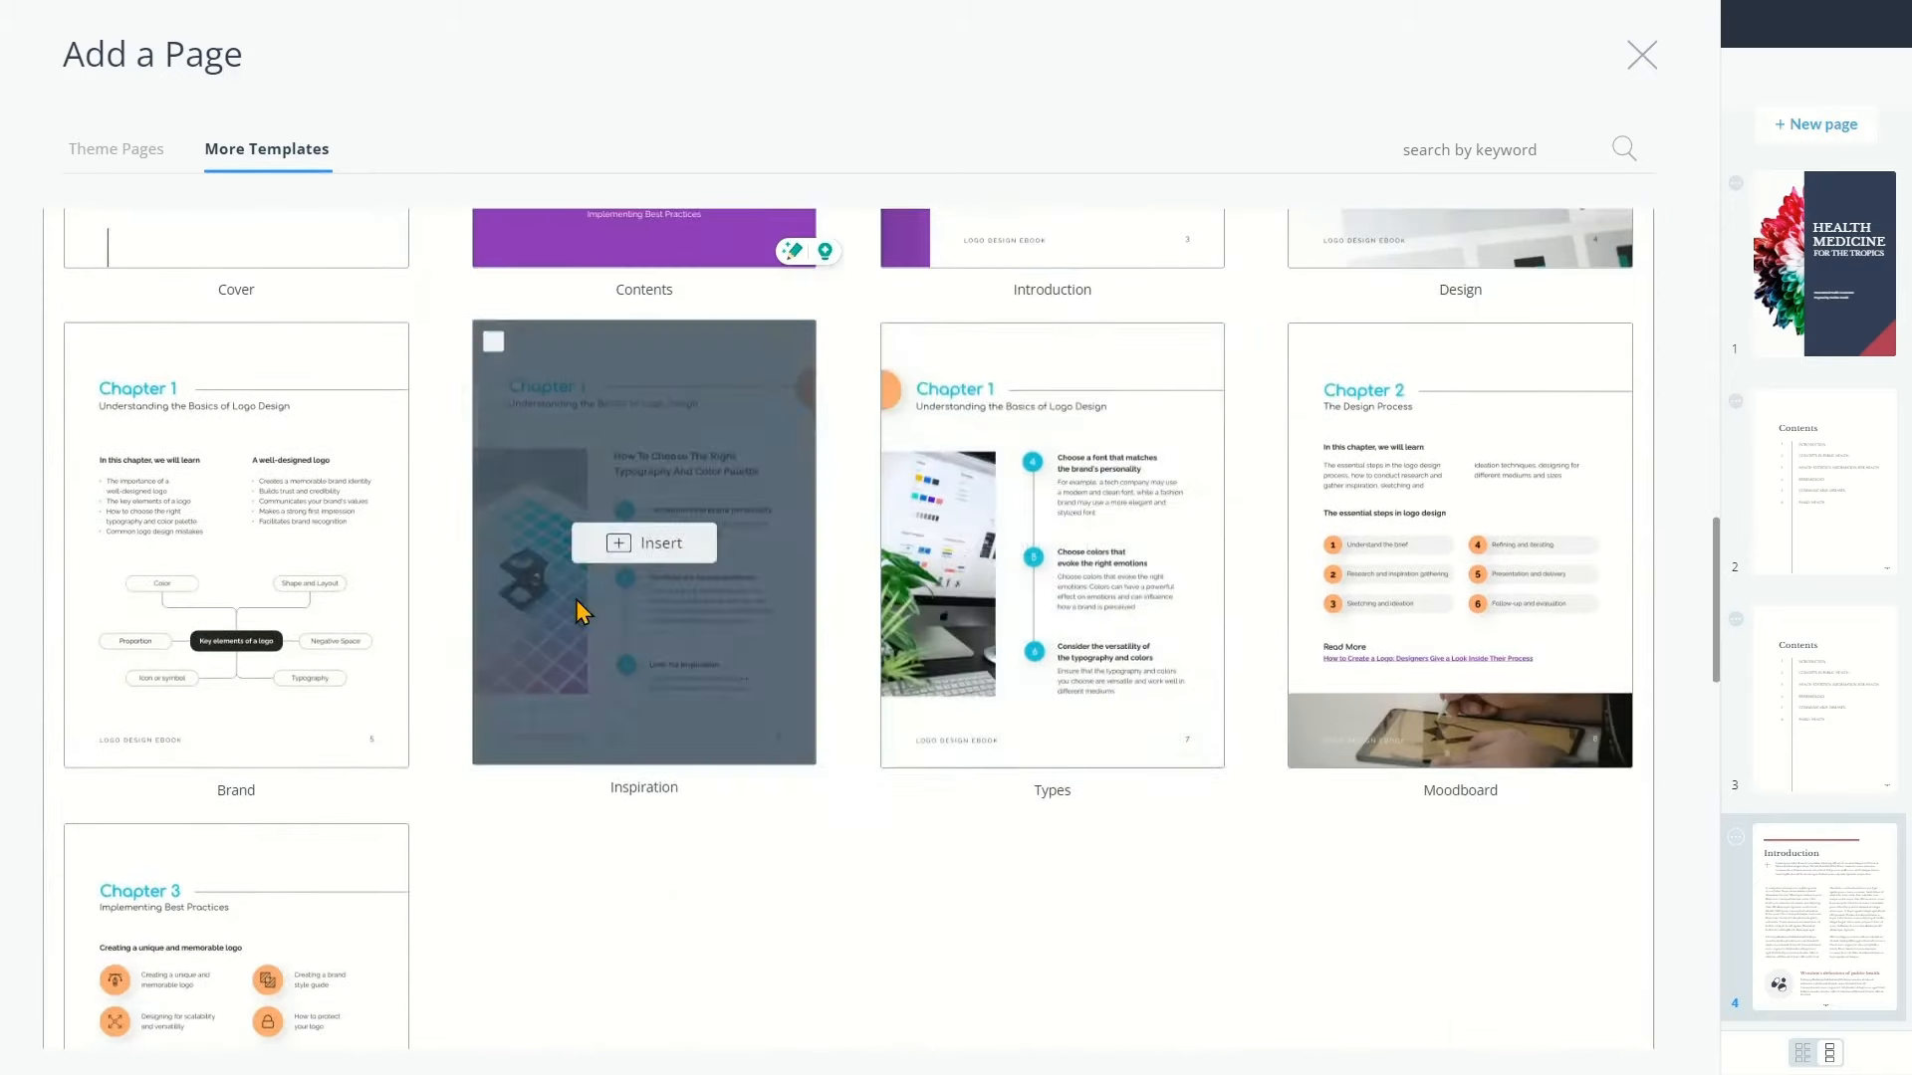
scroll(648, 618, "up", 4)
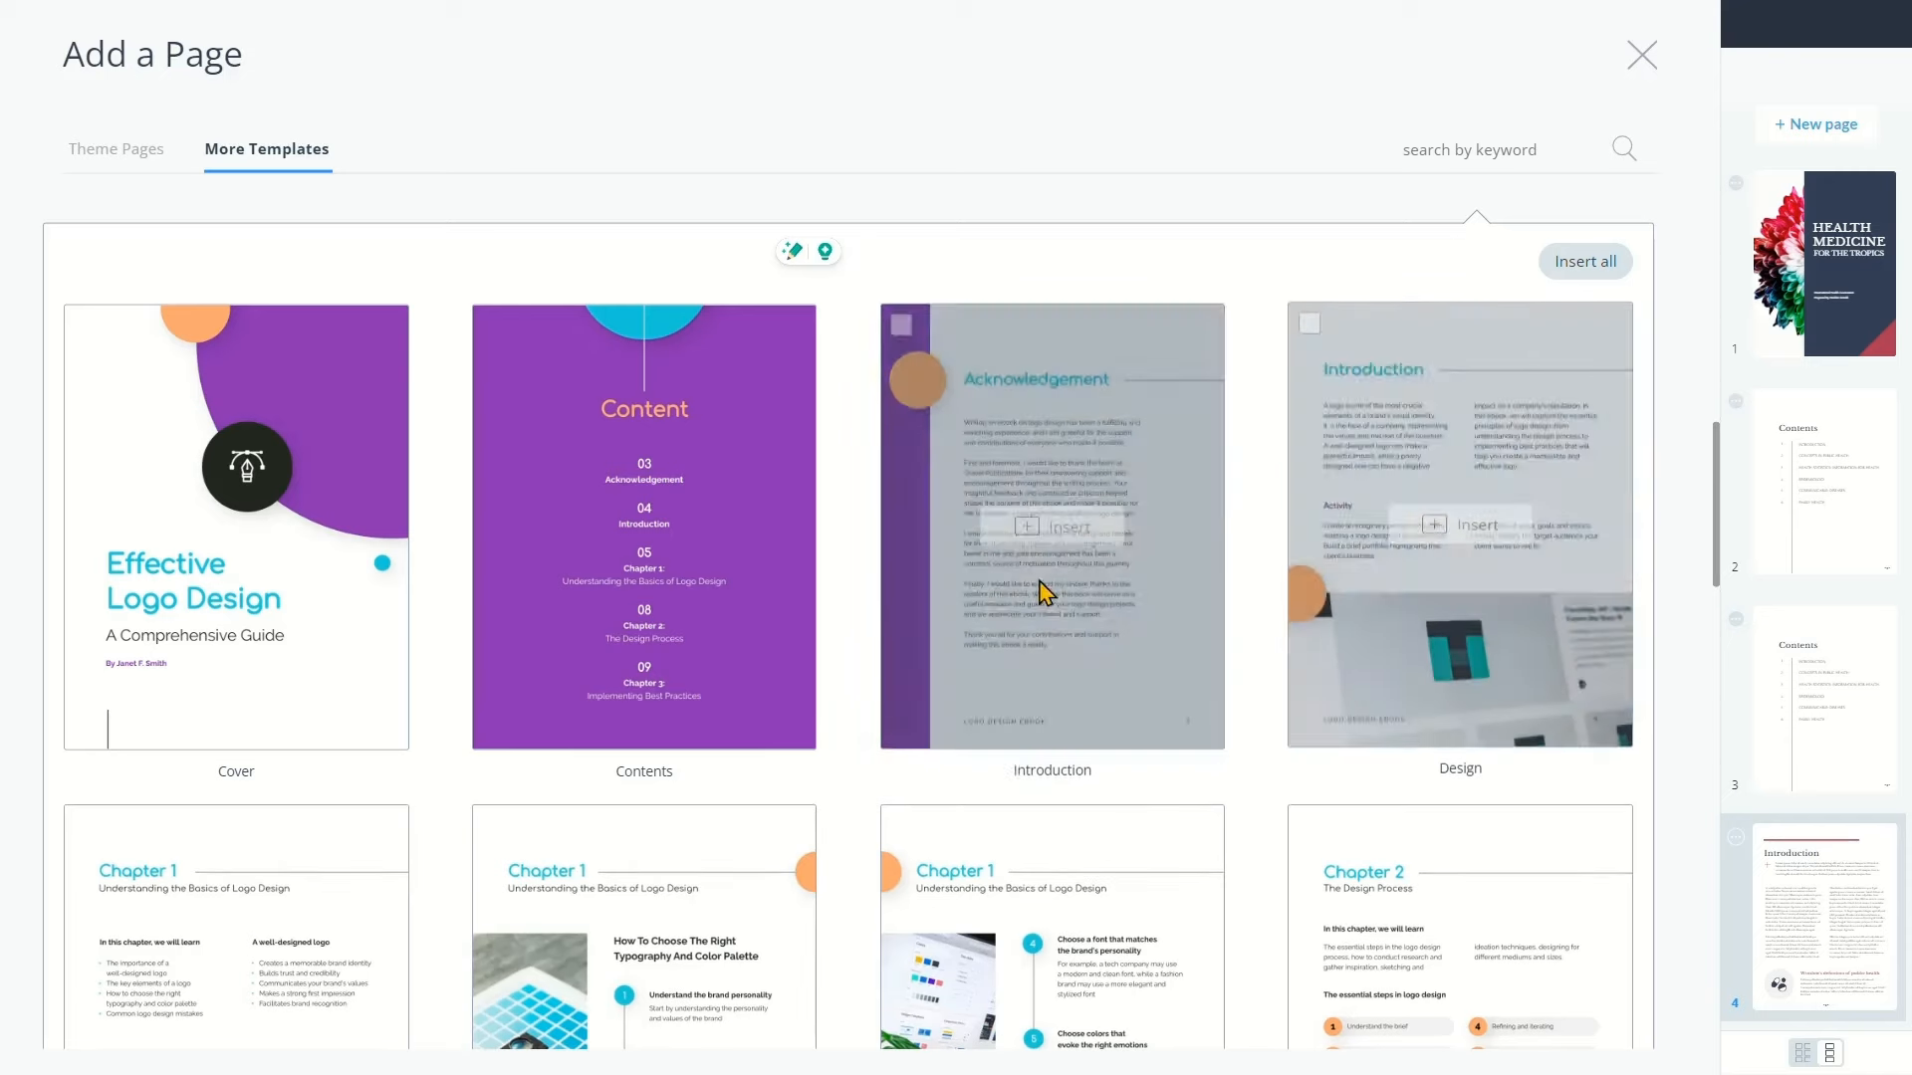
left_click(1638, 62)
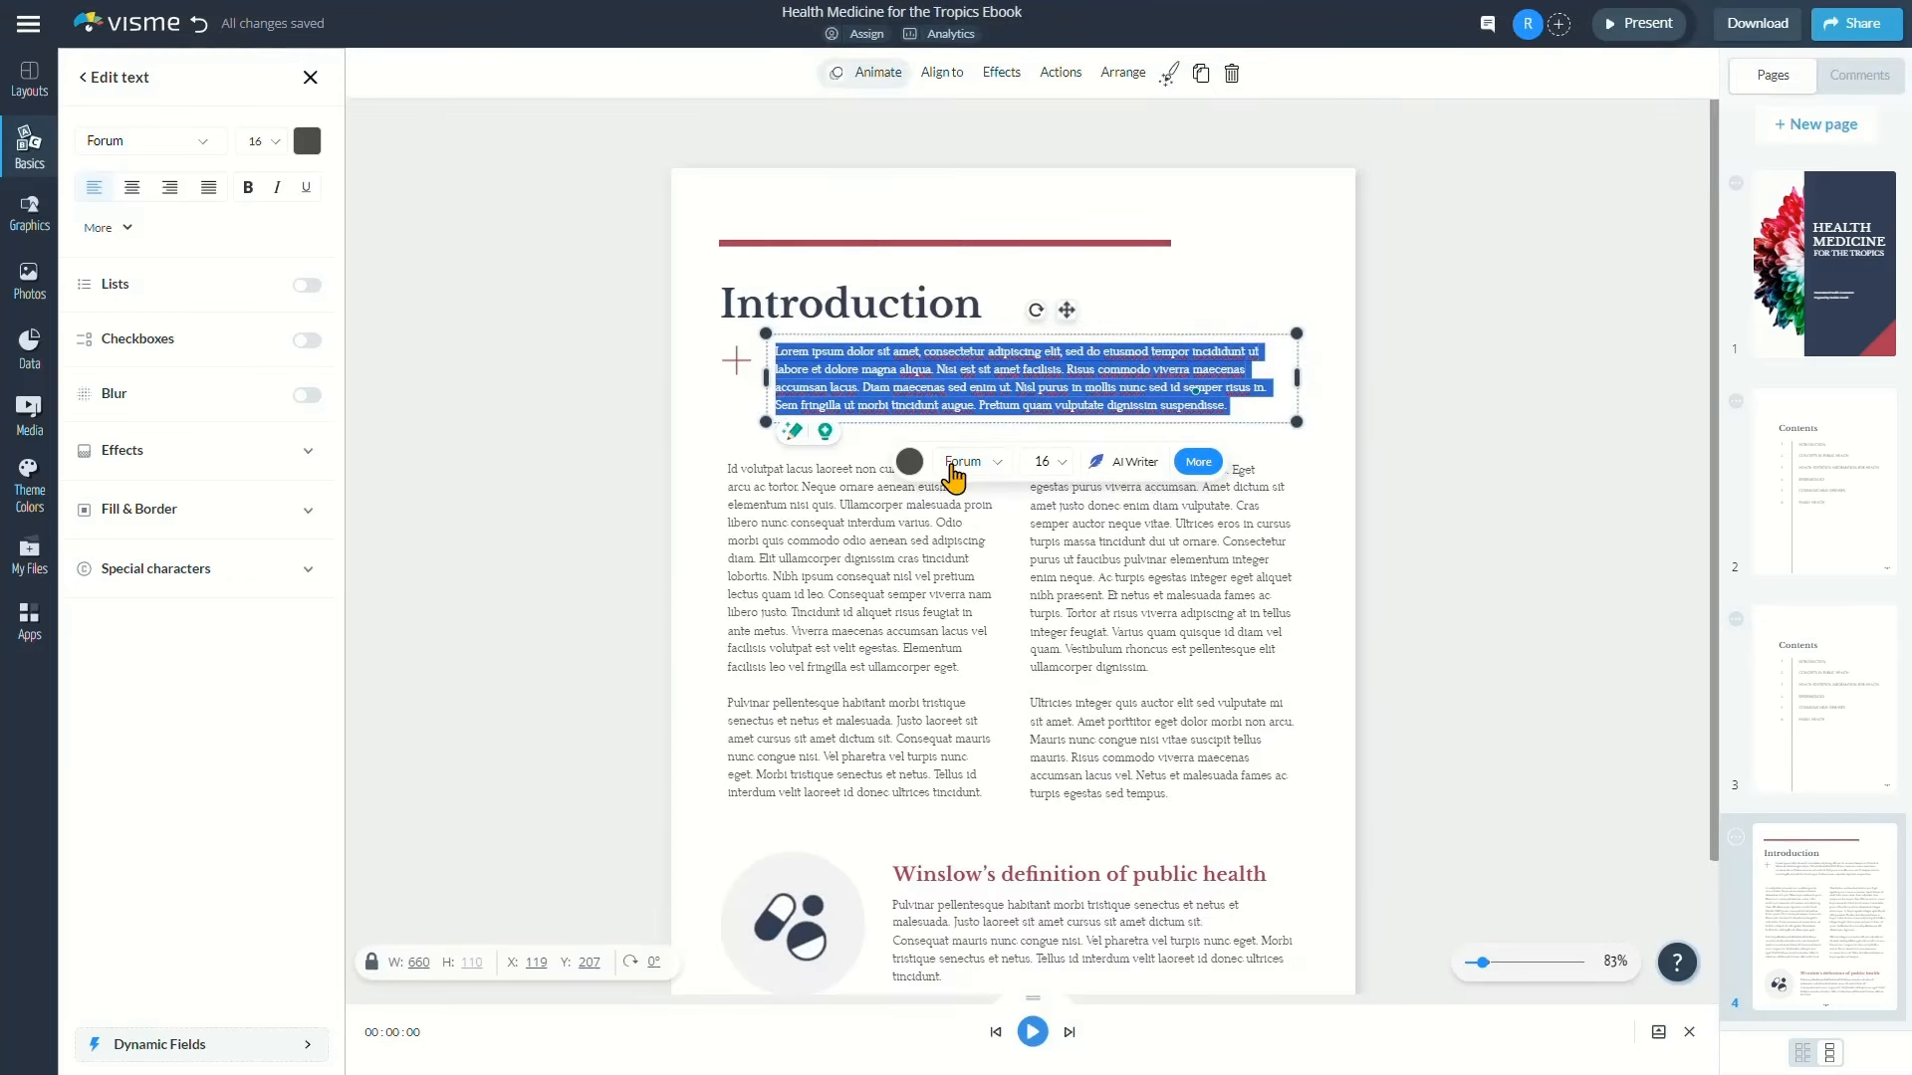
Change the fill of the red line above the Introduction heading to the teal primary color
left_click(974, 245)
left_click(974, 244)
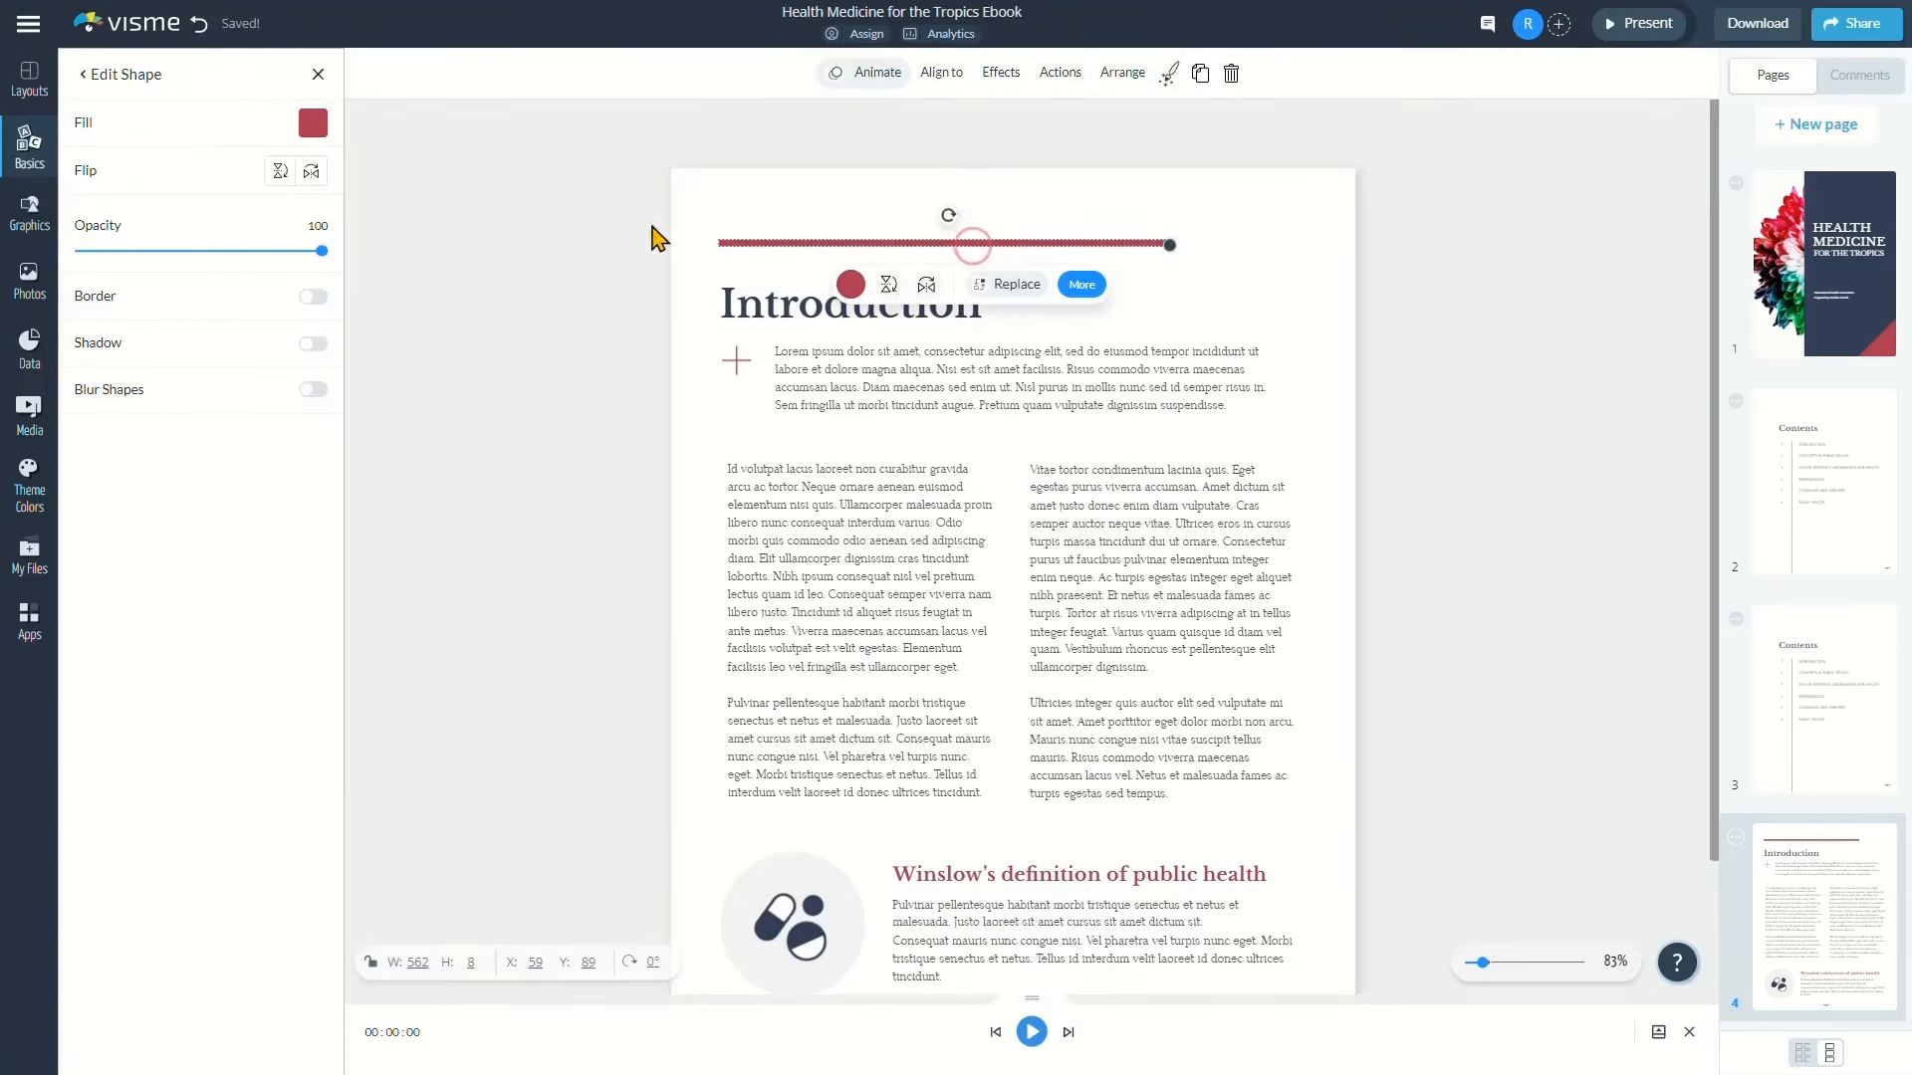
left_click(314, 123)
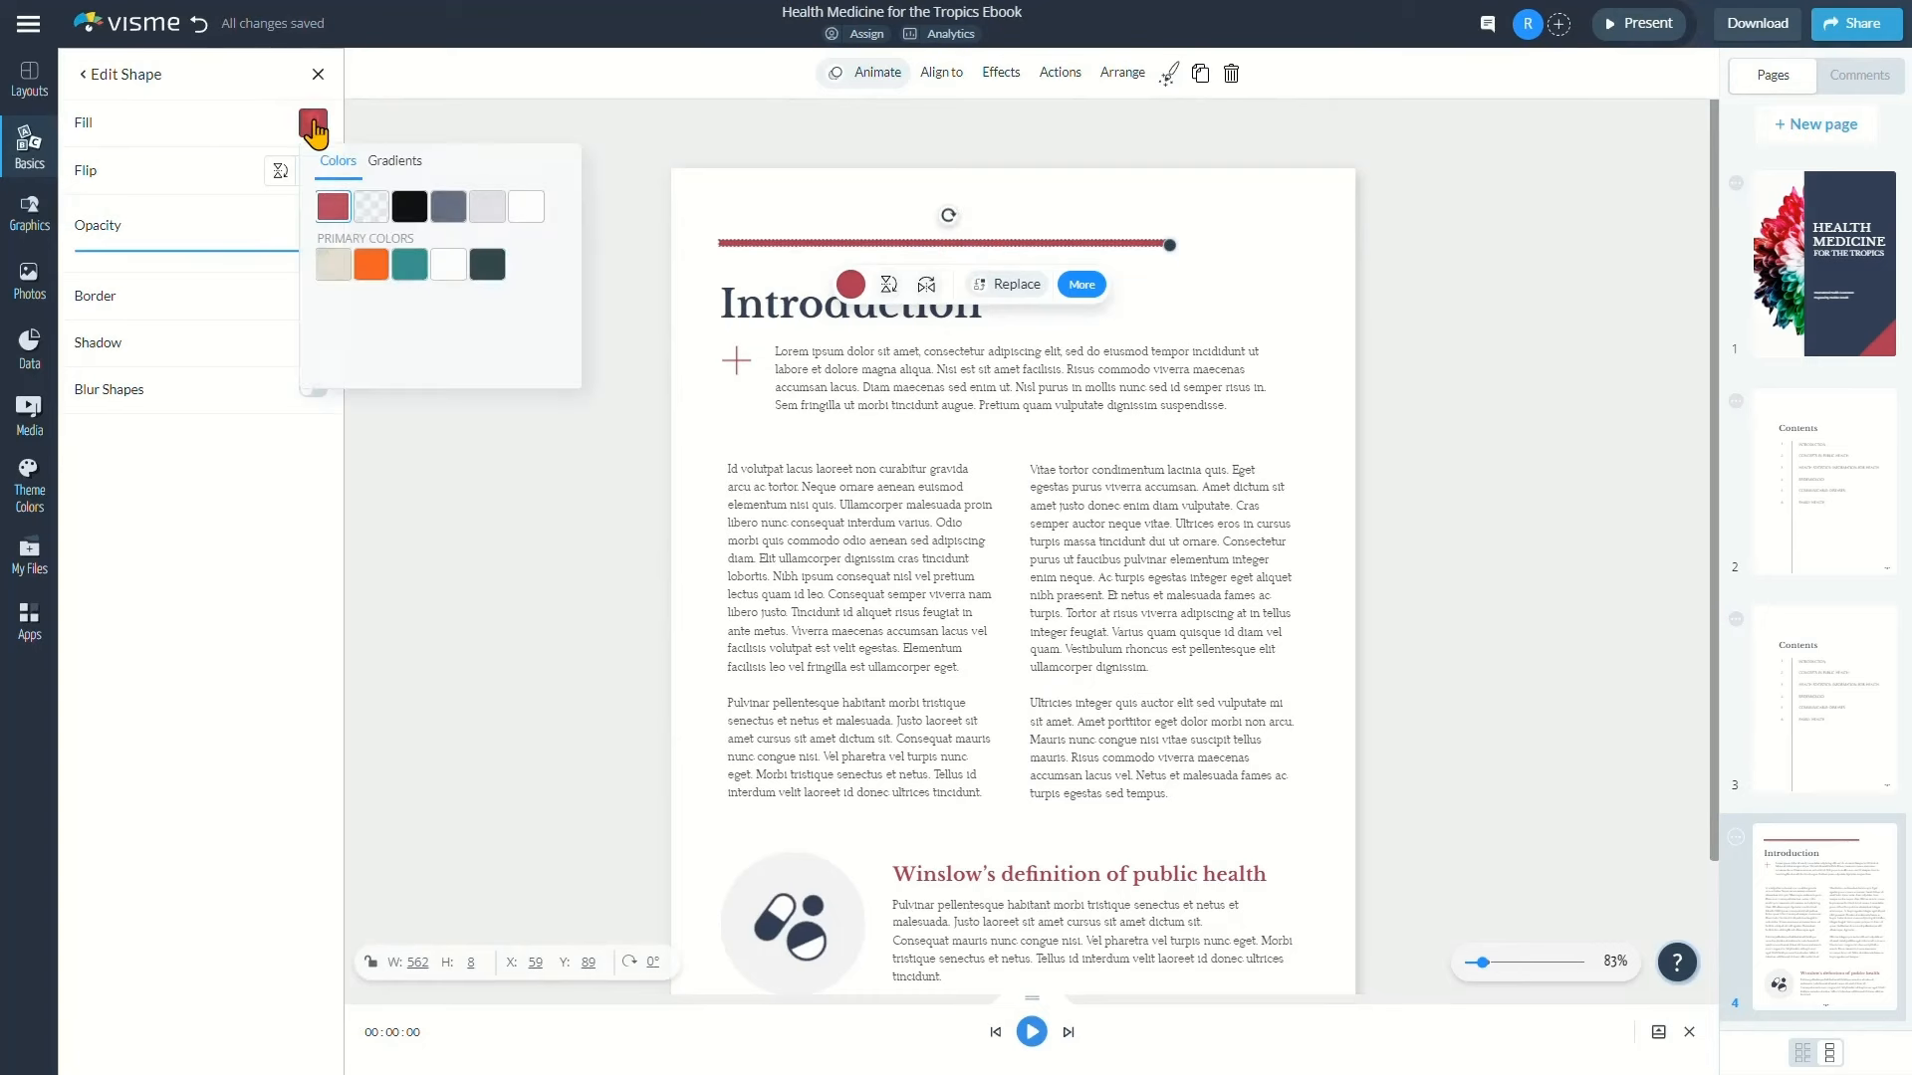
left_click(410, 271)
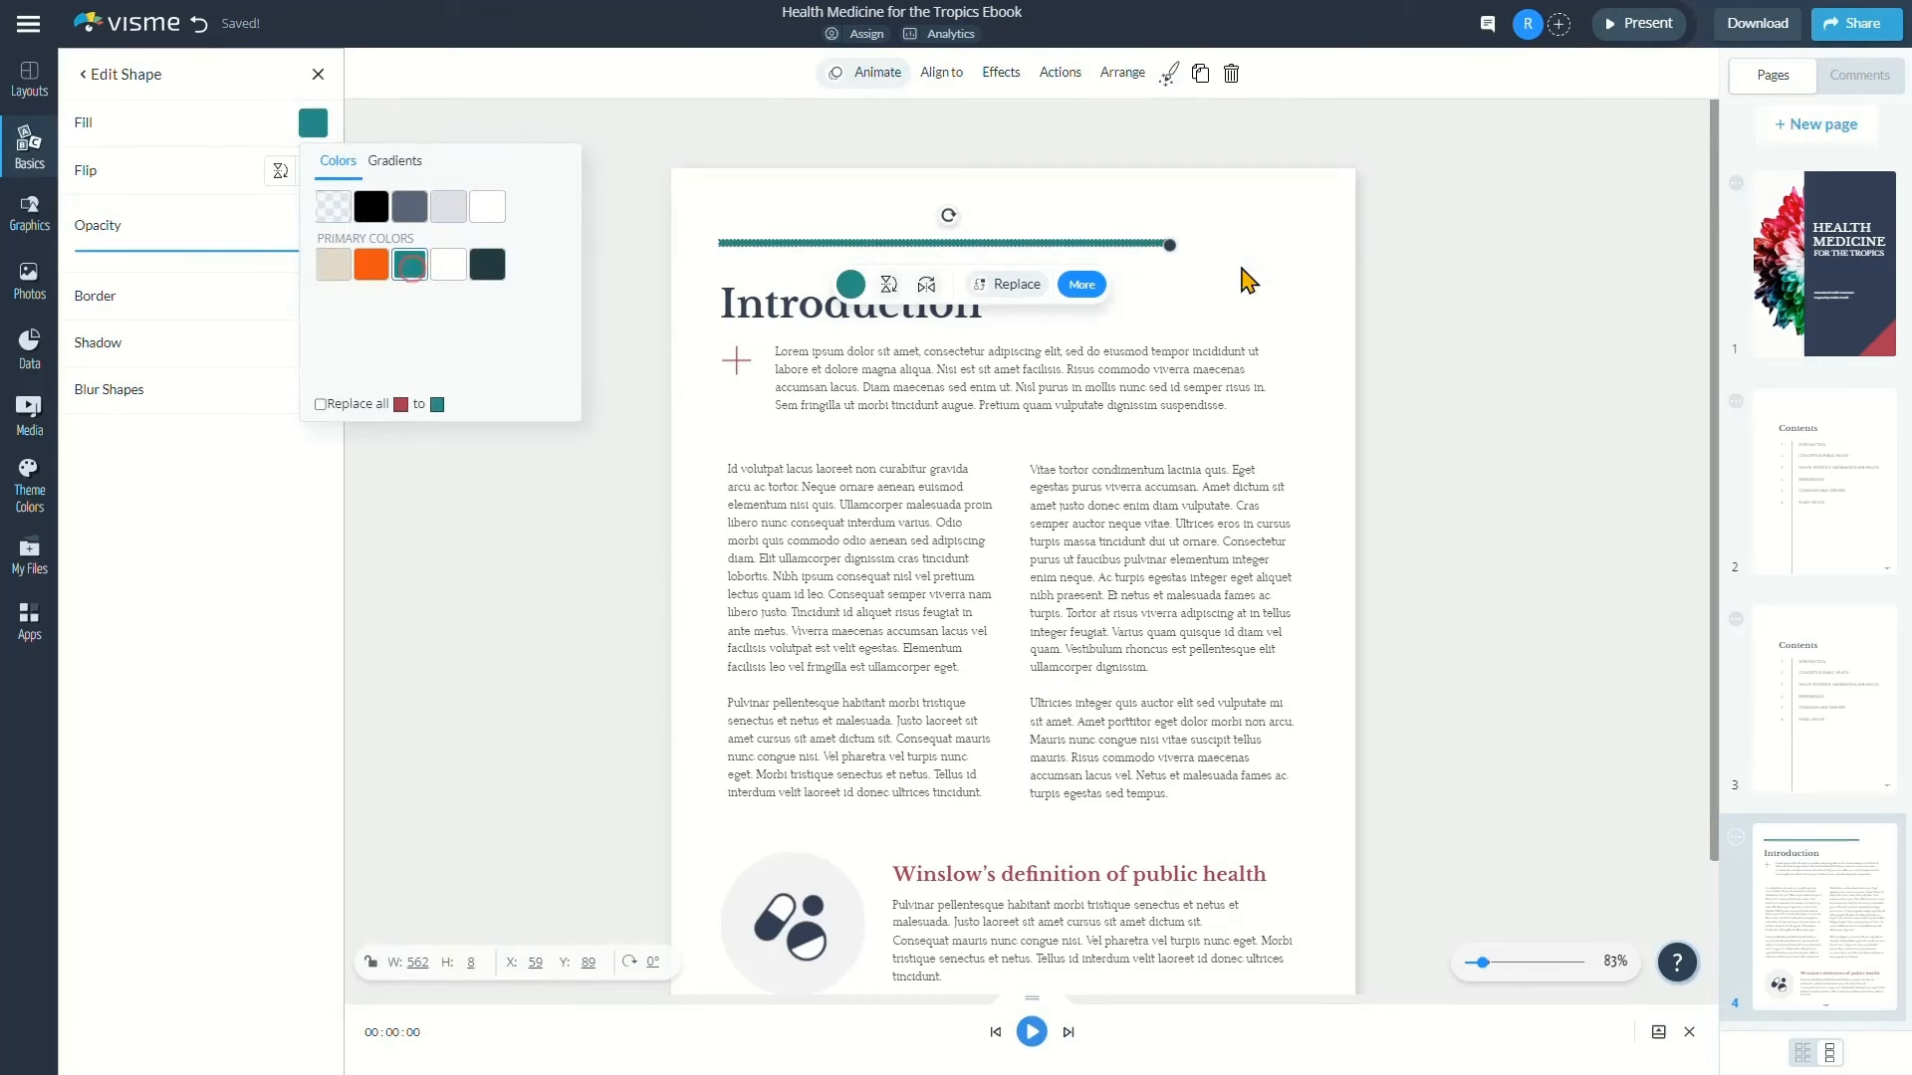
left_click(1235, 299)
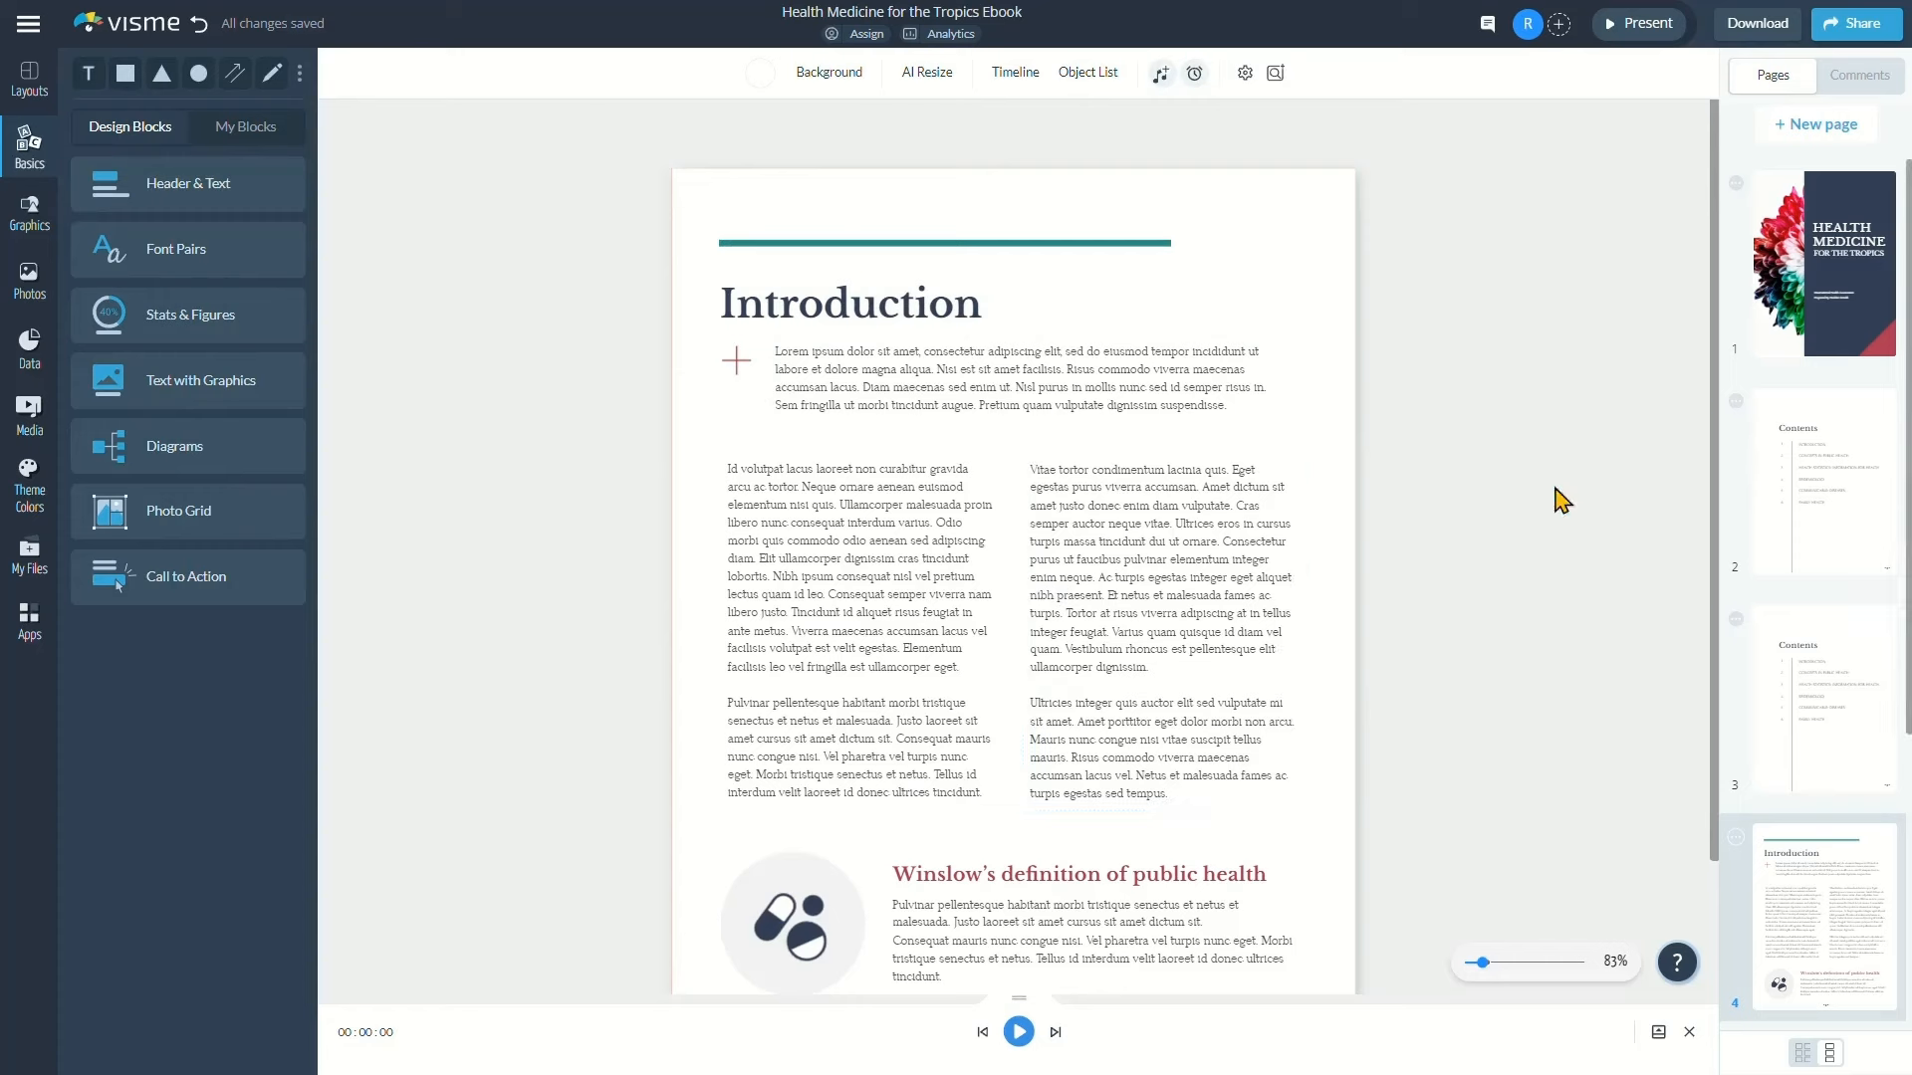
Look over the remaining page thumbnails, then examine the photo and media options that can be added to the ebook
scroll(1811, 493, "down", 5)
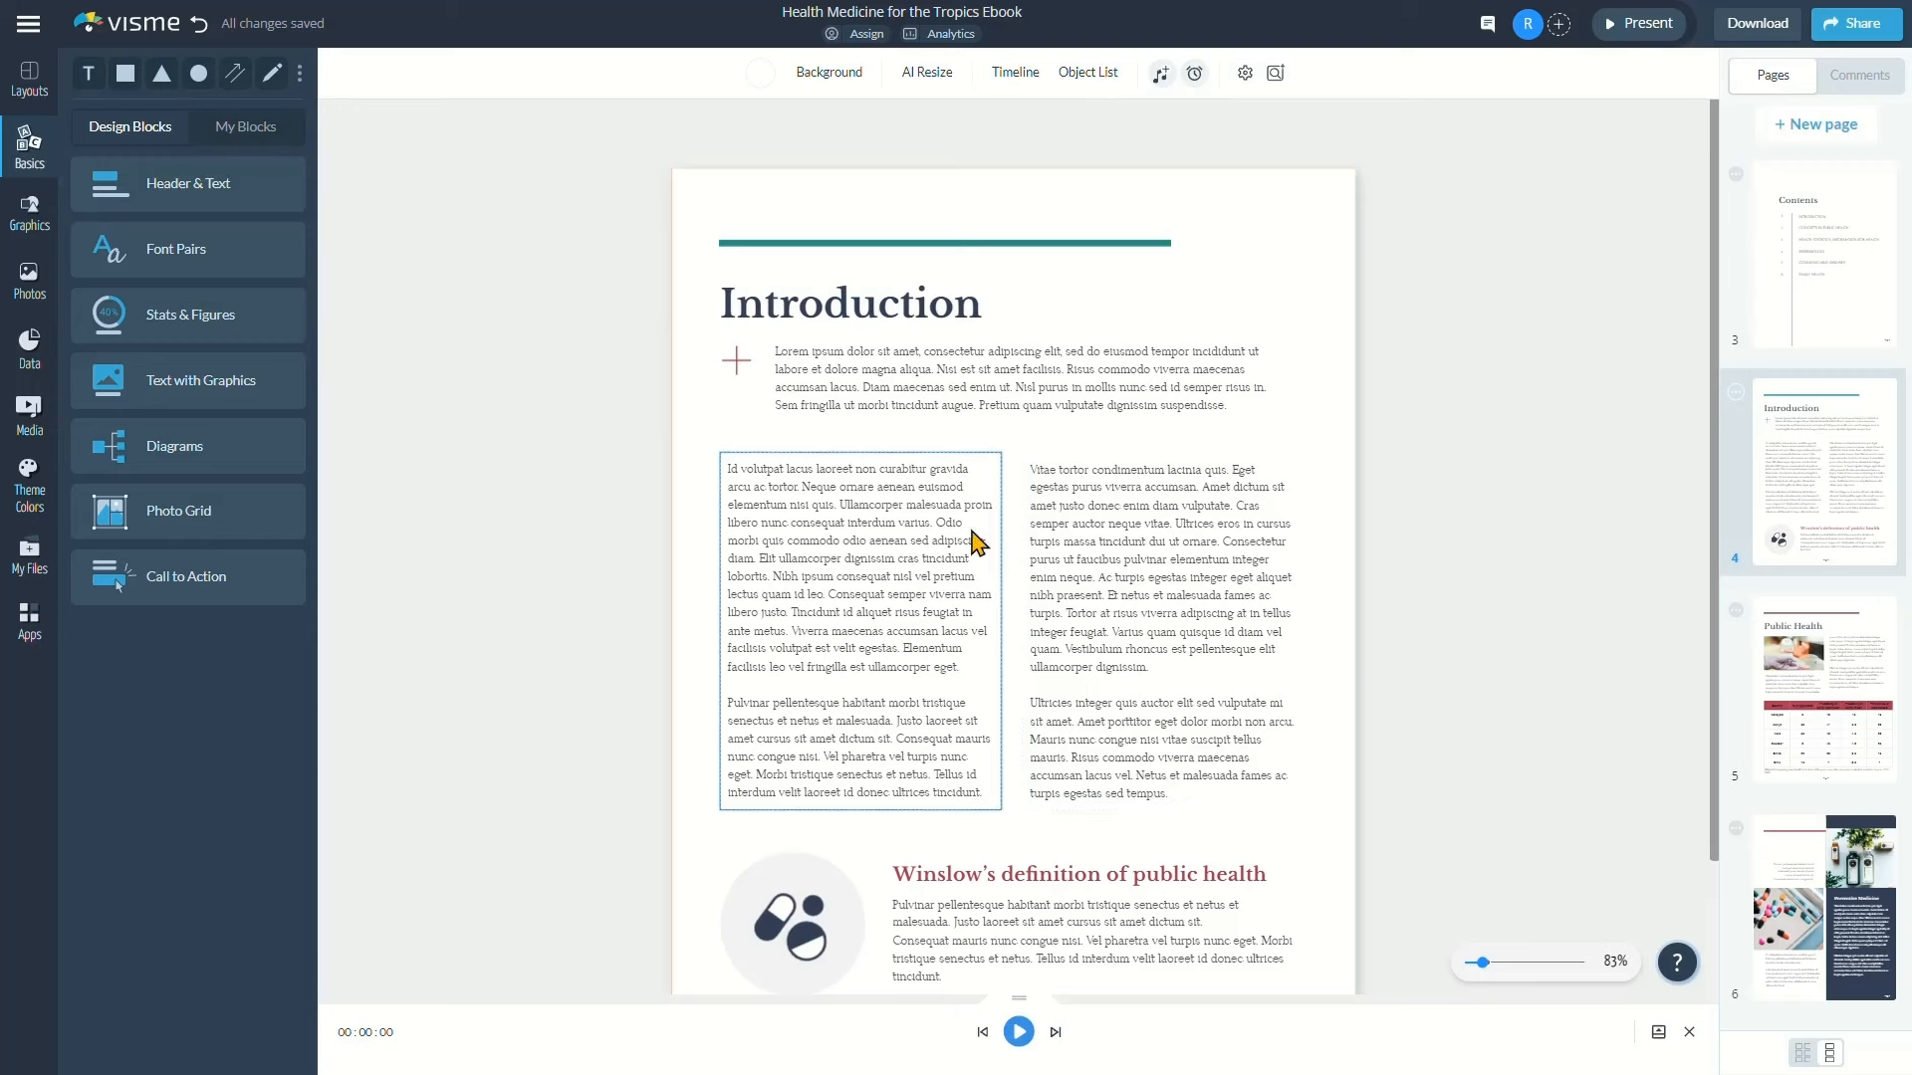
scroll(1145, 528, "down", 3)
scroll(1145, 533, "up", 3)
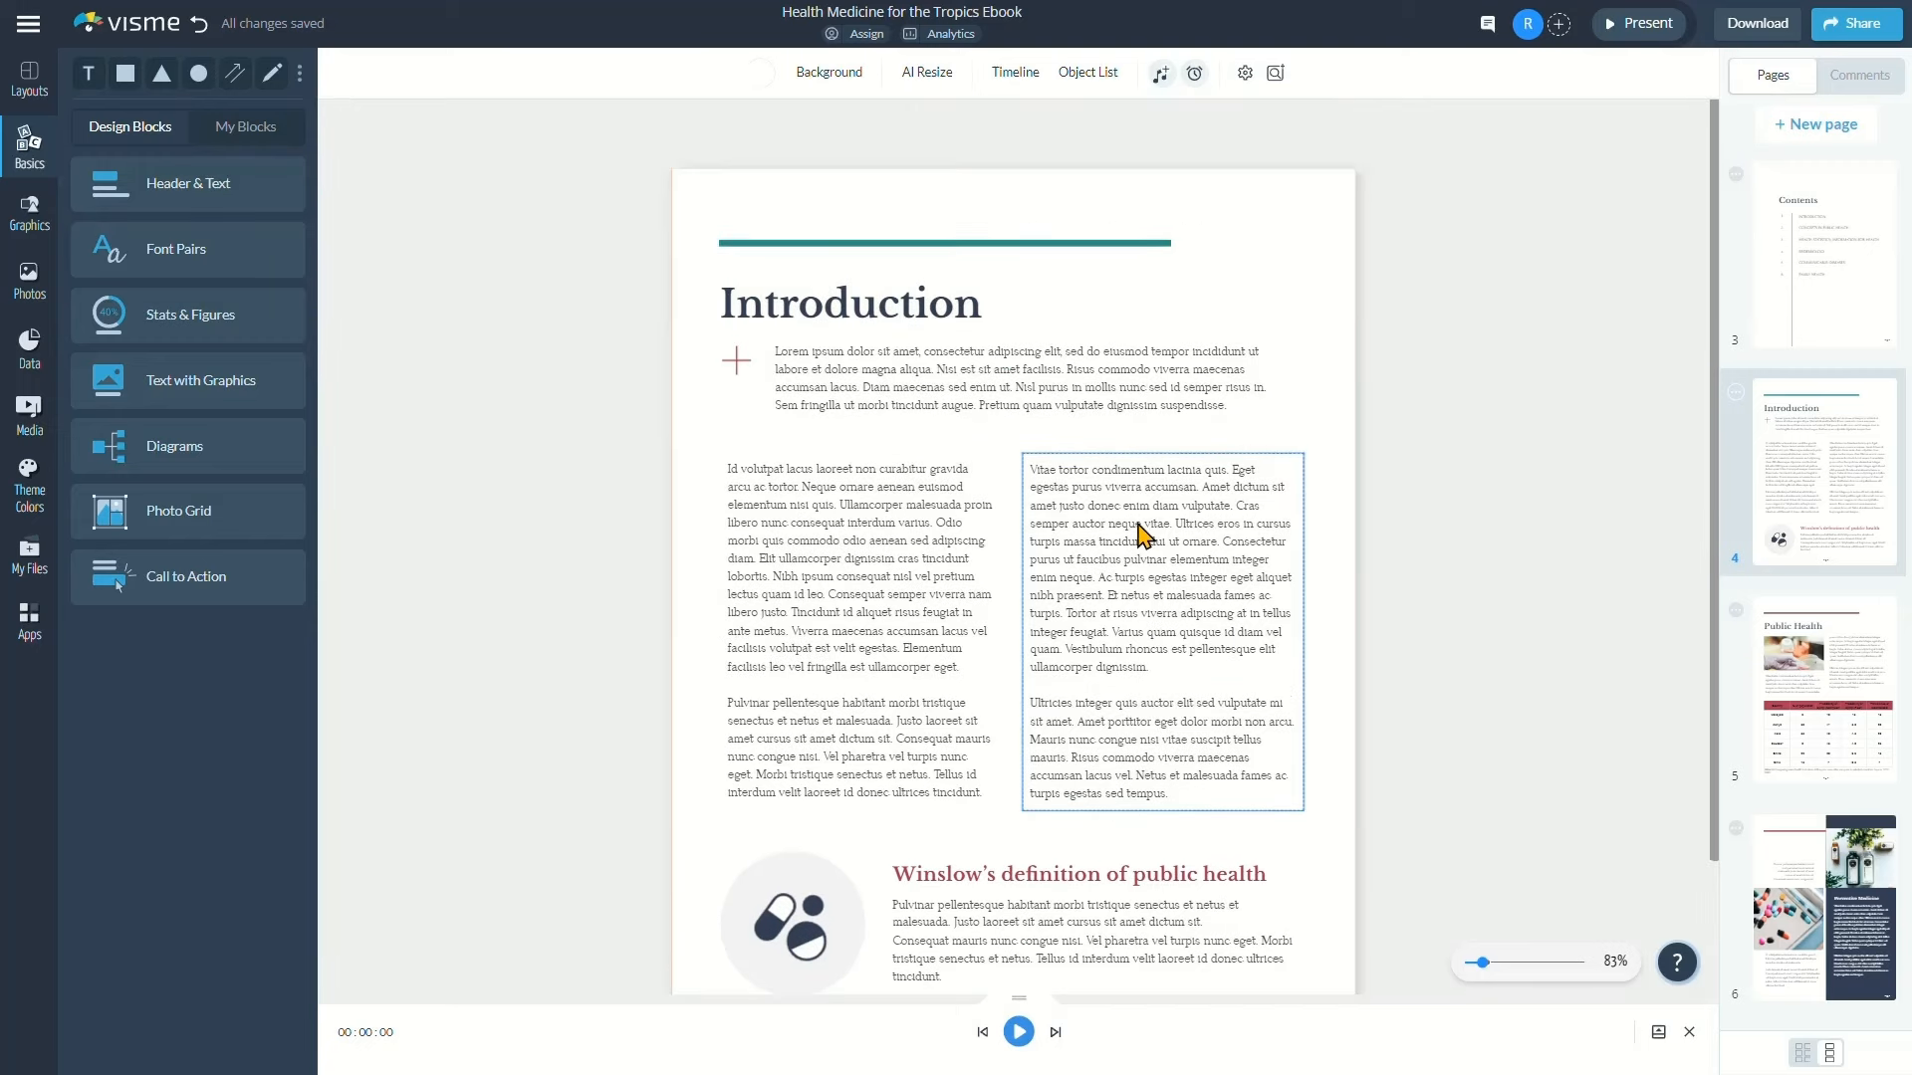
left_click(24, 299)
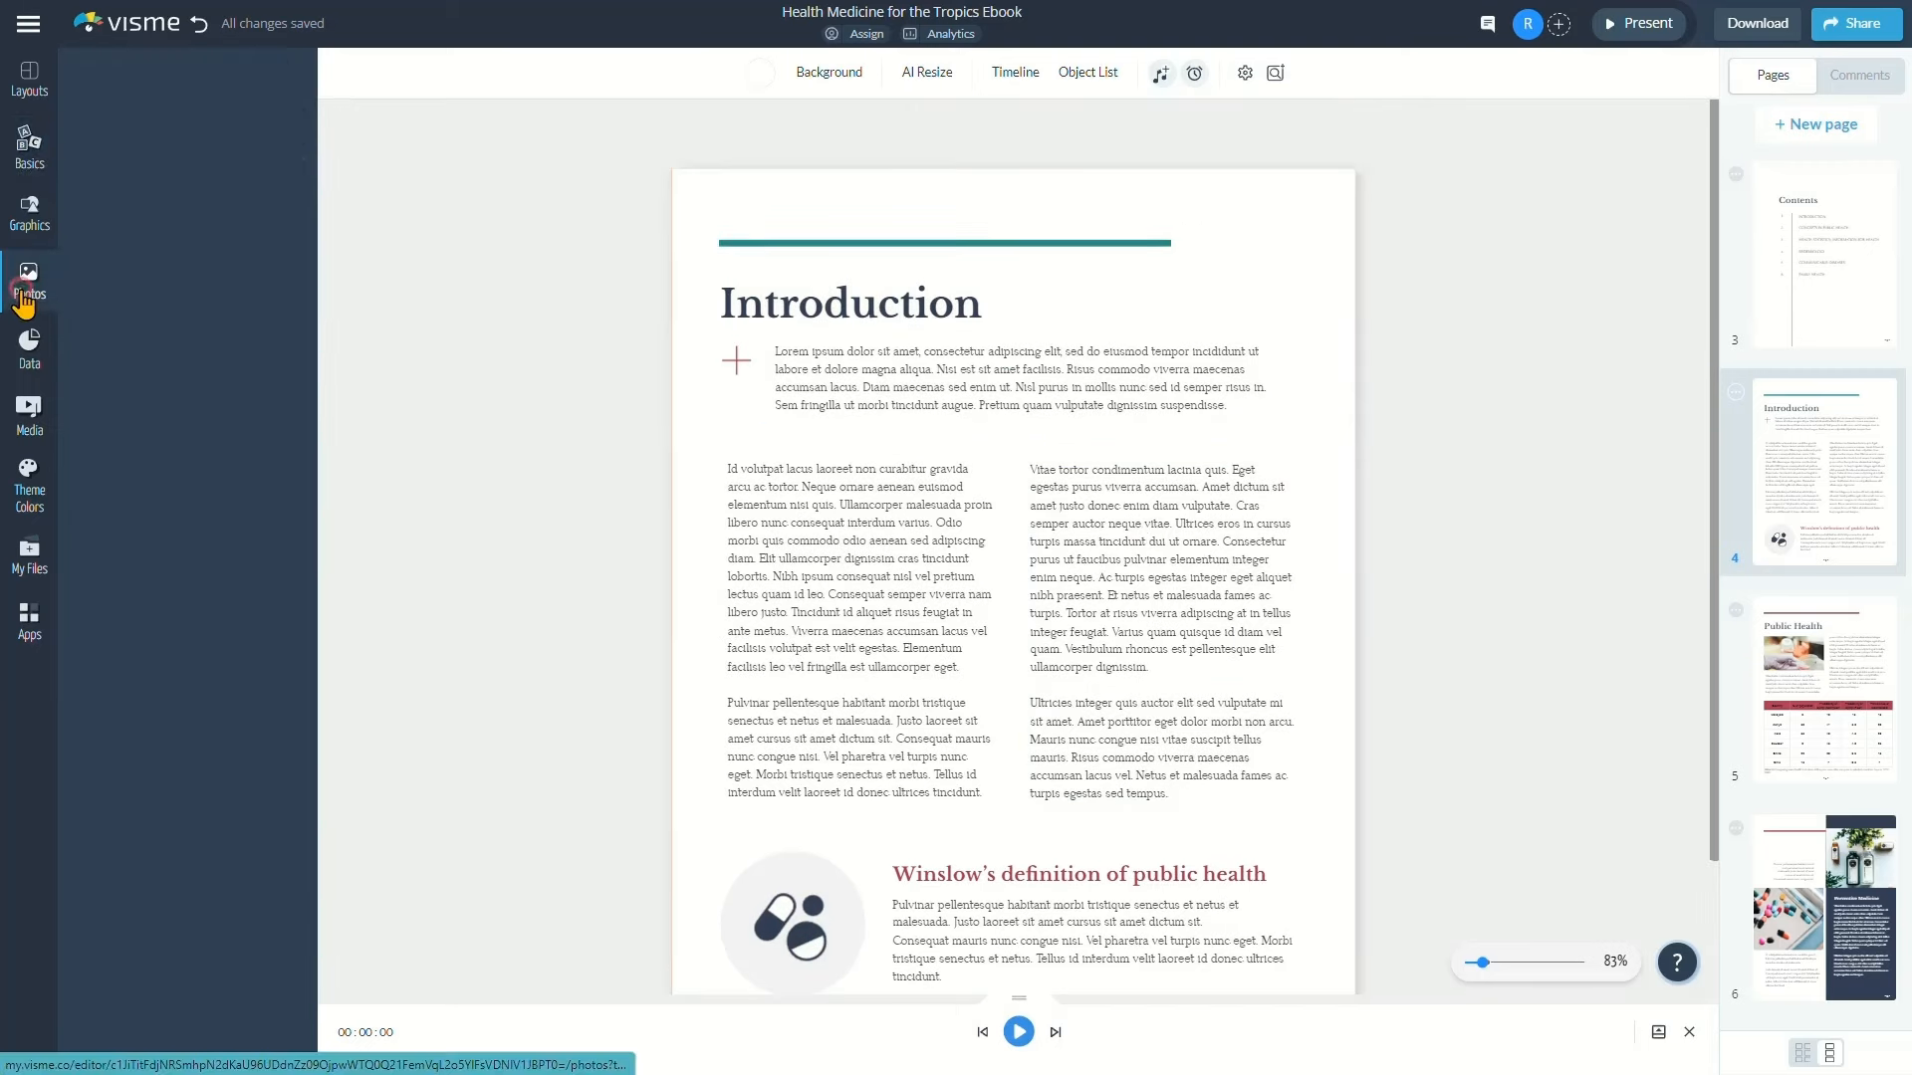
left_click(30, 416)
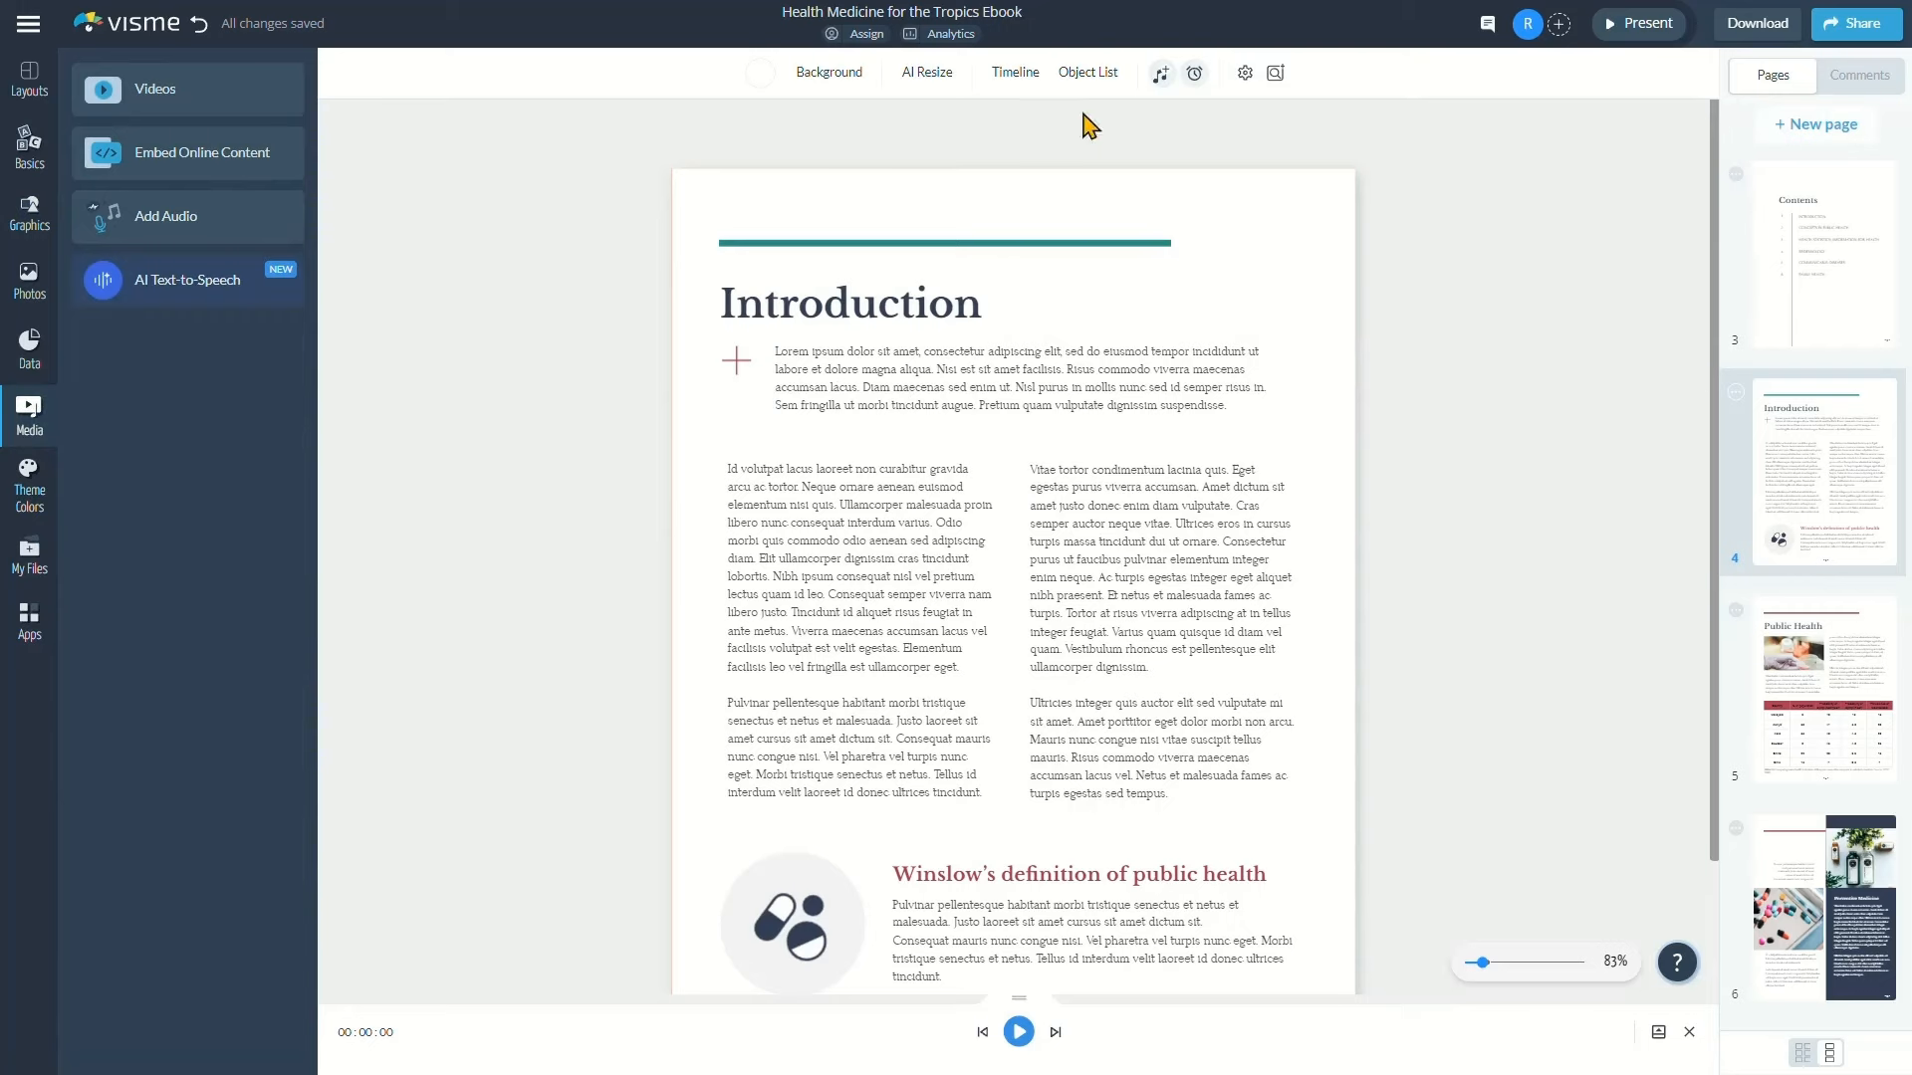
Review the image and PDF format options for downloading the ebook
left_click(1754, 36)
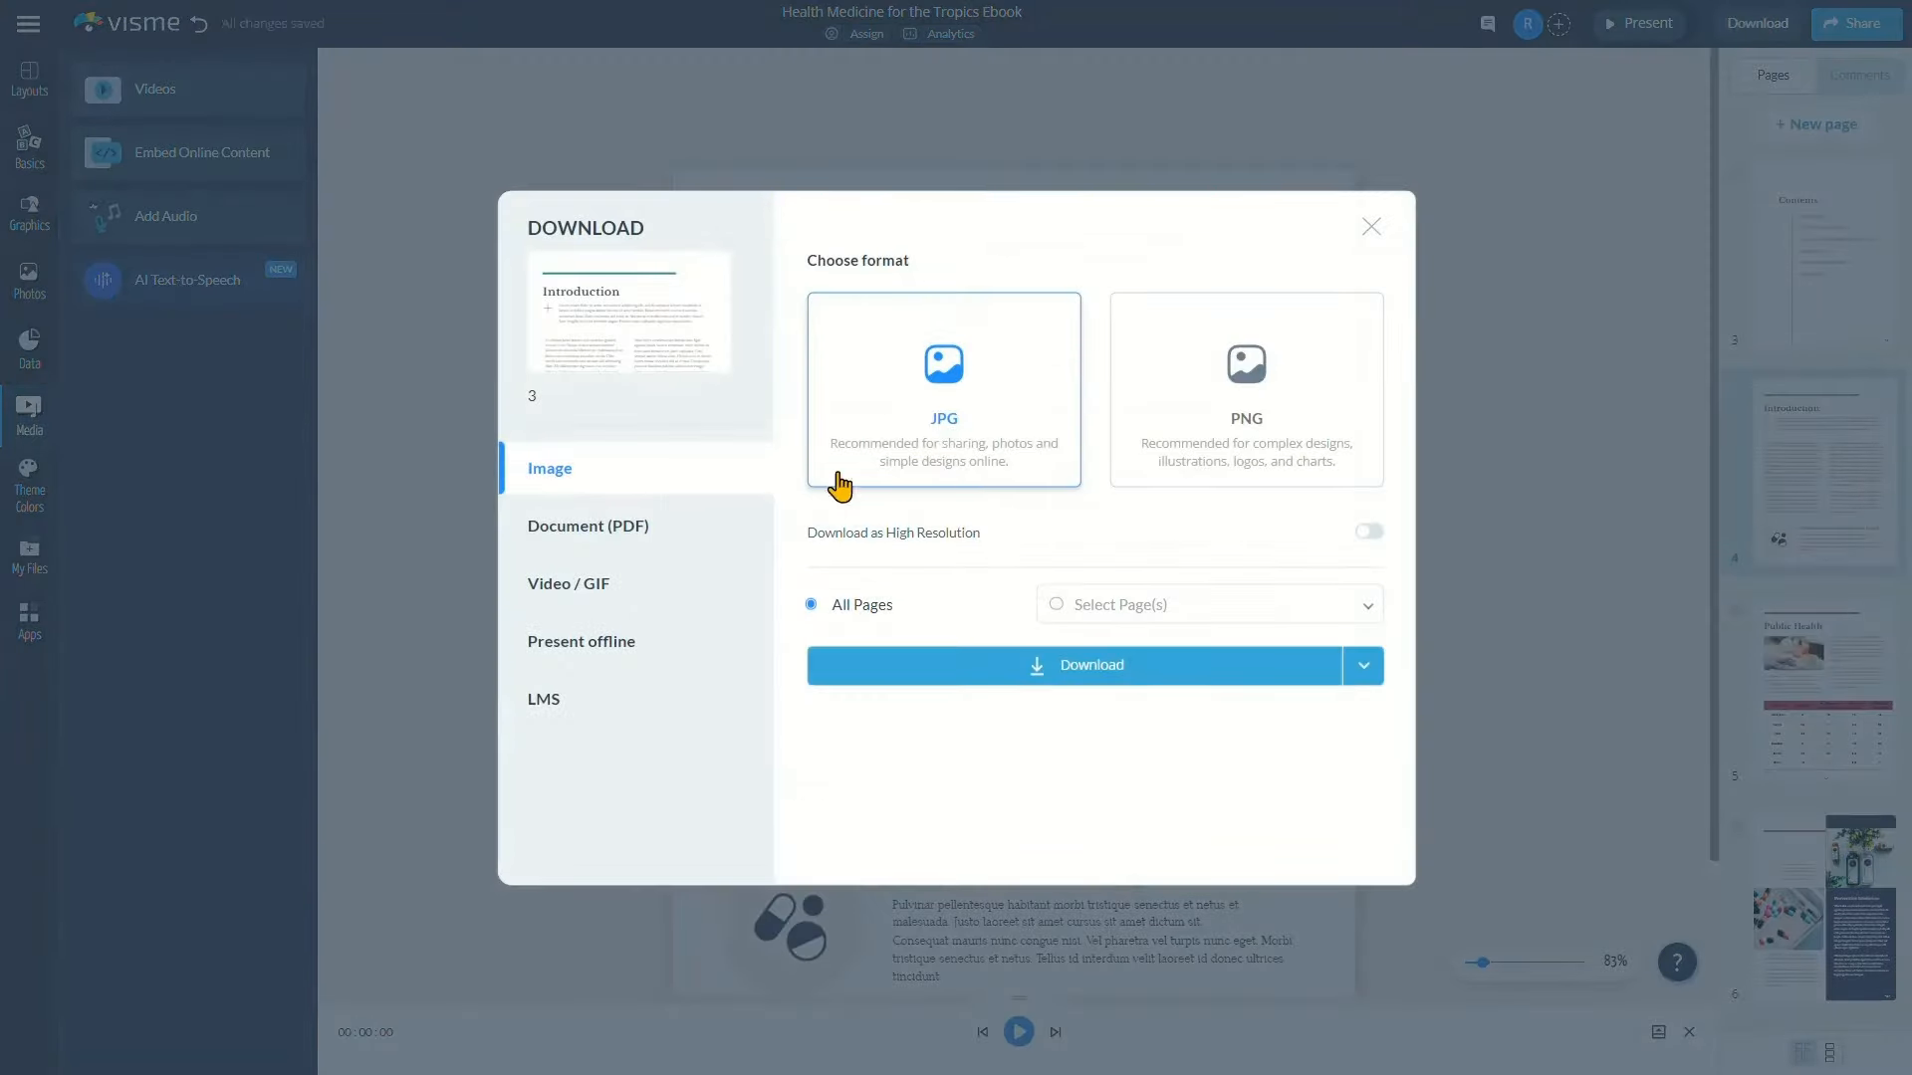
left_click(615, 531)
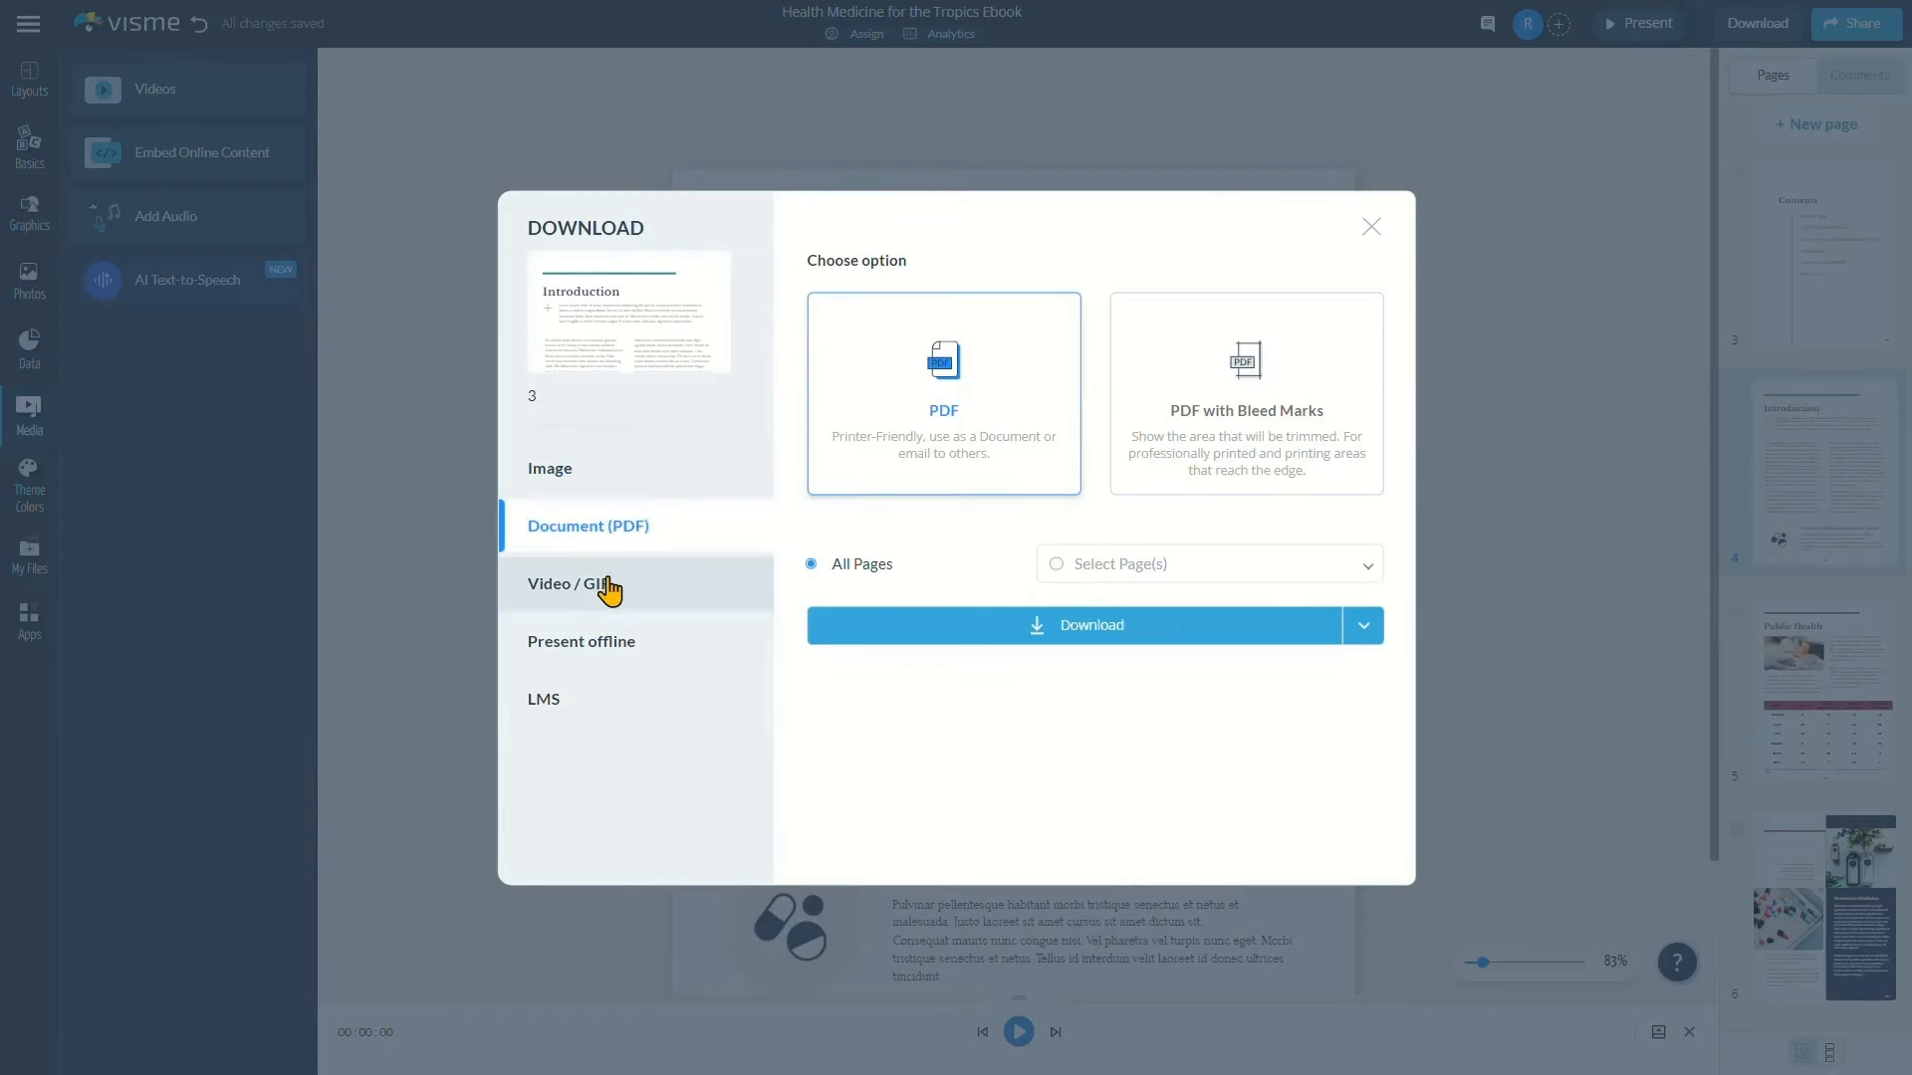
left_click(1373, 229)
Review the online sharing options for publishing to the web, sharing privately and embedding the ebook
left_click(1850, 30)
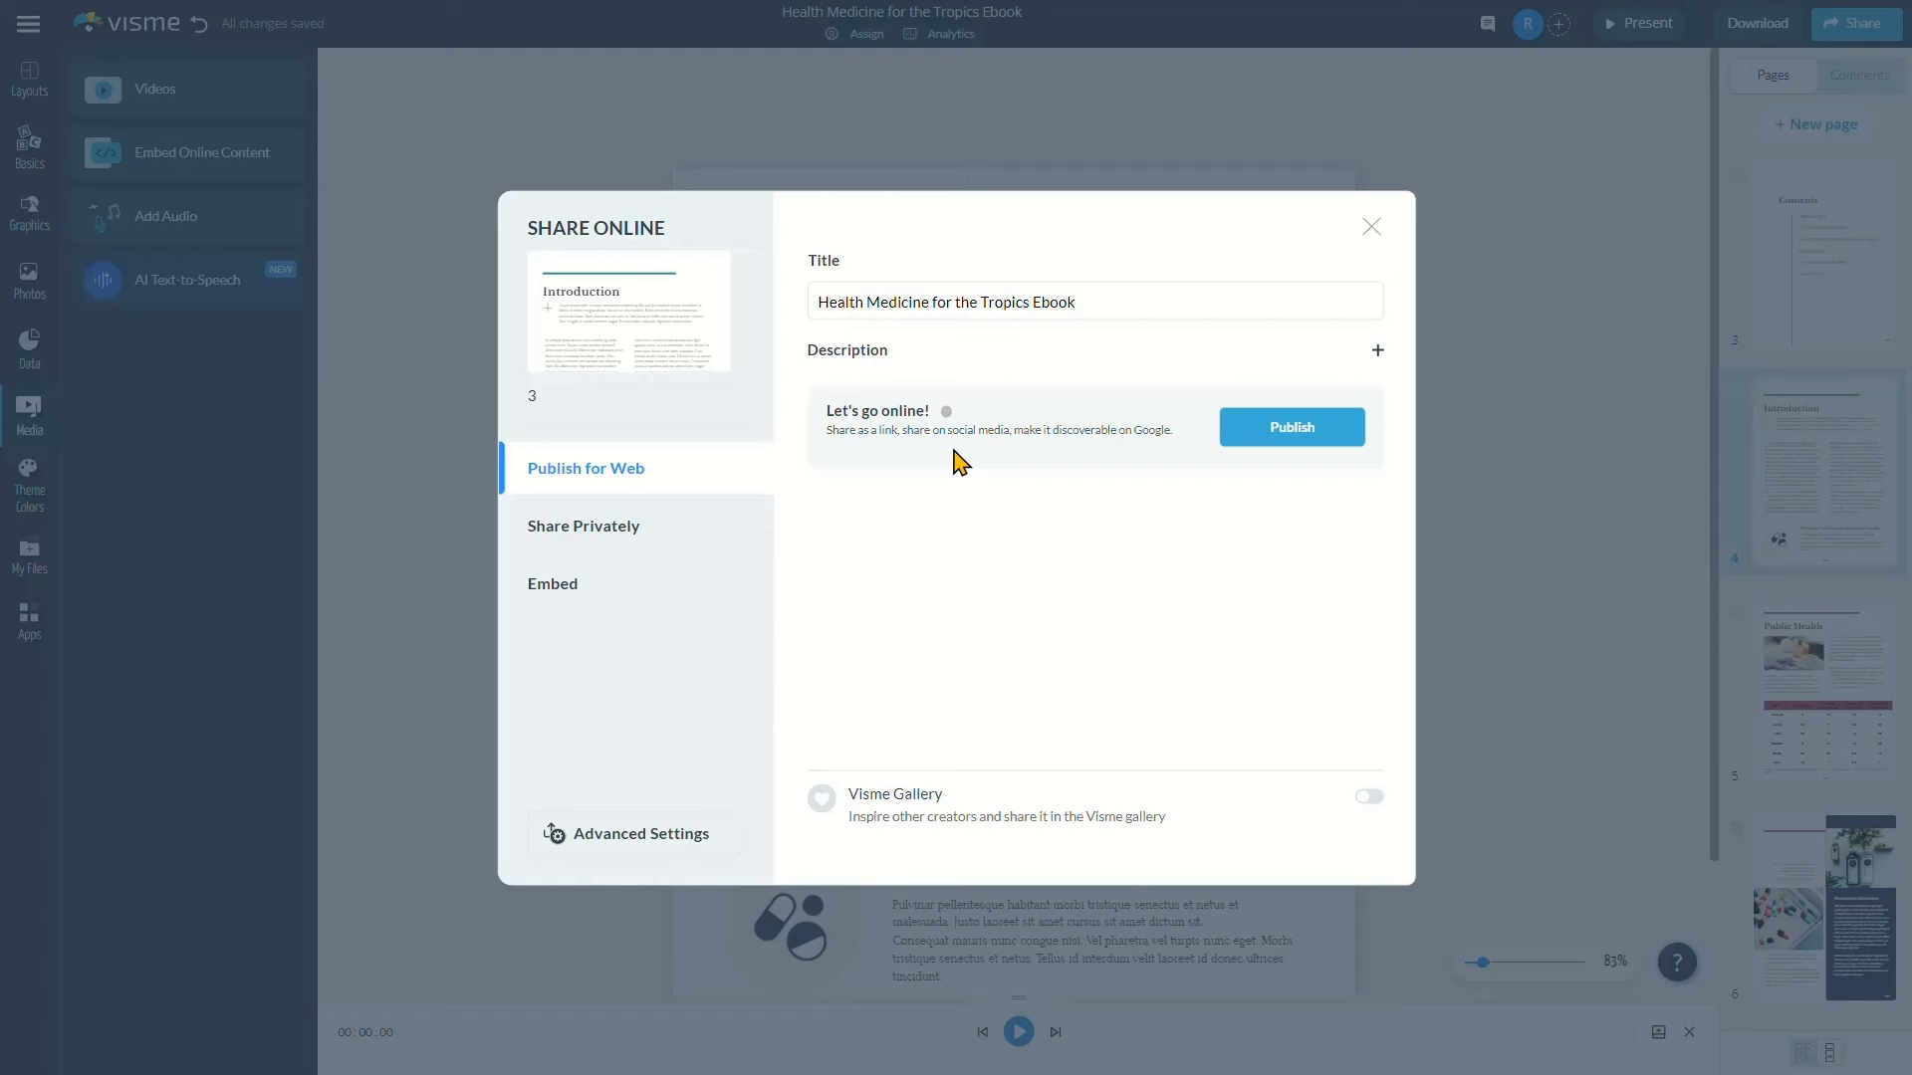
left_click(551, 526)
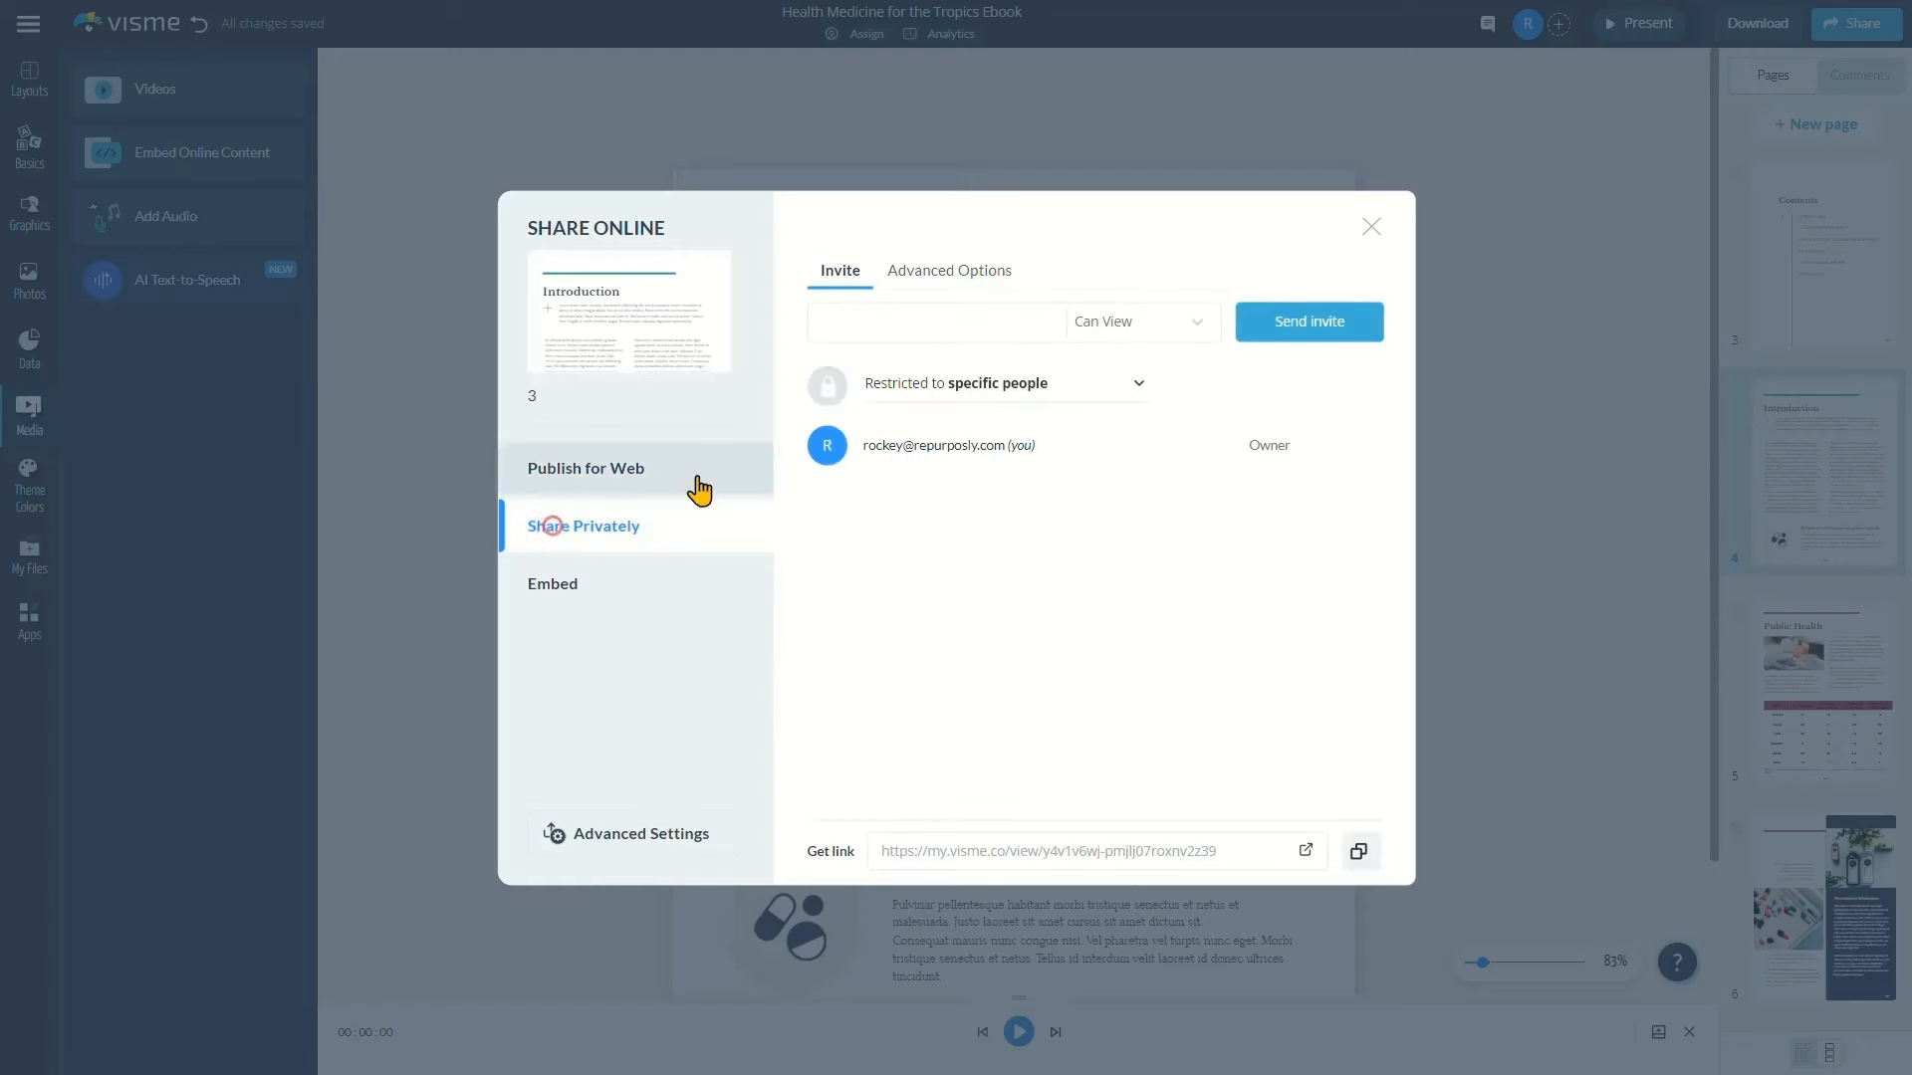
left_click(563, 584)
left_click(611, 493)
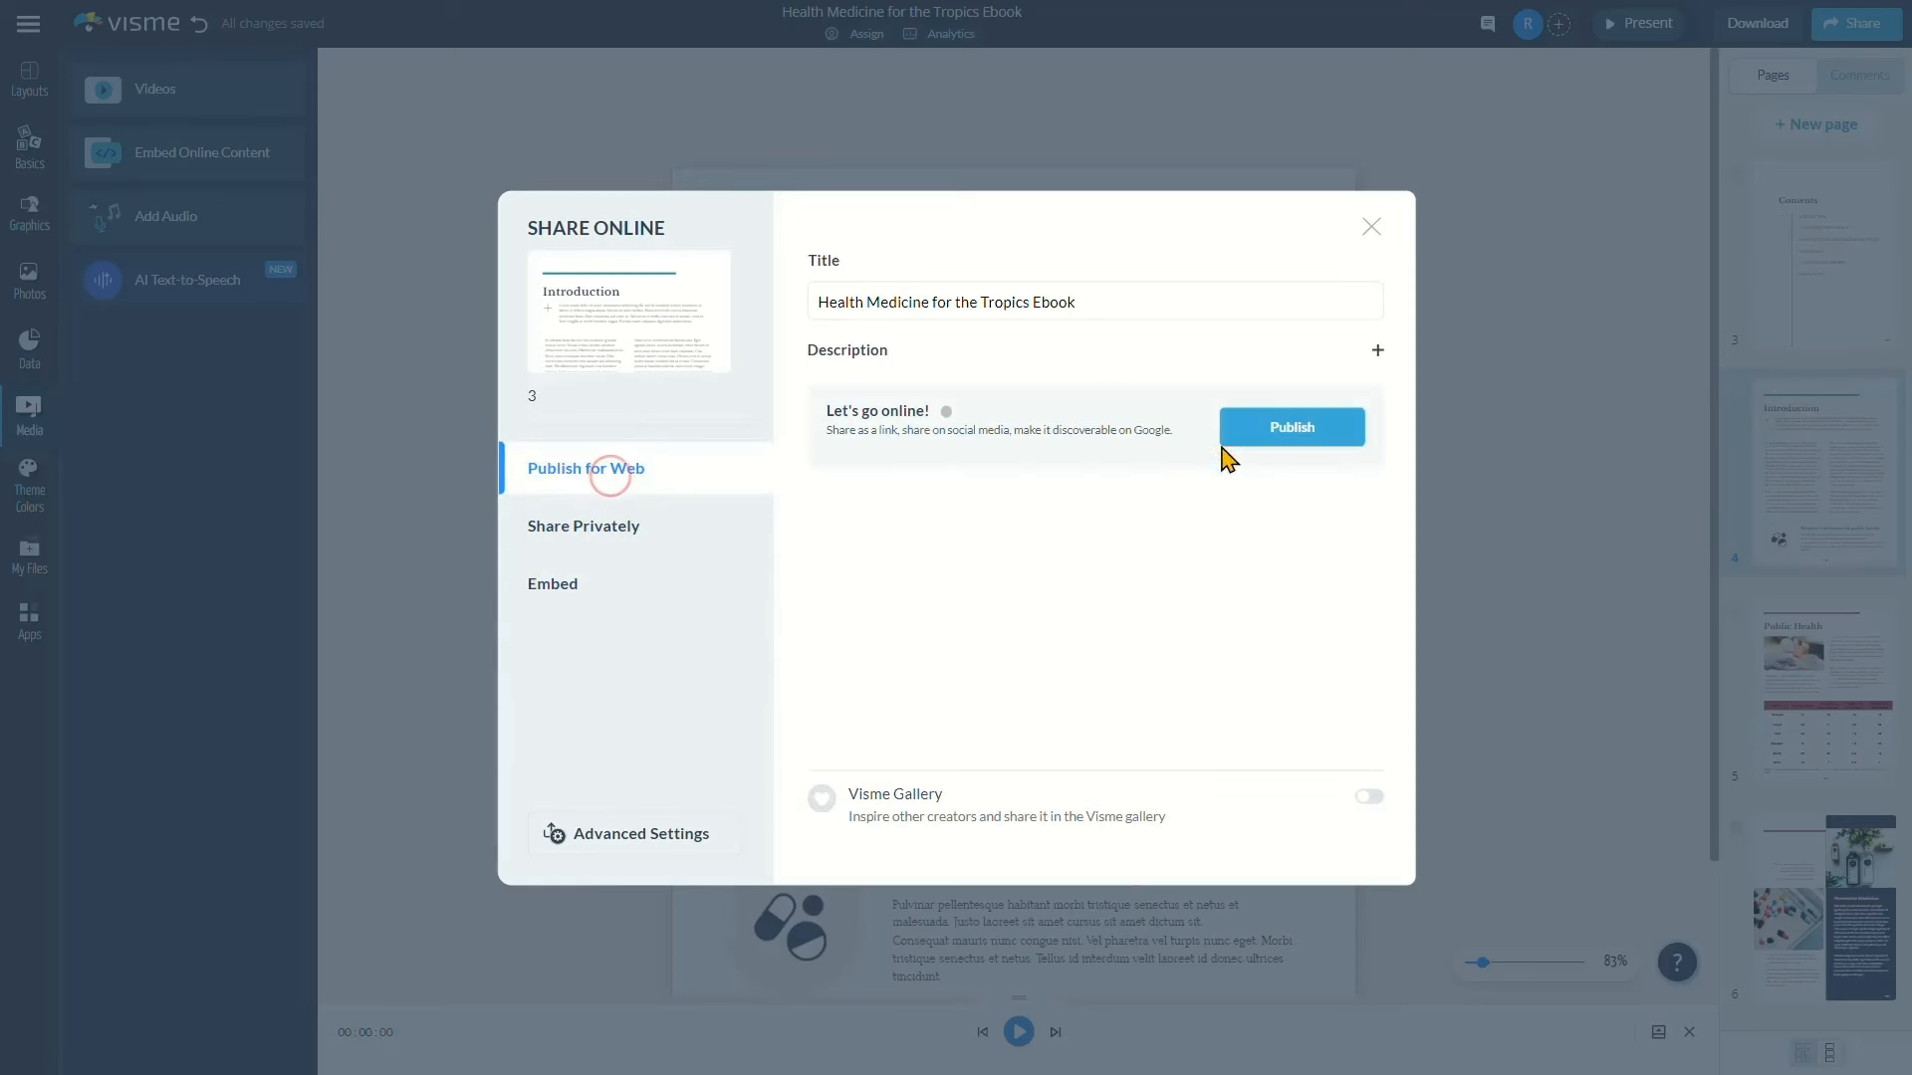
left_click(1371, 230)
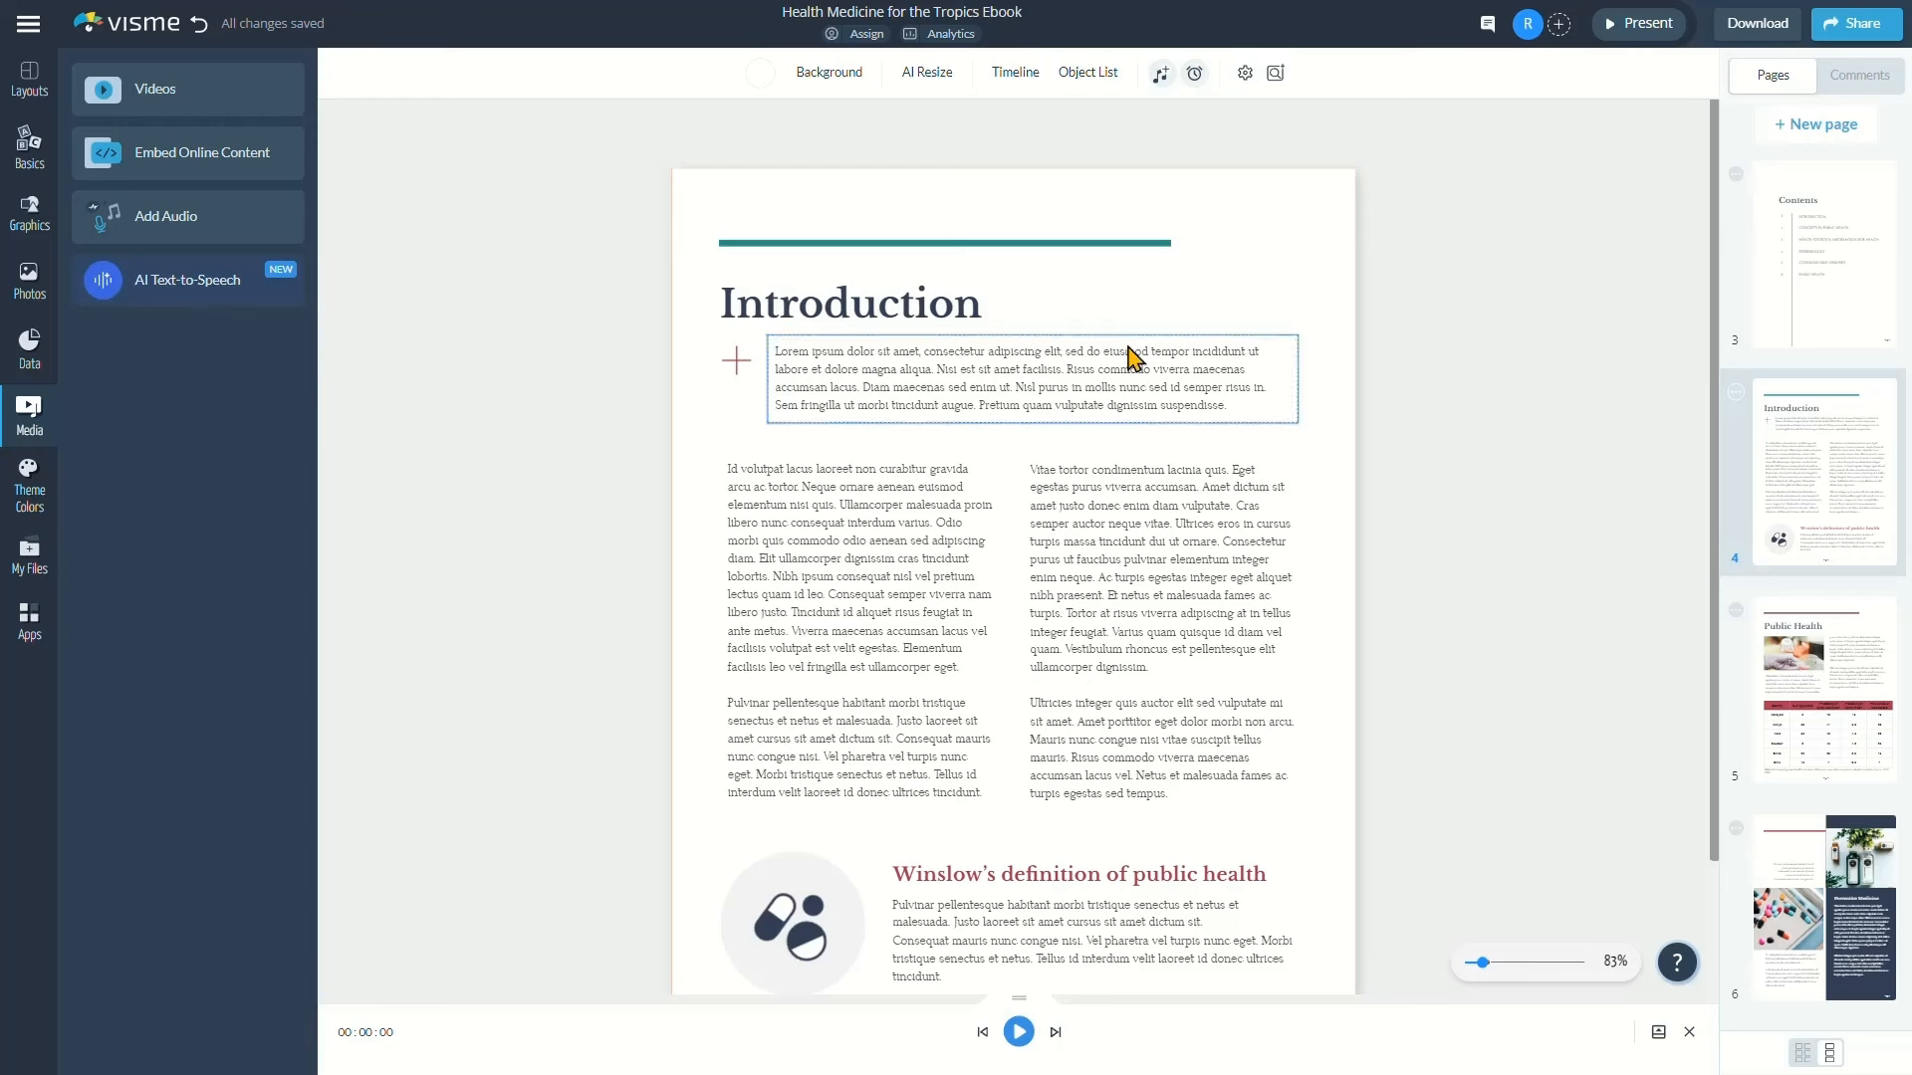
Present the ebook as a flipbook, page through to its last page and return to the editor
left_click(1627, 28)
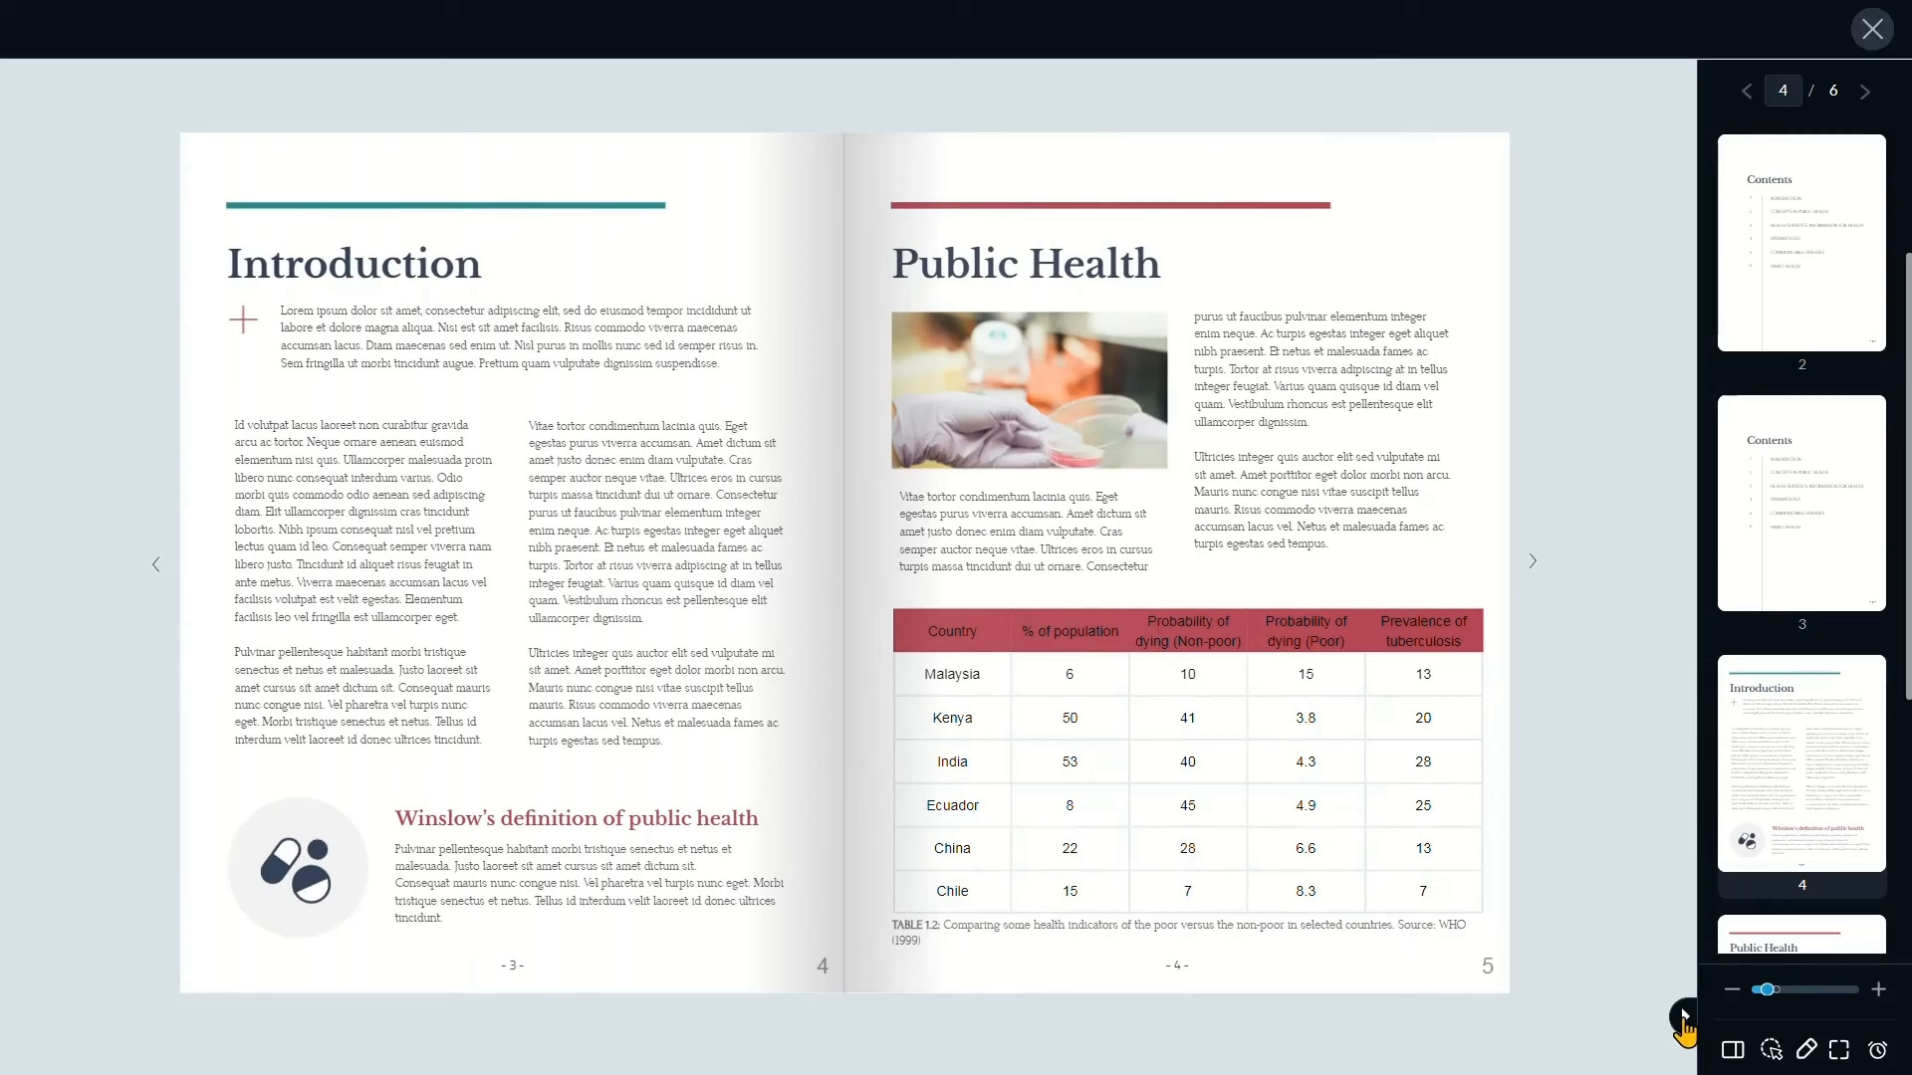
left_click(1538, 586)
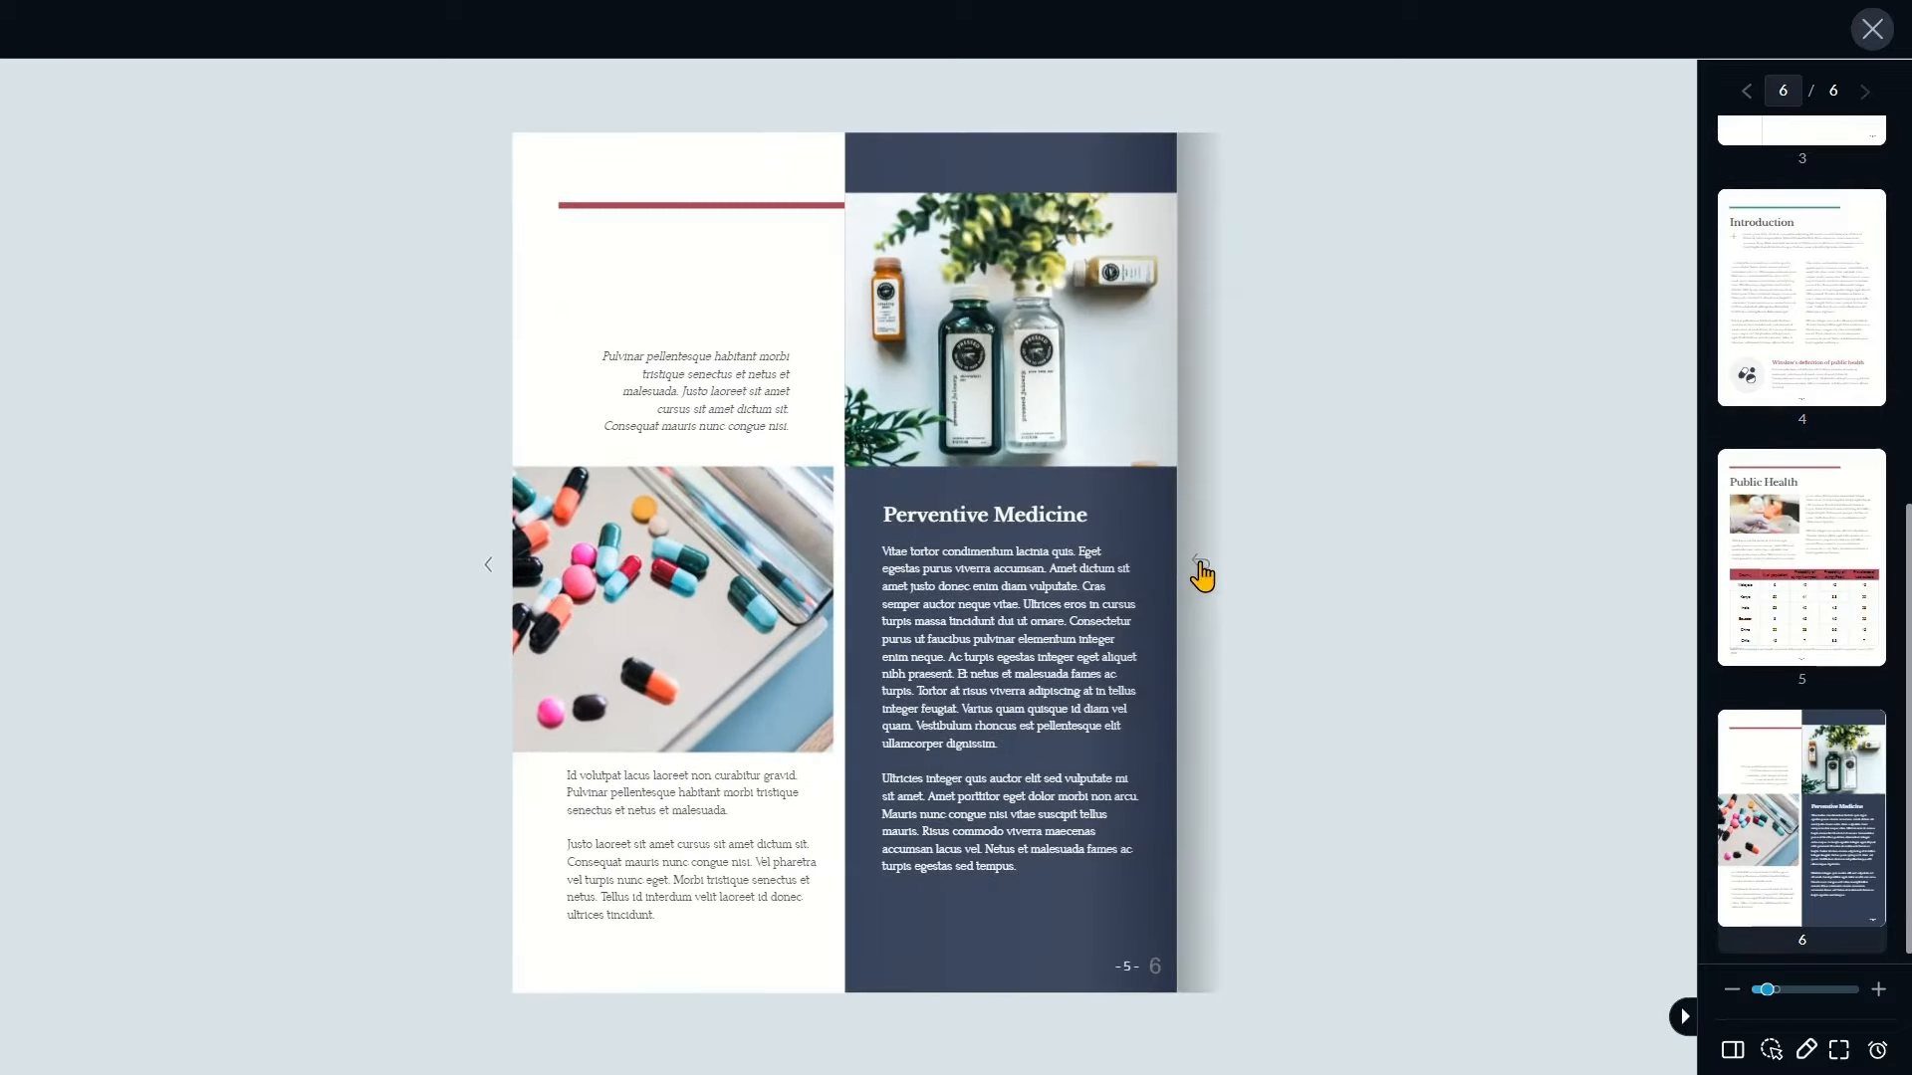
left_click(1202, 567)
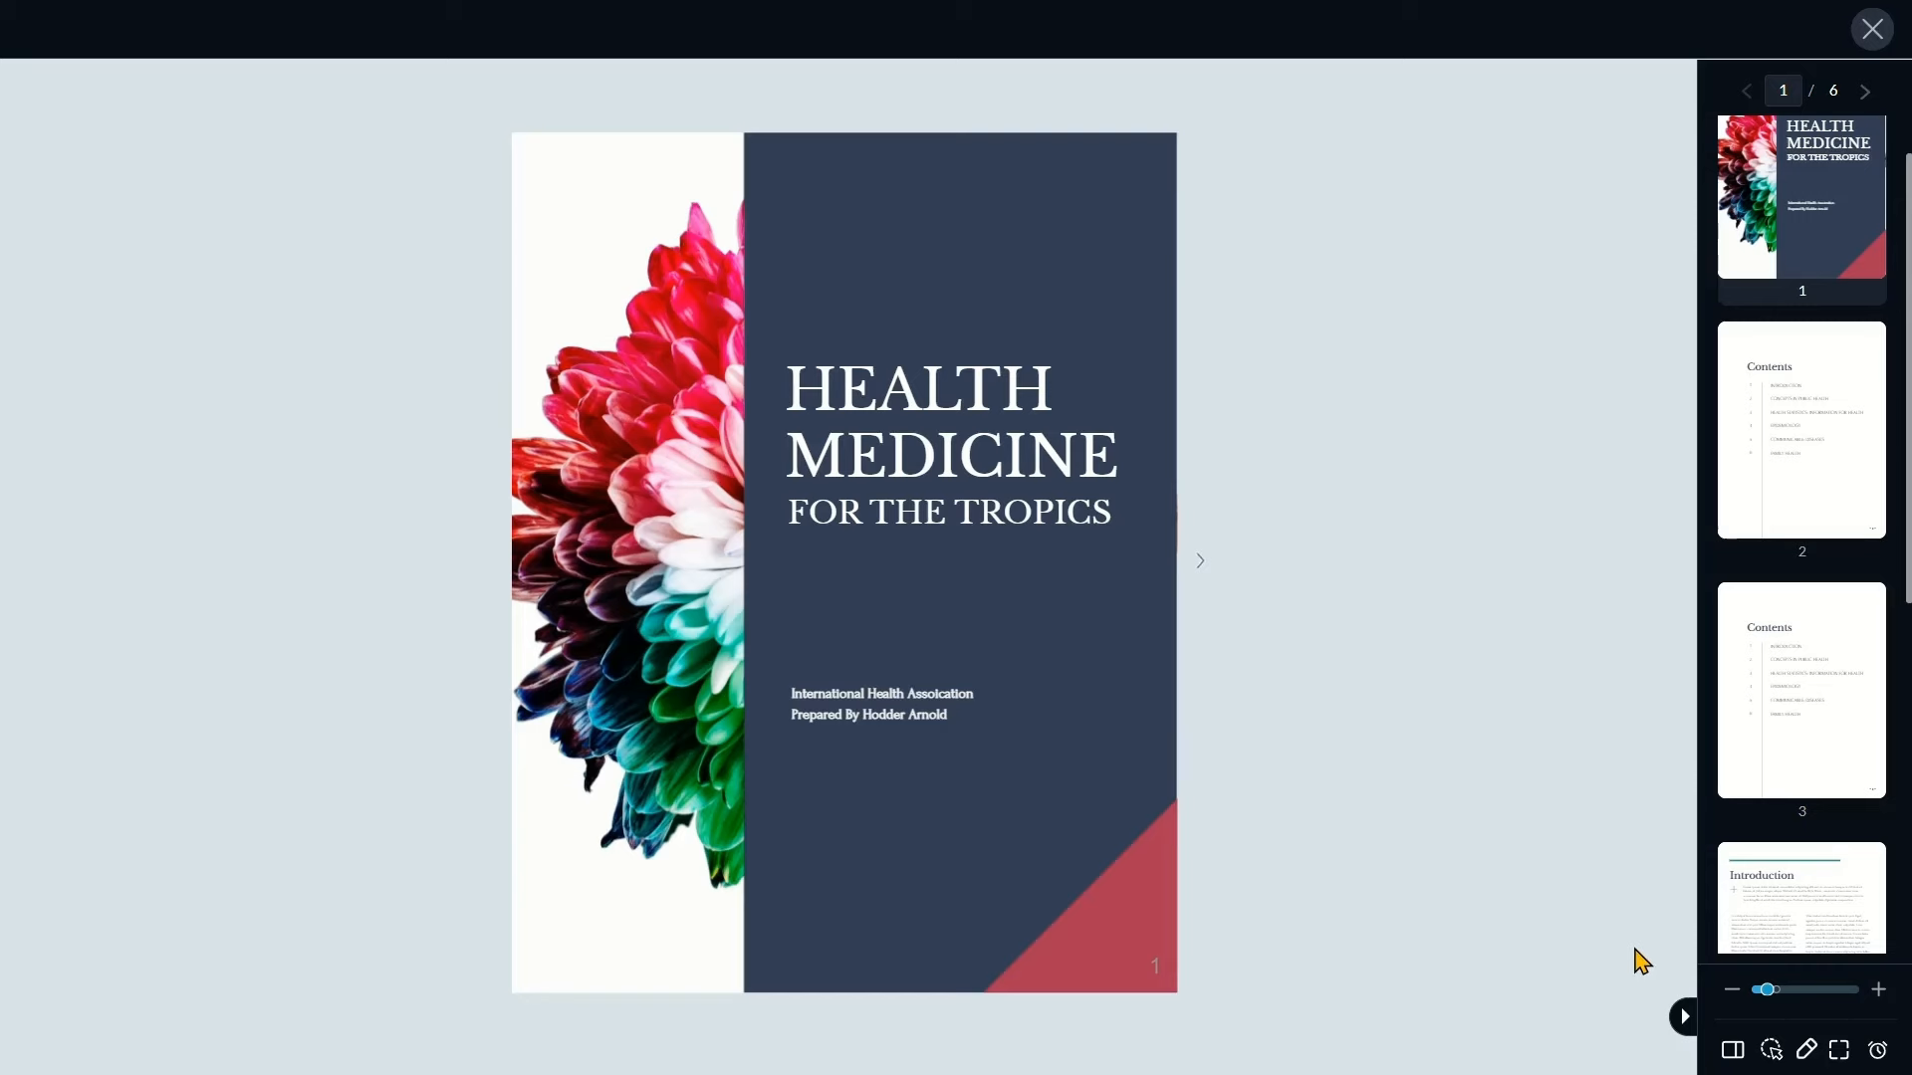
left_click(1871, 29)
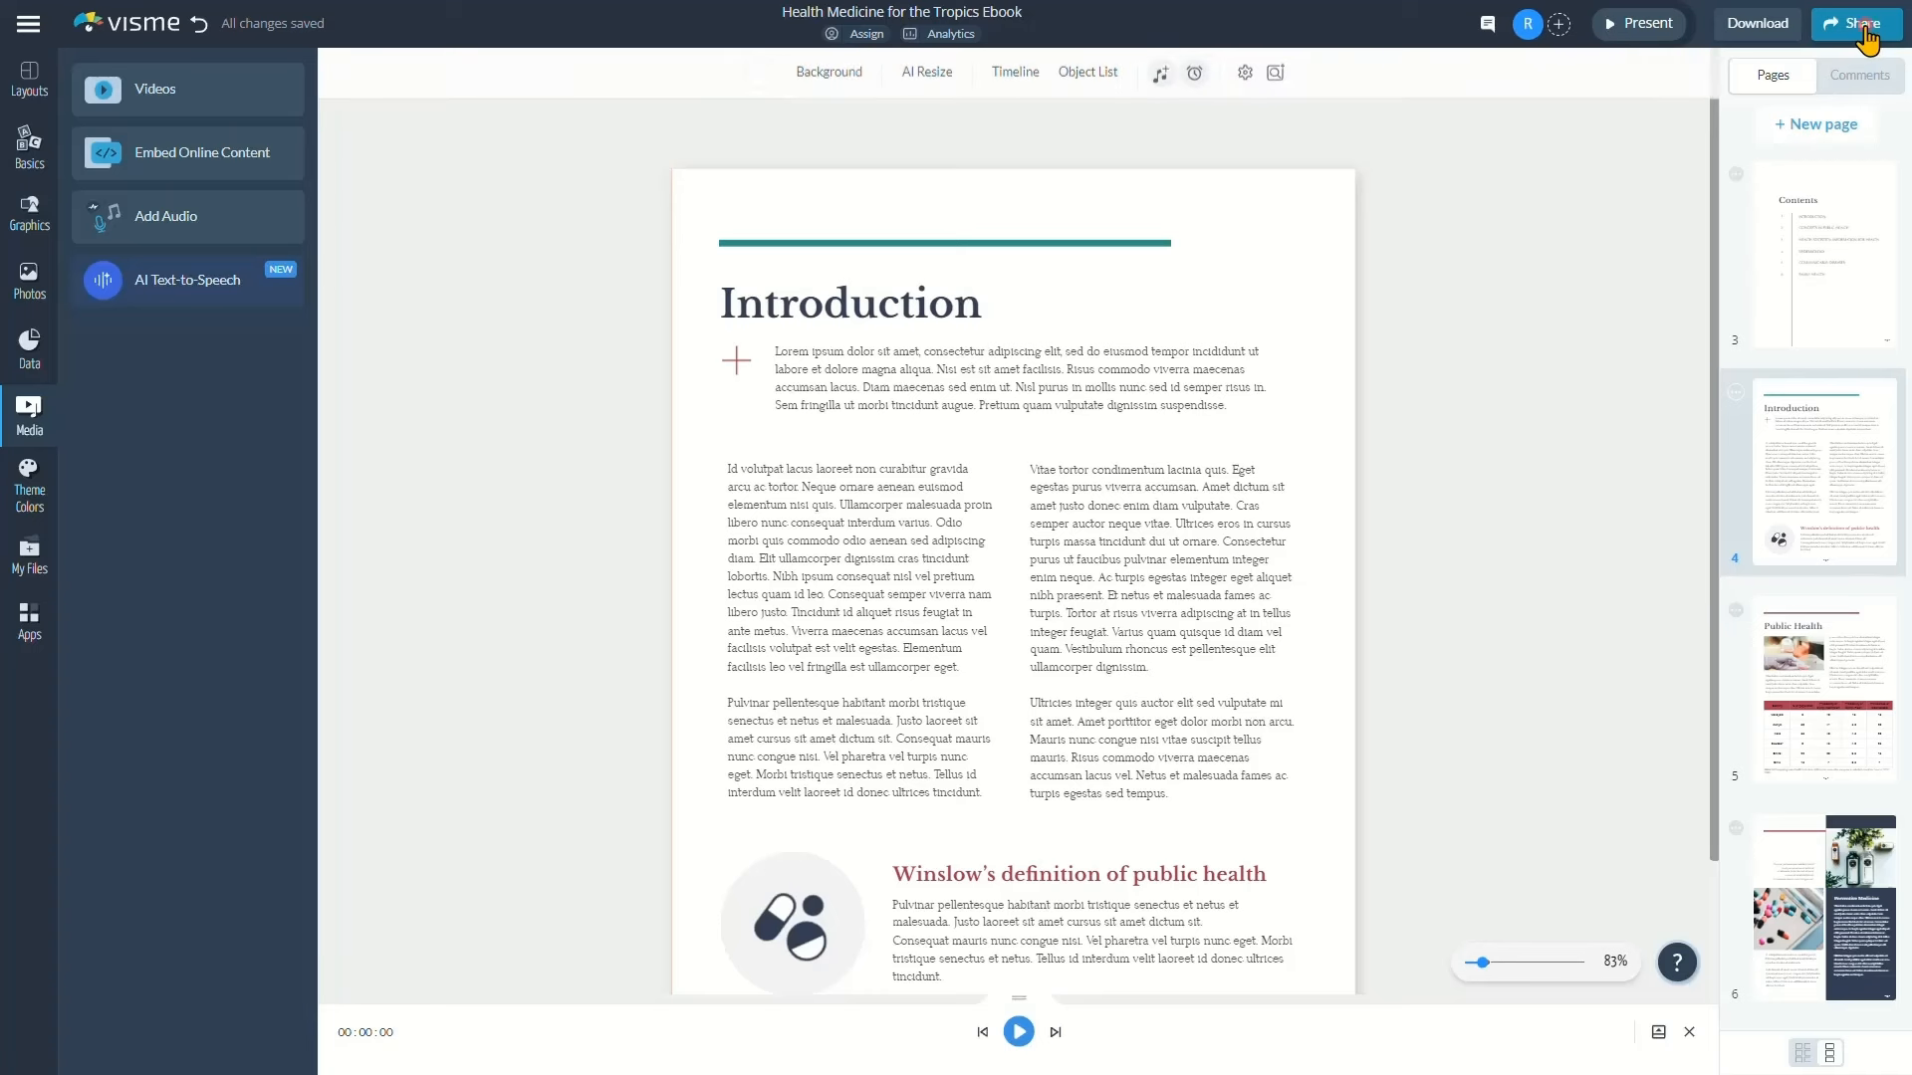
Check the ebook's PDF download options once more
left_click(1778, 23)
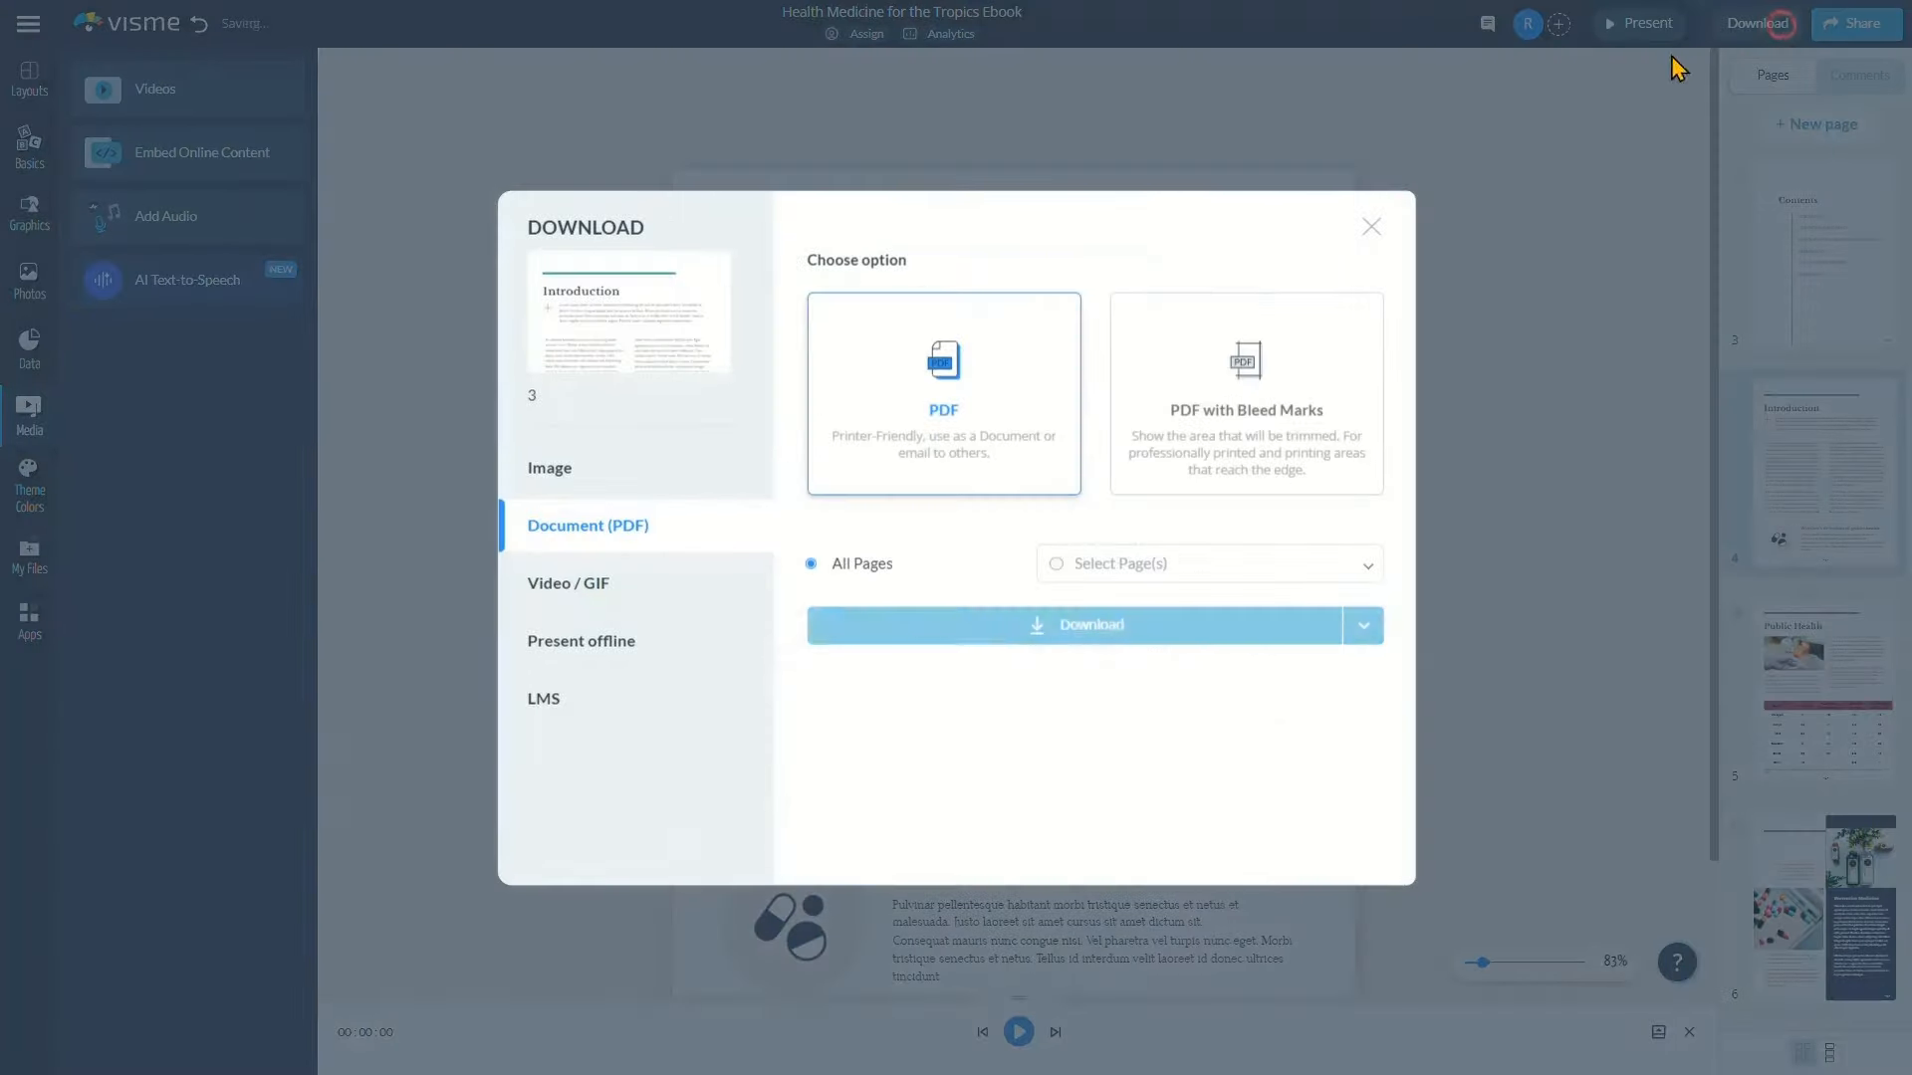
left_click(1362, 231)
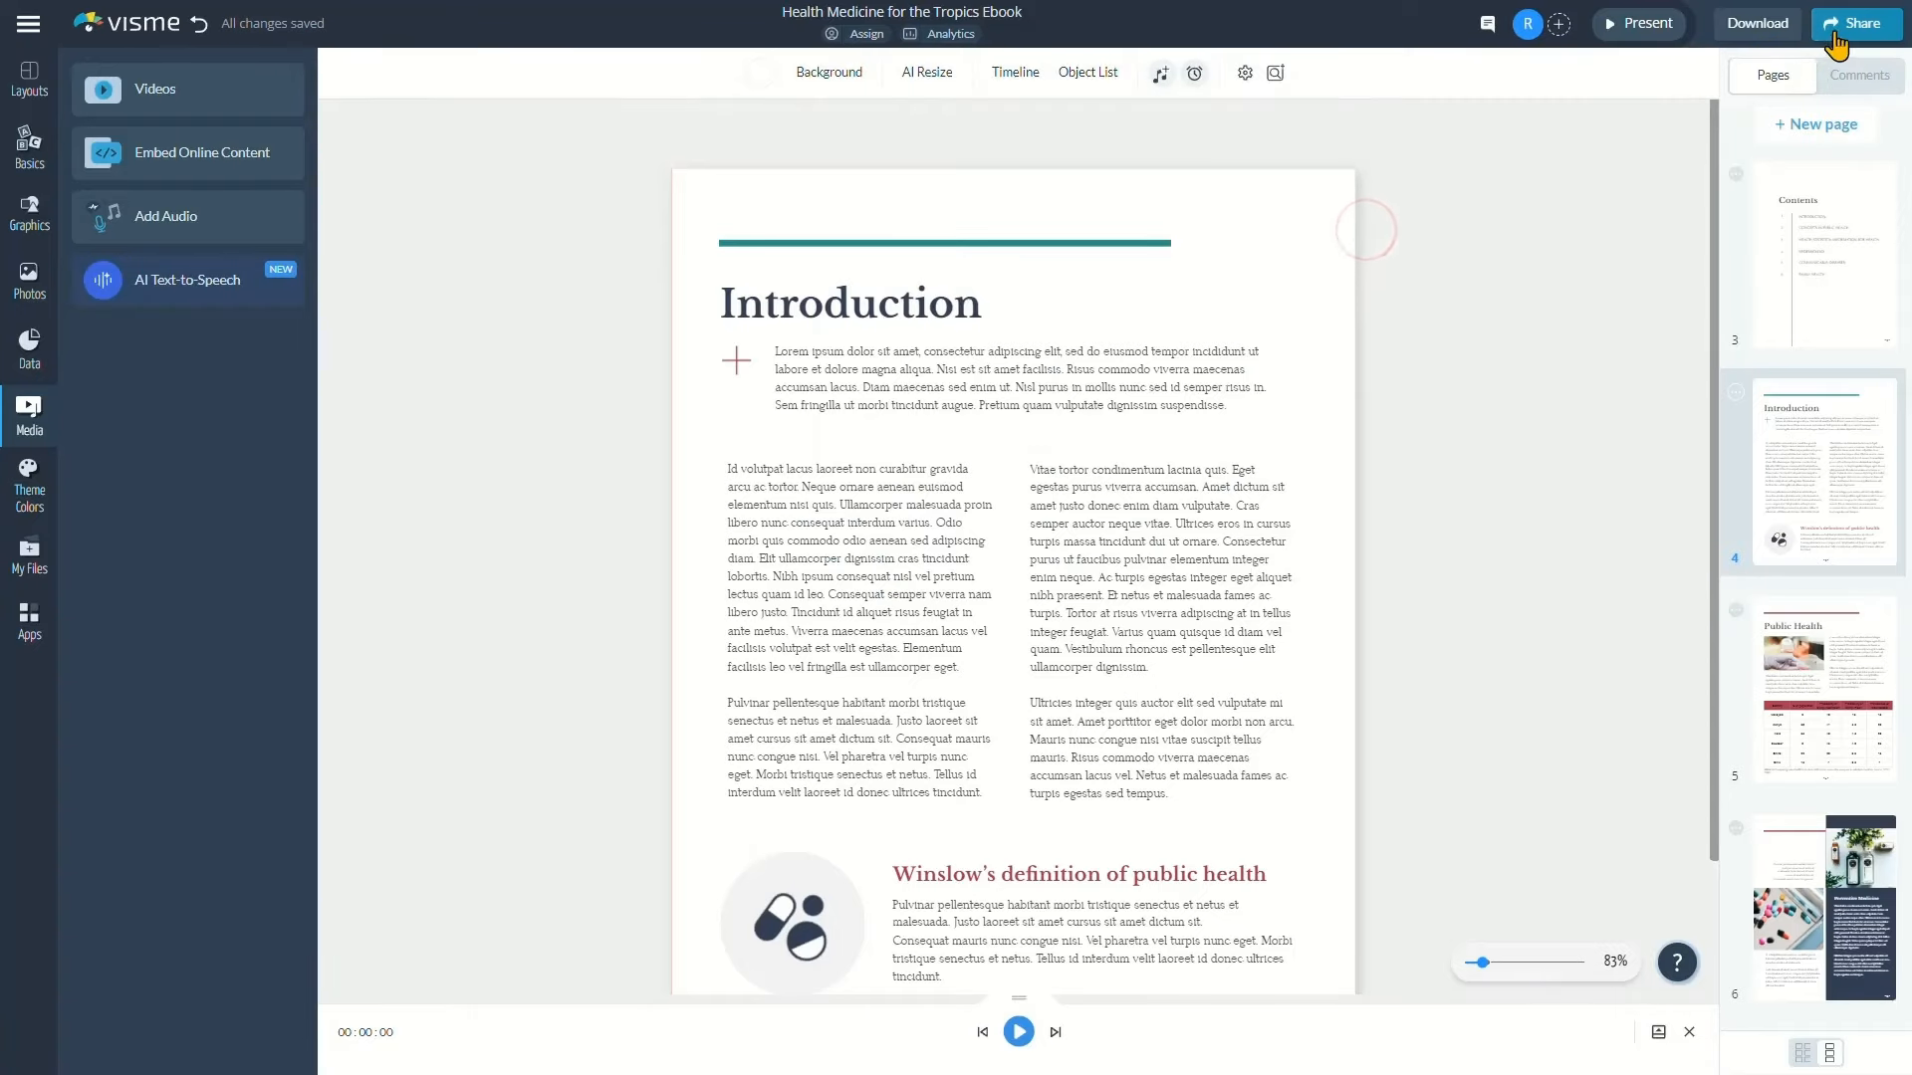
In the advanced sharing settings, enable Requires Registration in the privacy options and check the sound options
left_click(1847, 28)
left_click(641, 834)
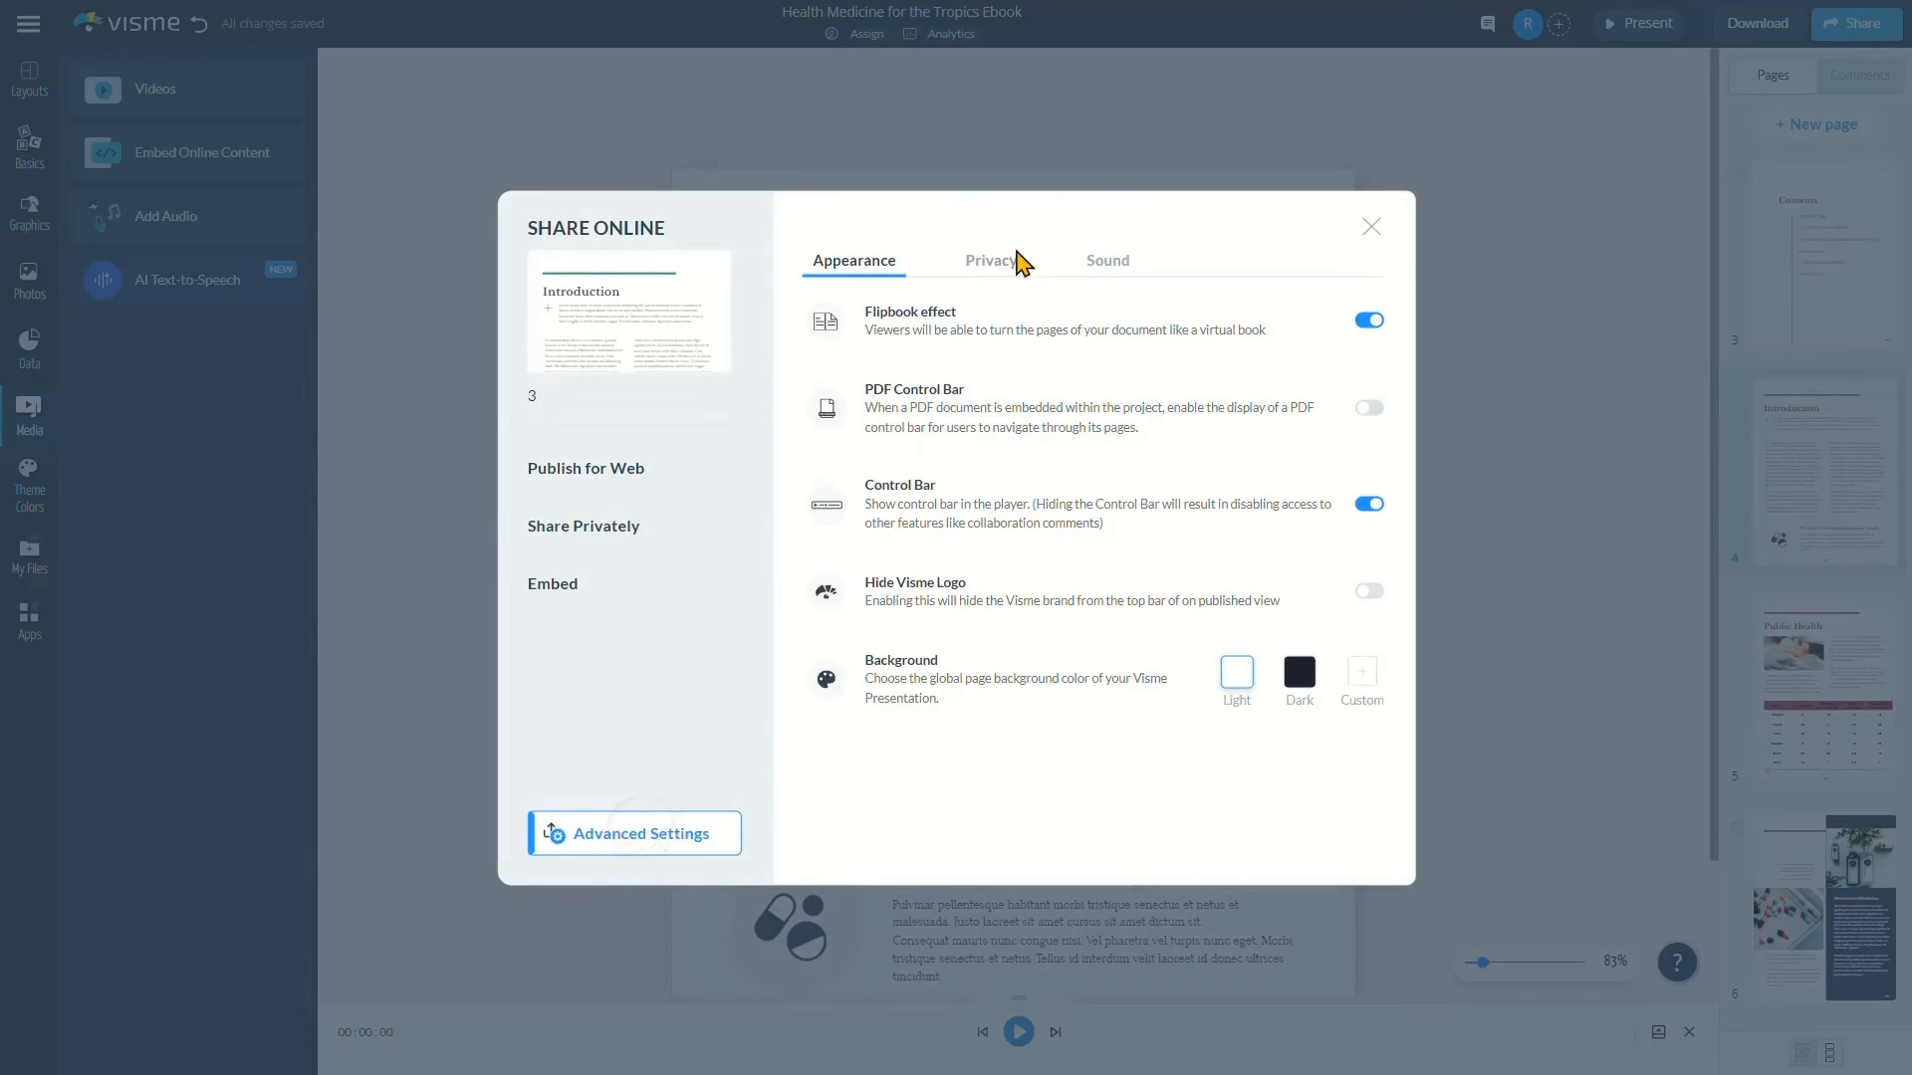
left_click(1004, 261)
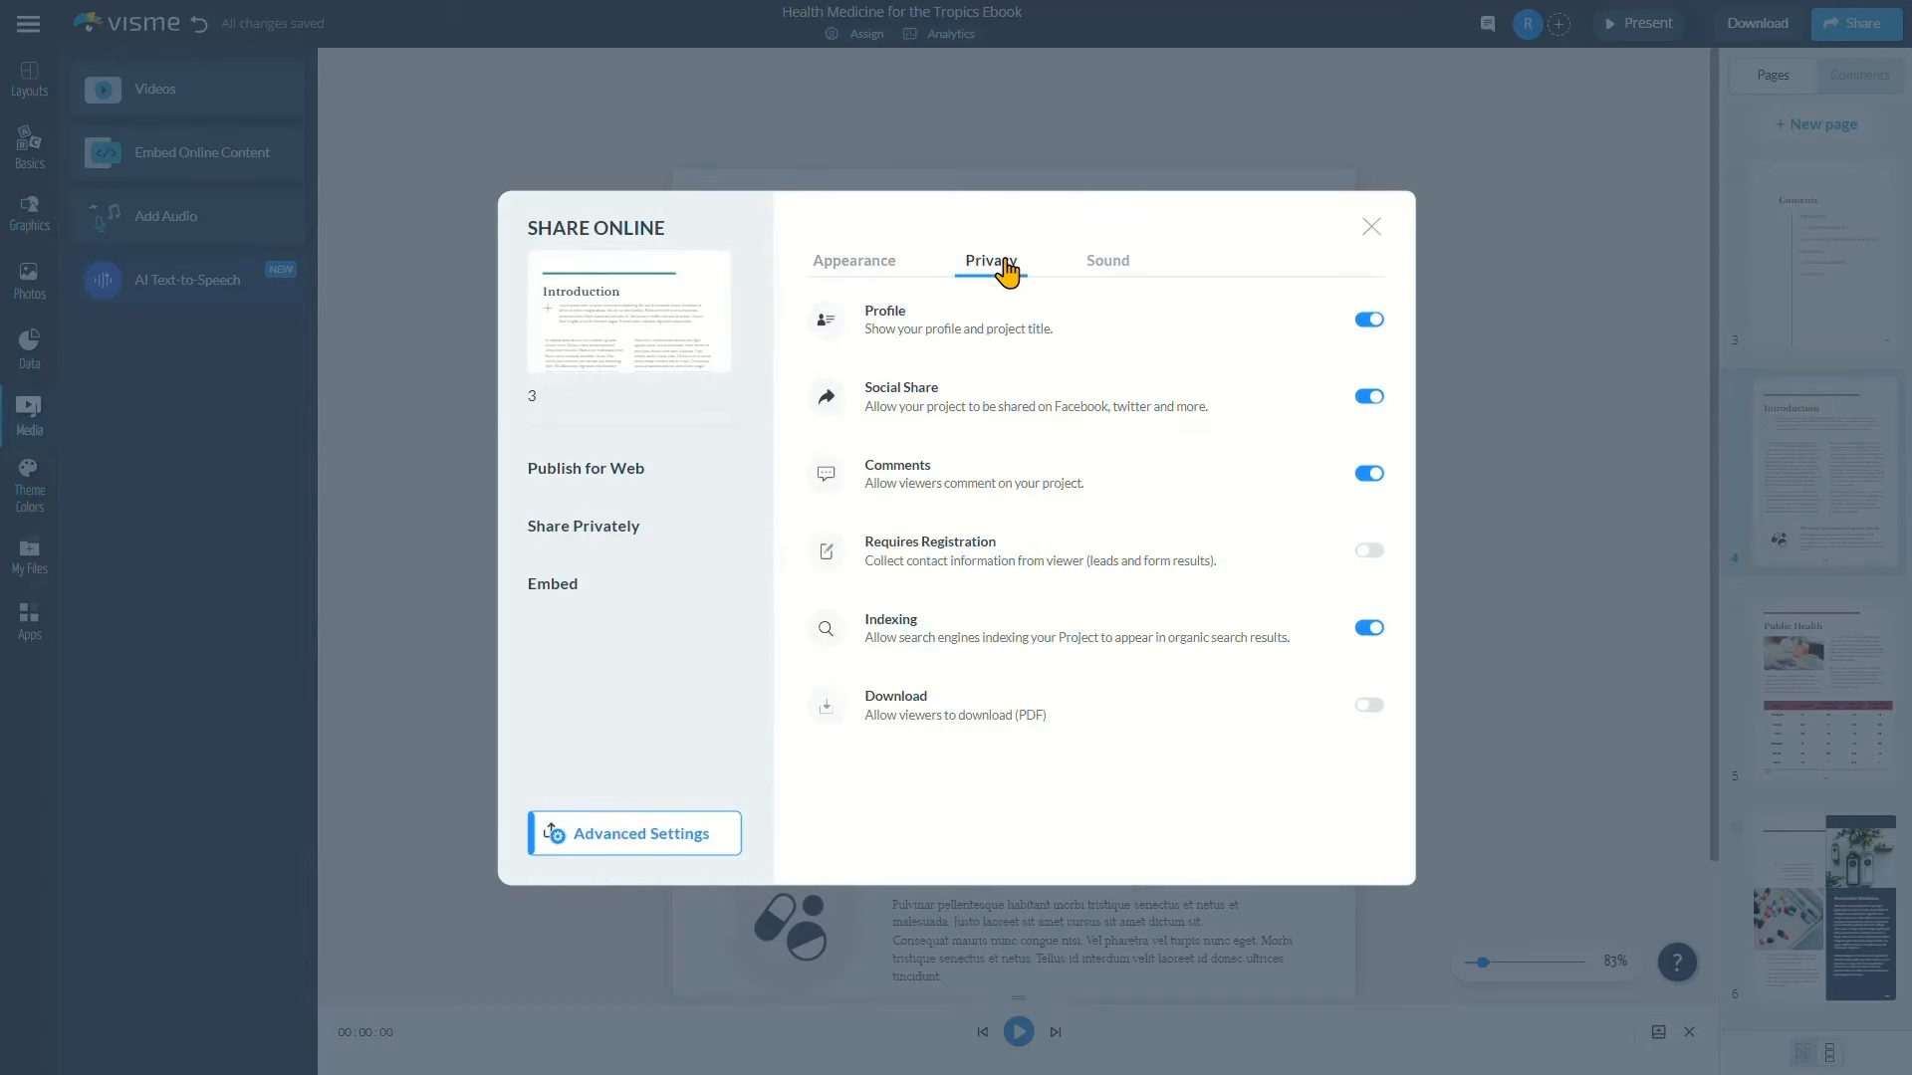
left_click(1367, 557)
left_click(1107, 260)
left_click(1368, 233)
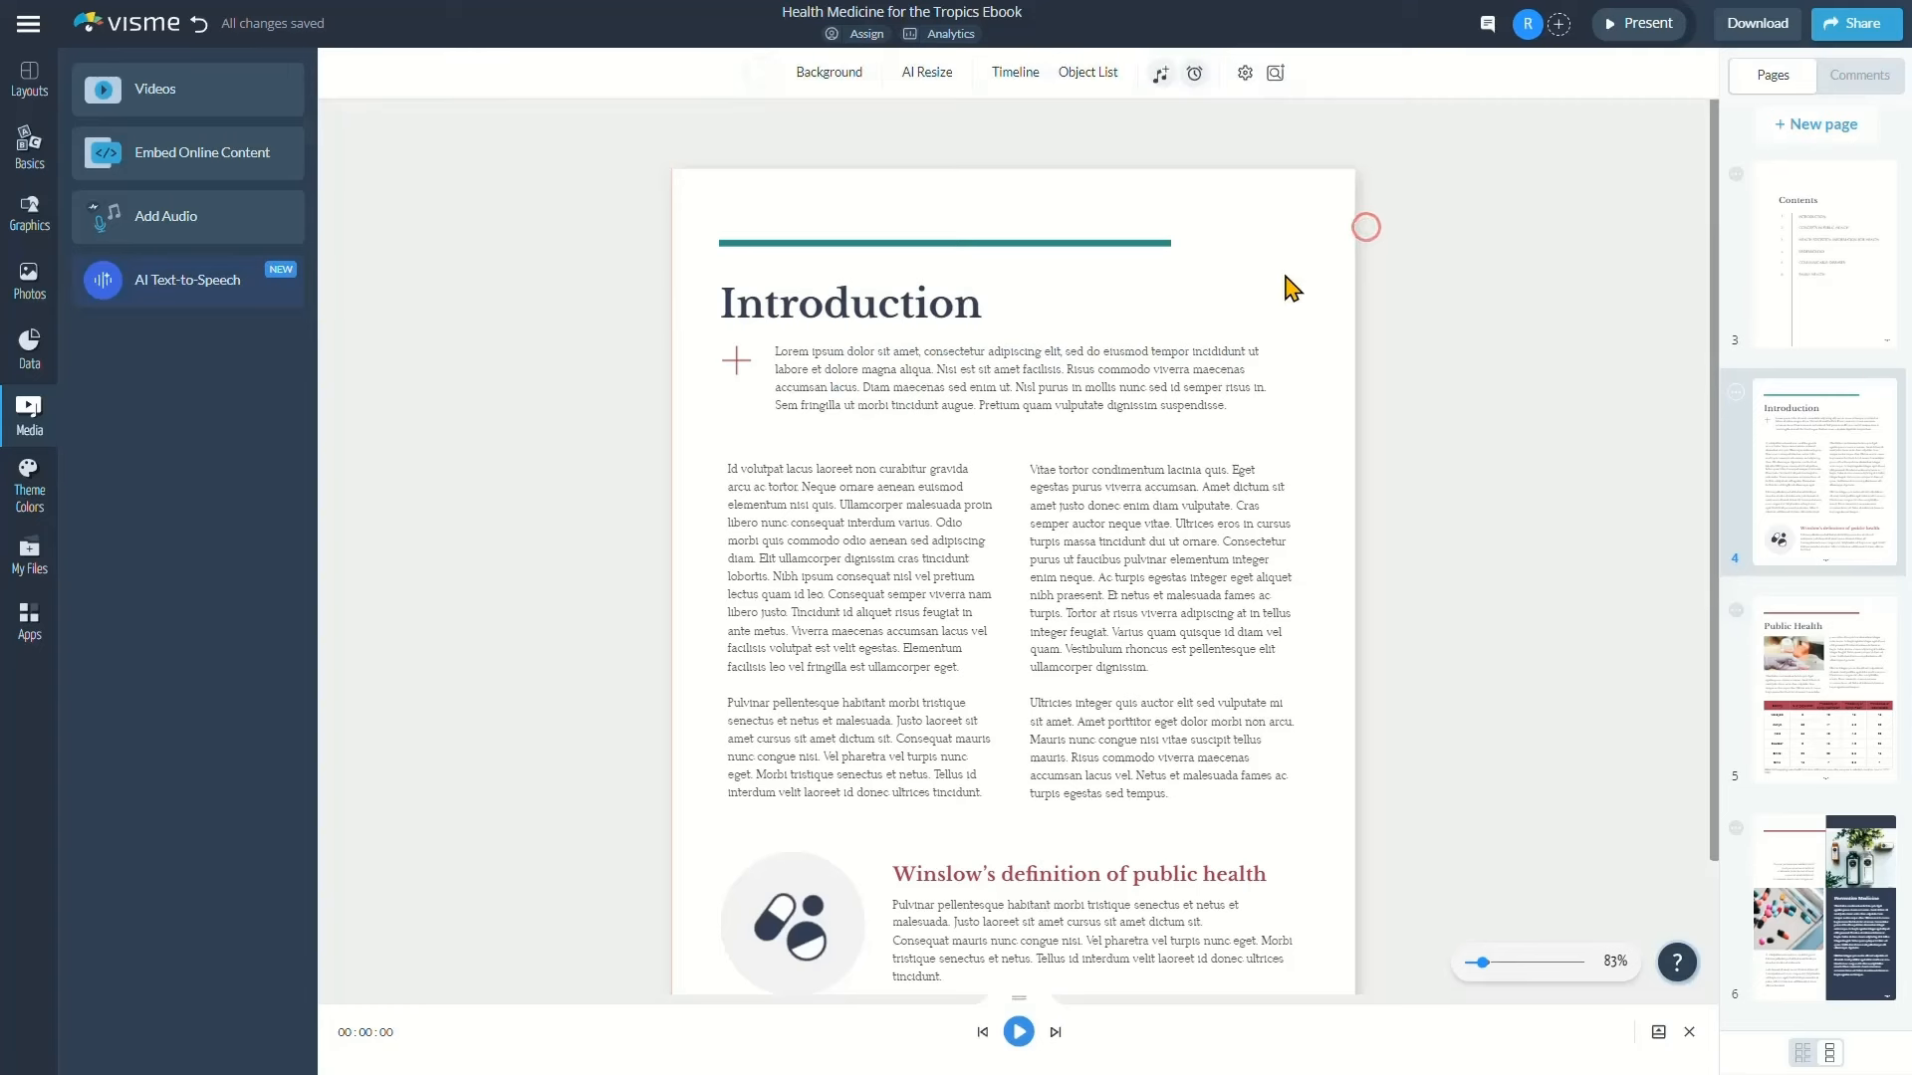